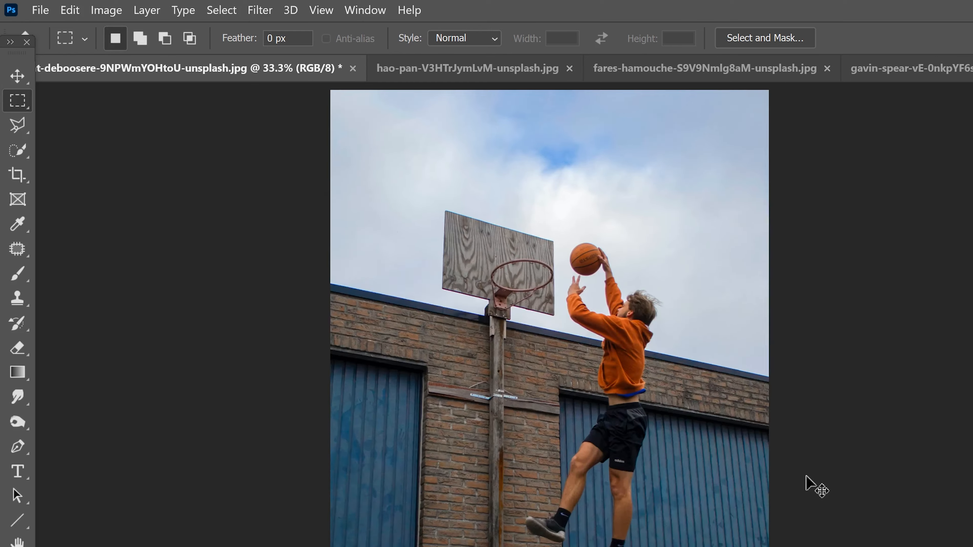
Select the jumping basketball player automatically with the Quick Selection tool's Select Subject command.
key("ctrl+plus")
key("ctrl+plus")
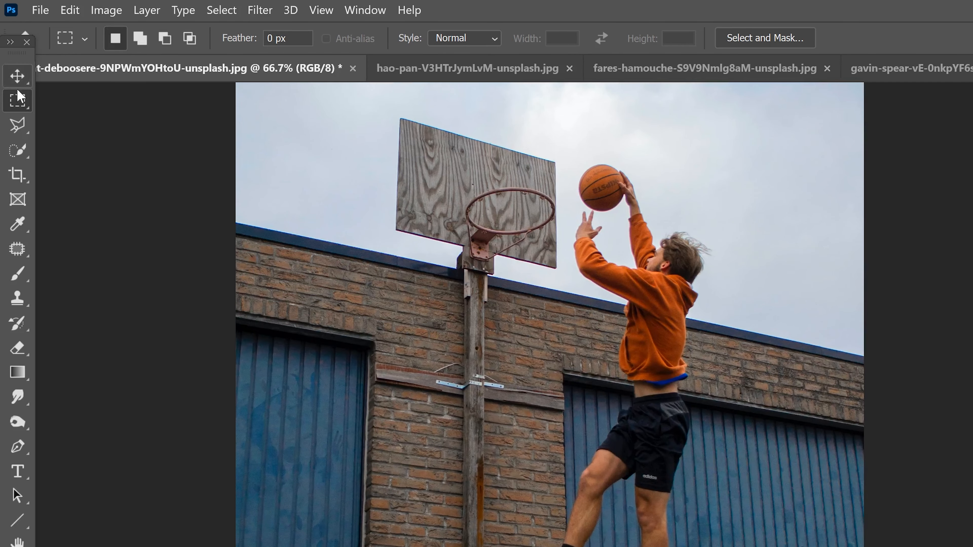
left_click(20, 155)
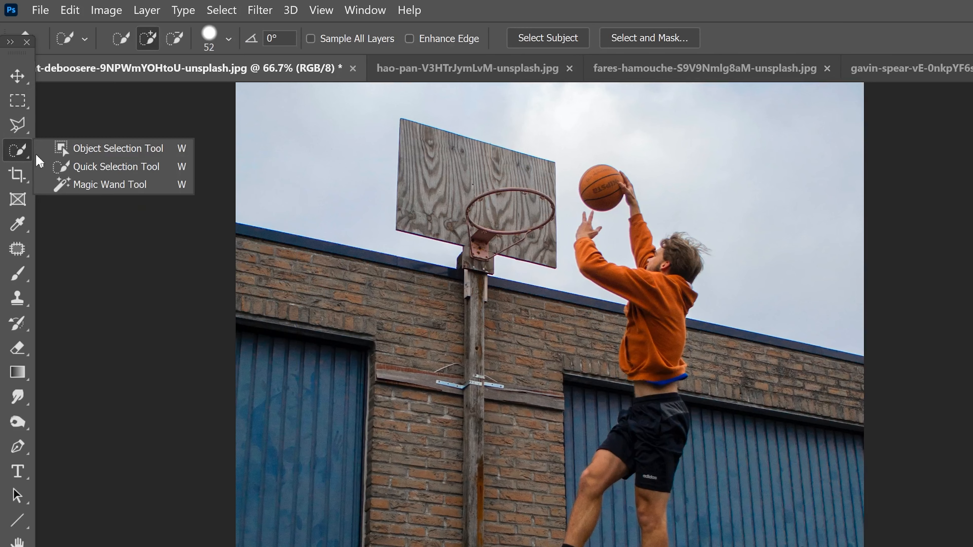
left_click(98, 169)
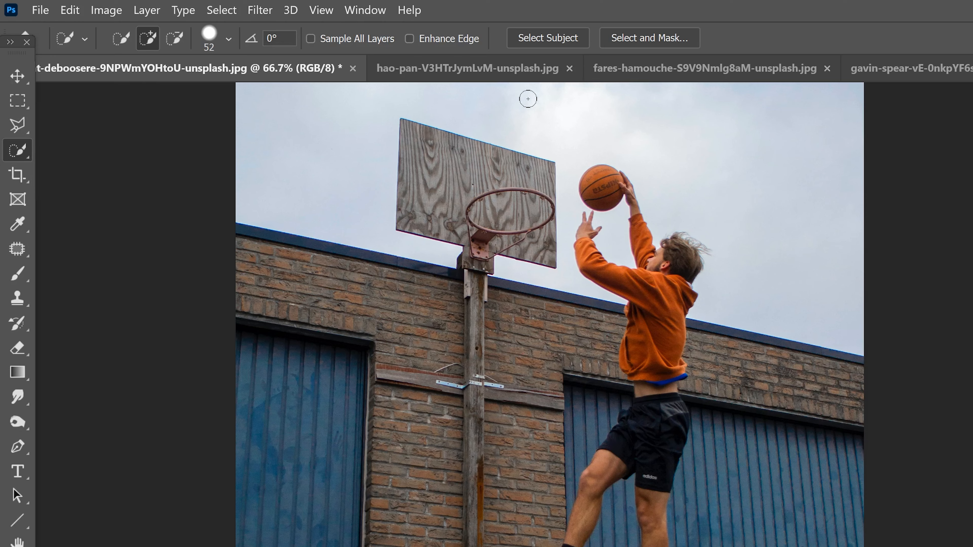
left_click(549, 38)
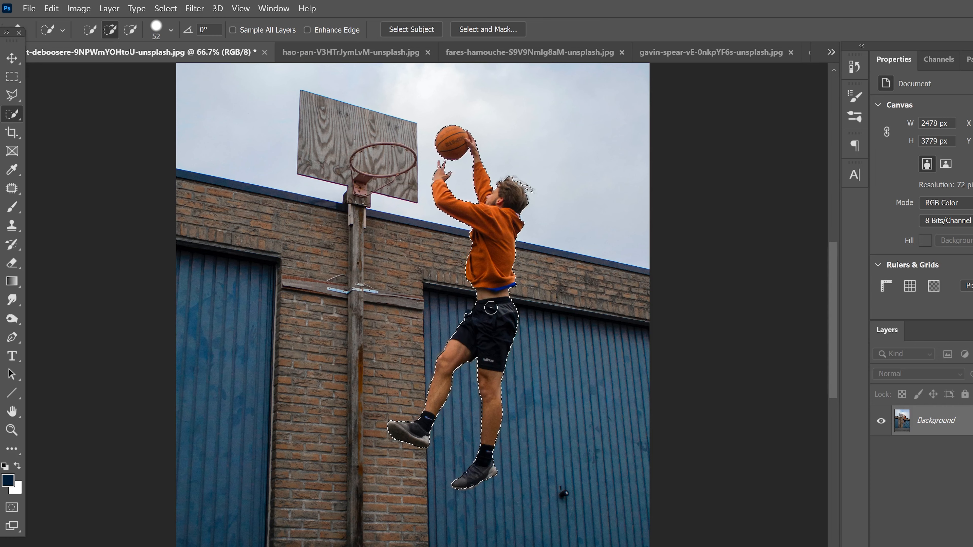
Refine the selection beside the waist of the shorts with a 20 px Quick Selection brush, adding the missed area and subtracting excess background.
key("ctrl+plus")
key("ctrl+plus")
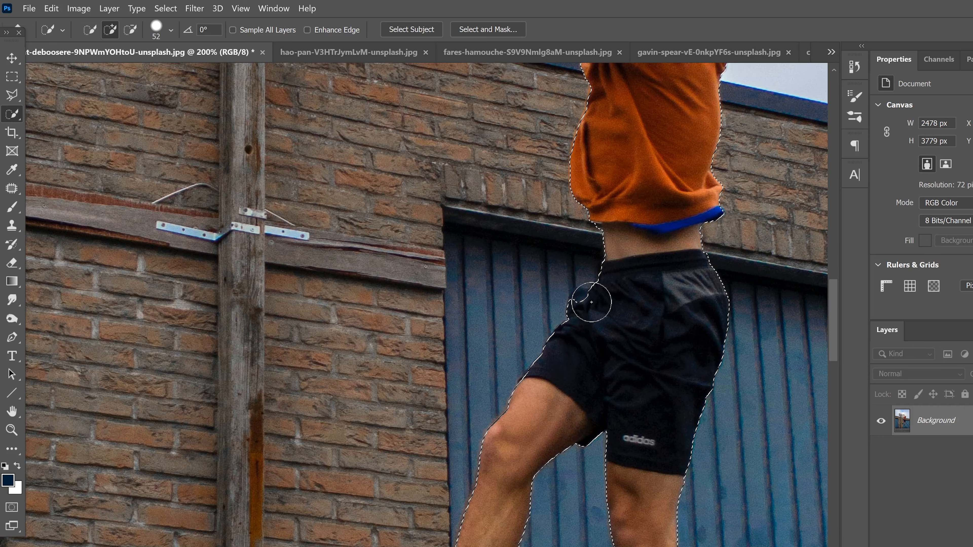
left_click(170, 30)
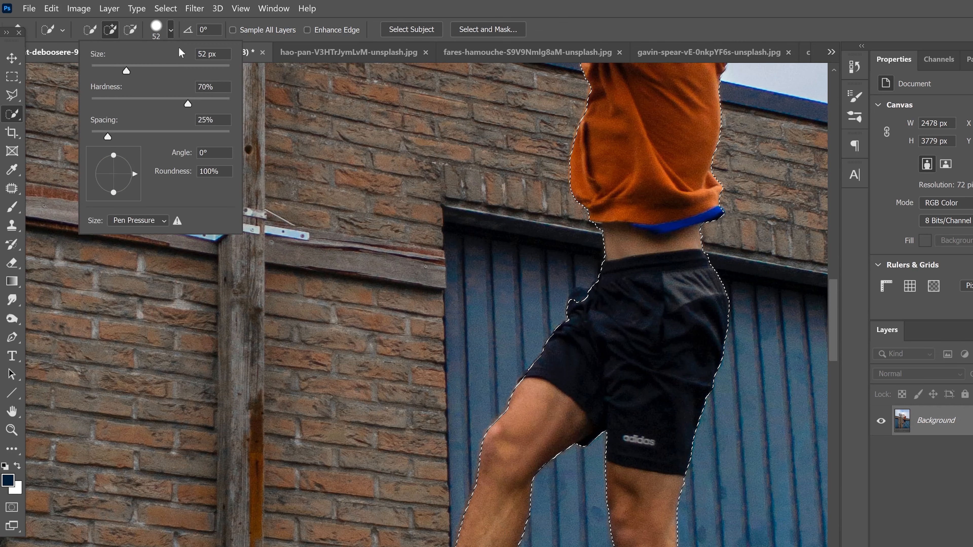
left_click_drag(126, 75, 104, 72)
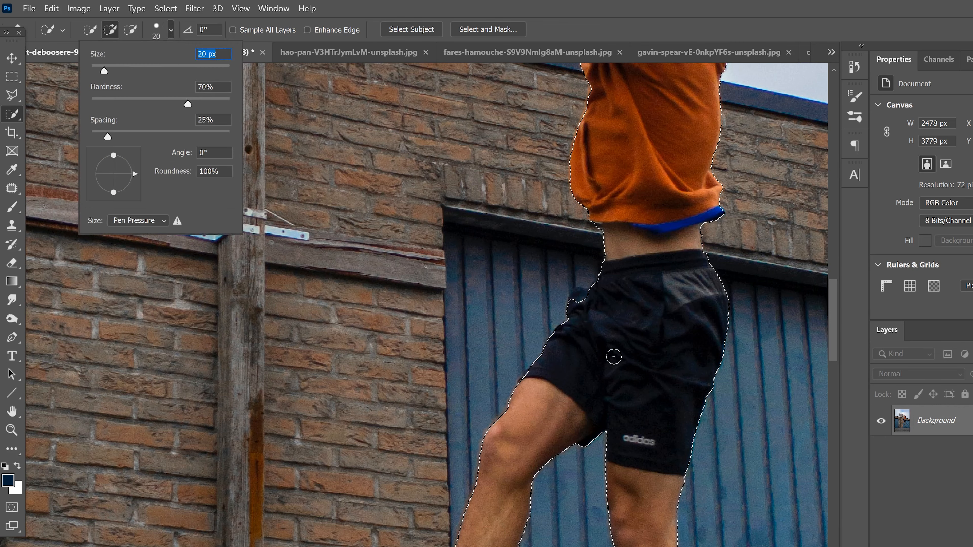
left_click(575, 307)
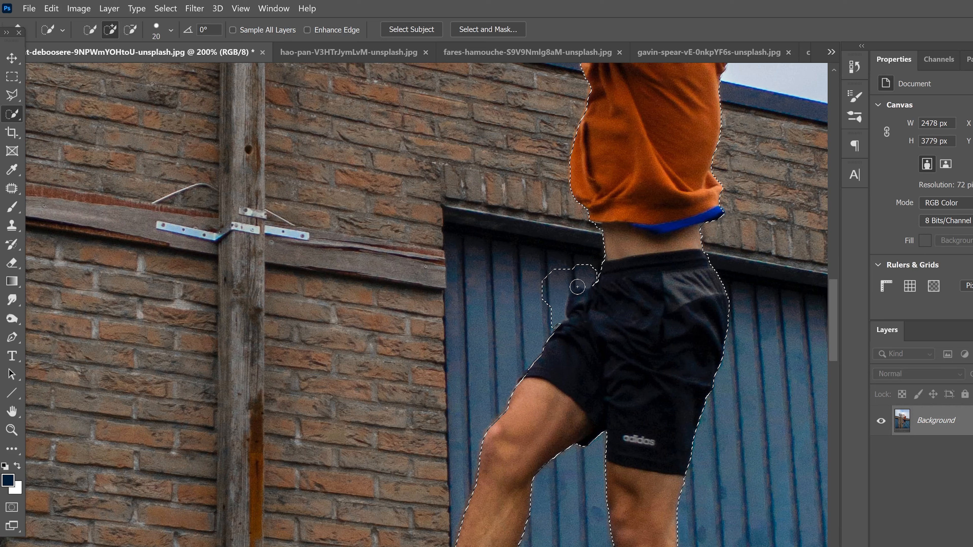
left_click(130, 30)
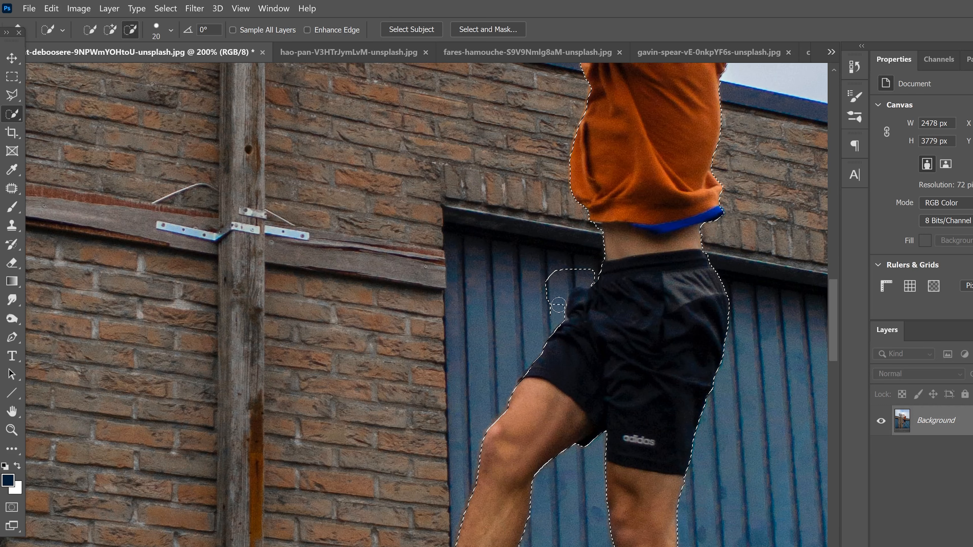
mouse_move(571, 281)
left_mouse_down()
mouse_move(538, 316)
mouse_move(556, 269)
mouse_move(551, 318)
mouse_move(584, 280)
left_mouse_up()
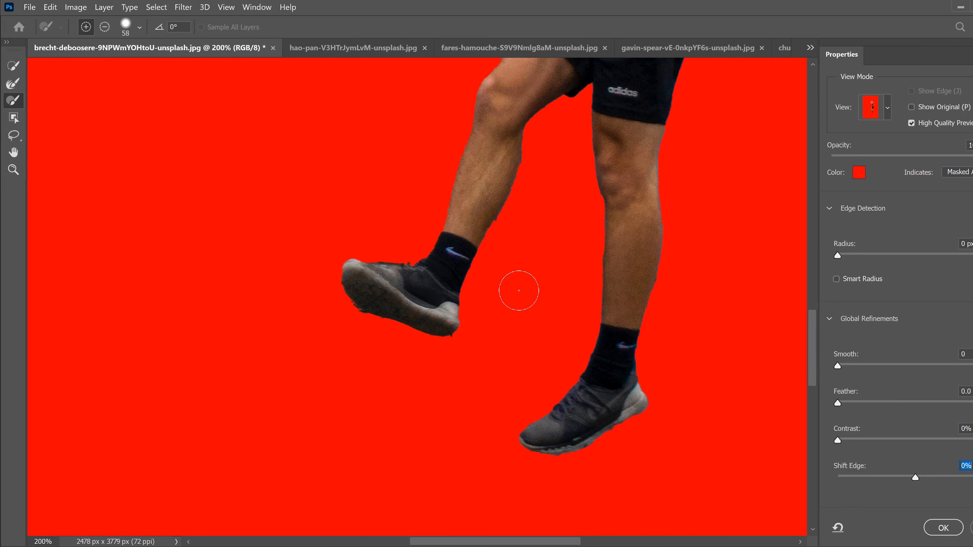
Set the Select and Mask refinements to Smooth 47, Feather 1.0 px and Shift Edge -52%.
key("ctrl+minus")
key("ctrl+minus")
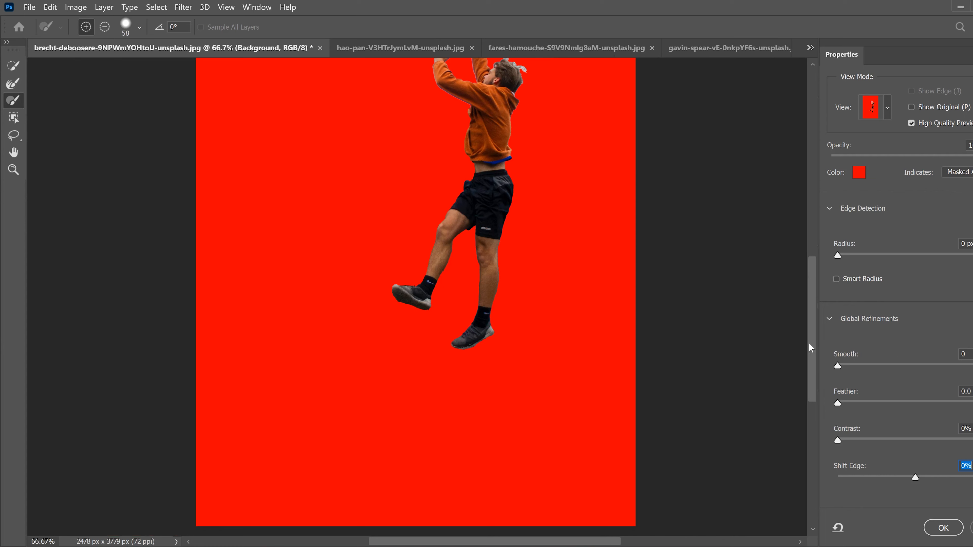
left_click_drag(812, 343, 805, 308)
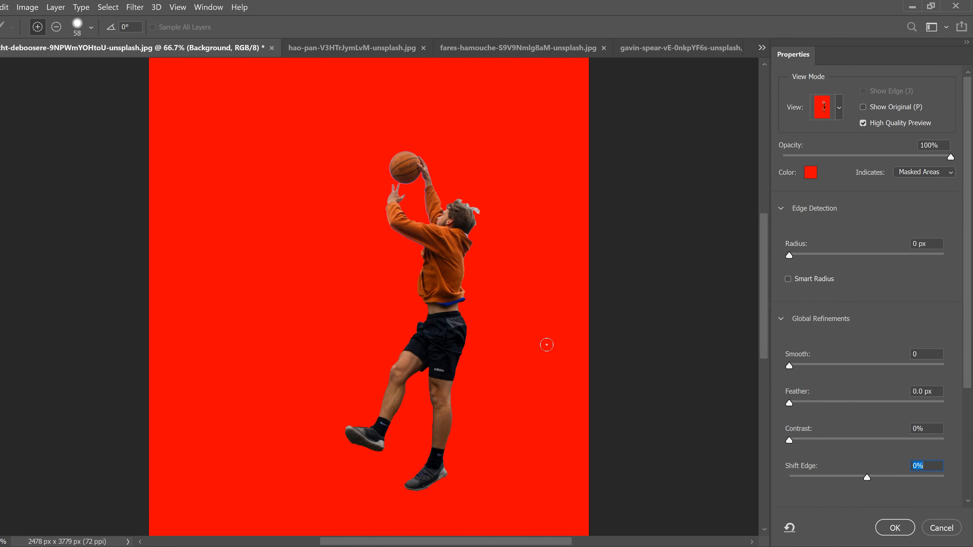
scroll(797, 276, "down", 5)
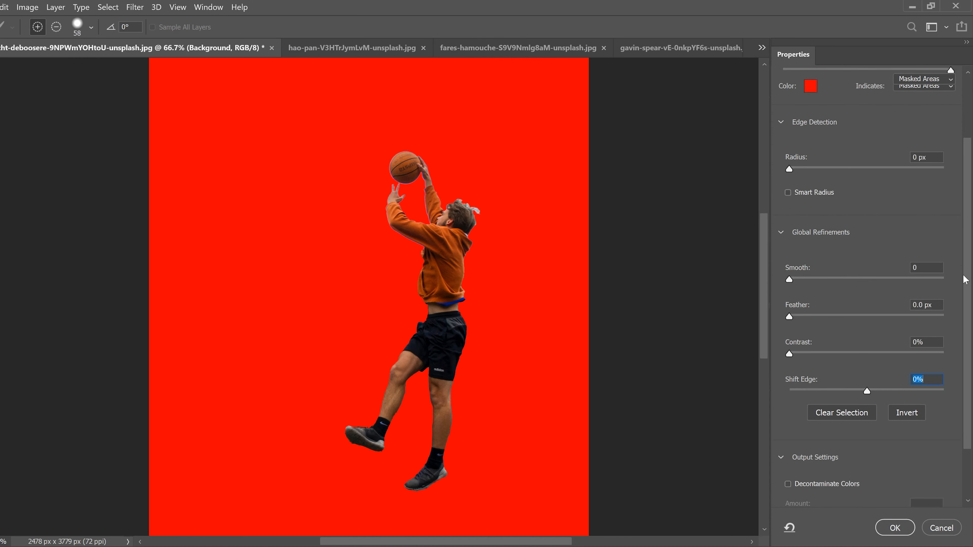
left_click(863, 271)
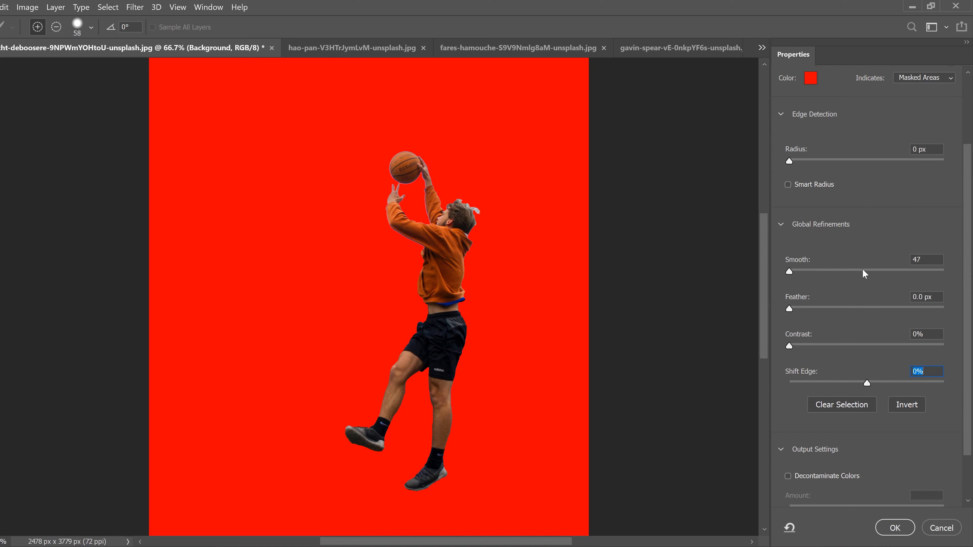
left_click(797, 306)
left_click_drag(797, 306, 799, 308)
left_click(842, 381)
left_click_drag(838, 382, 827, 382)
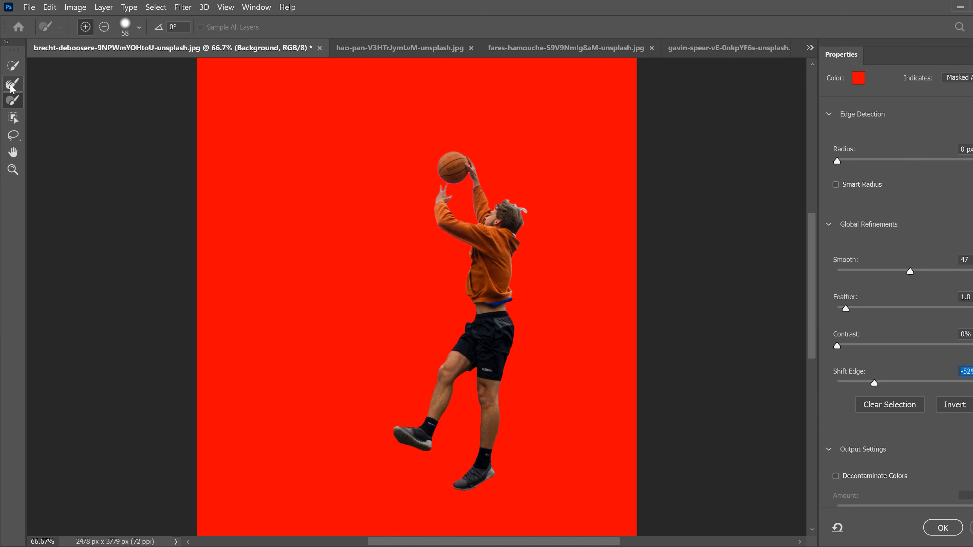
Refine the player's hair edge from the crown to the nape with a 35 px Refine Edge brush.
left_click(11, 85)
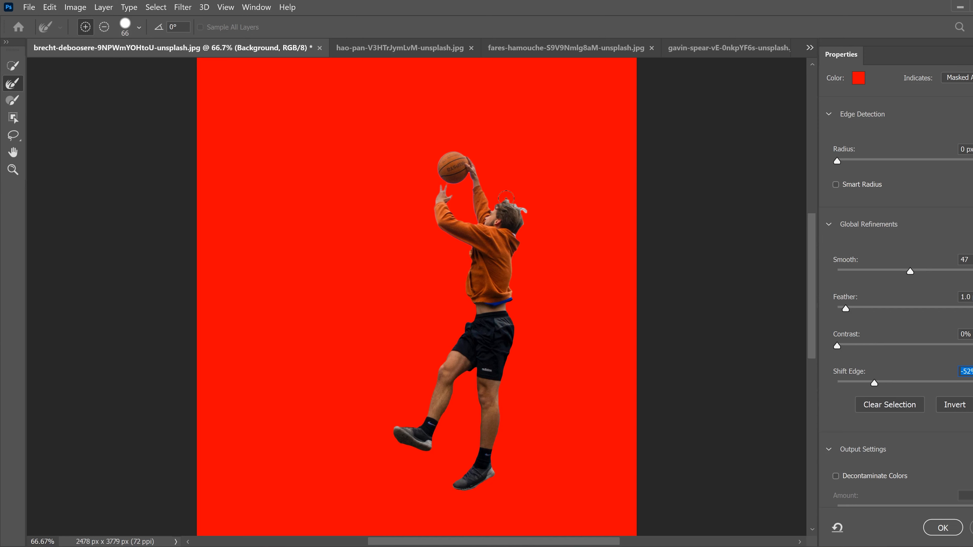
key("ctrl+plus")
key("ctrl+plus")
scroll(506, 199, "up", 8)
scroll(506, 198, "right", 4)
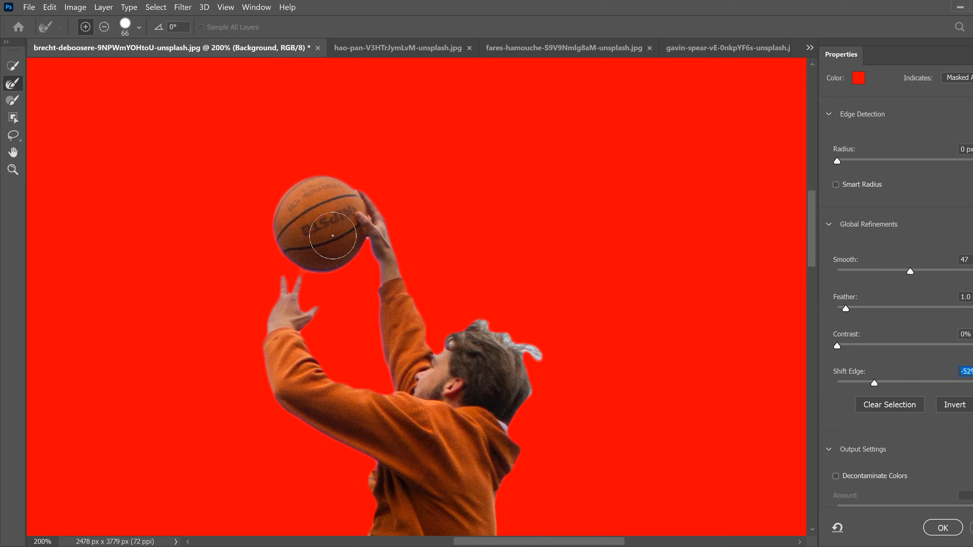
left_click(139, 28)
left_click_drag(107, 66, 87, 66)
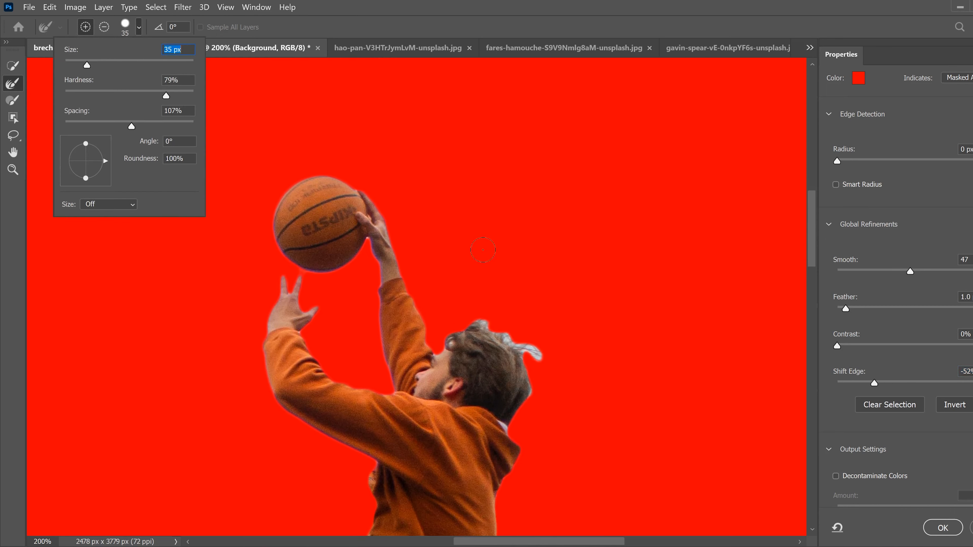
left_click(478, 323)
mouse_move(479, 324)
left_mouse_down()
mouse_move(544, 360)
mouse_move(525, 354)
left_mouse_up()
mouse_move(539, 400)
left_mouse_down()
mouse_move(535, 383)
mouse_move(524, 425)
left_mouse_up()
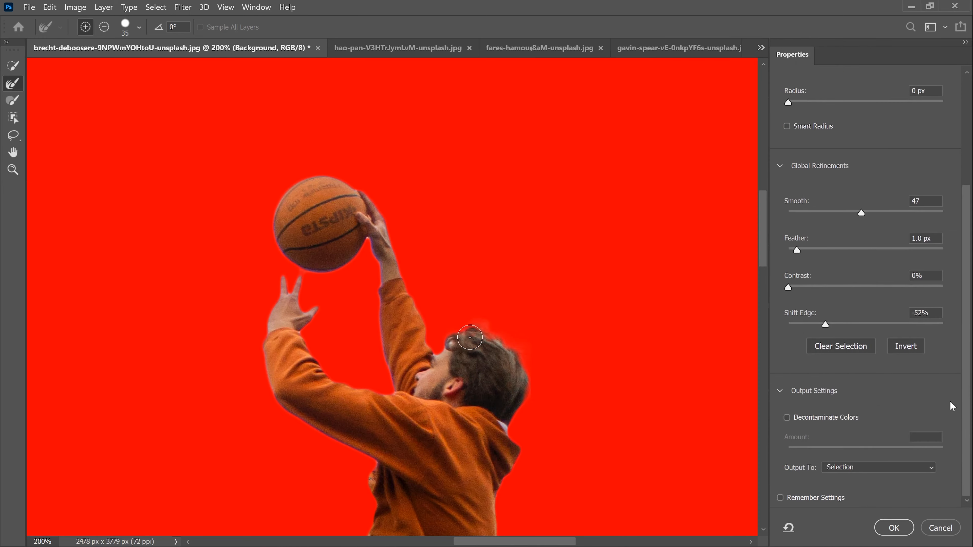
Output the refined selection as a Layer Mask and apply it.
left_click(883, 465)
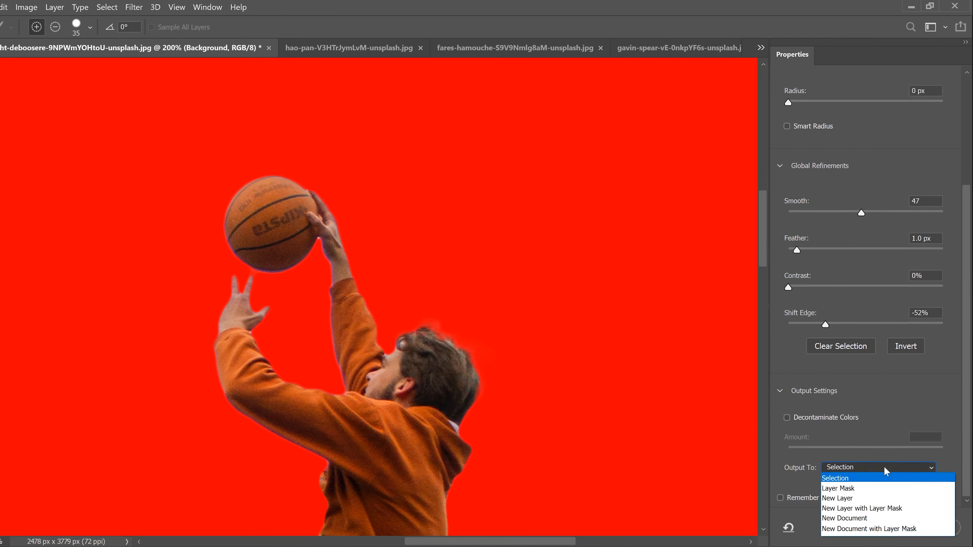
left_click(841, 488)
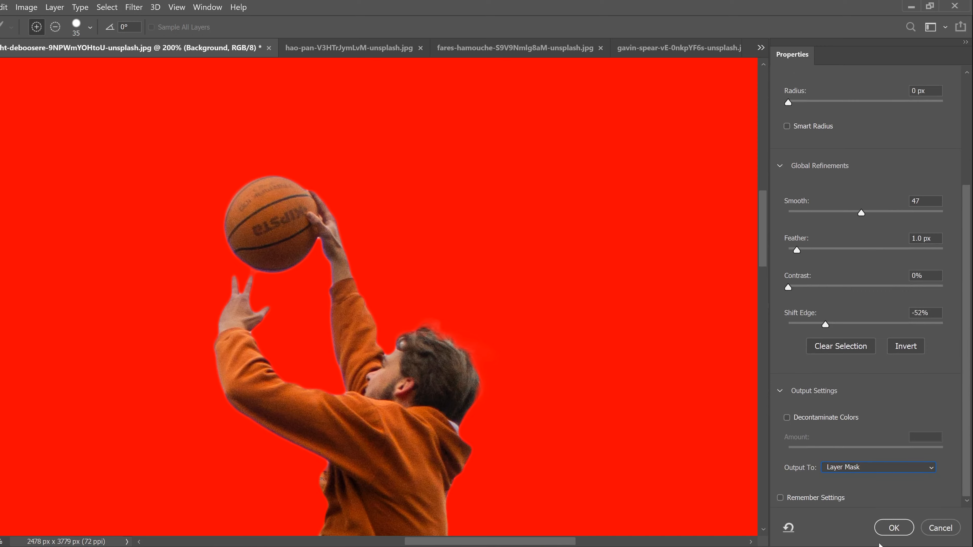
left_click(892, 529)
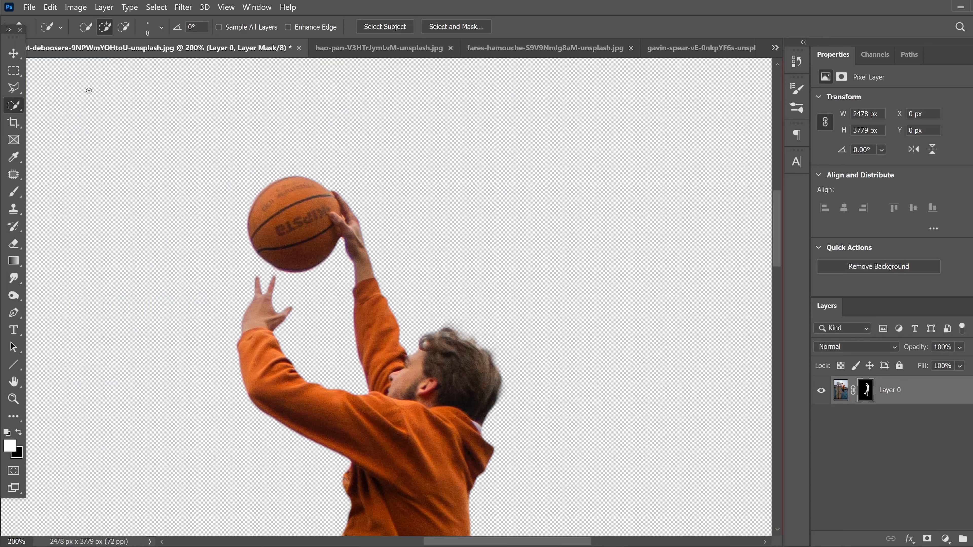
Target Layer 0's layer mask and activate the Brush tool with black as the foreground colour.
left_click_drag(777, 244, 745, 348)
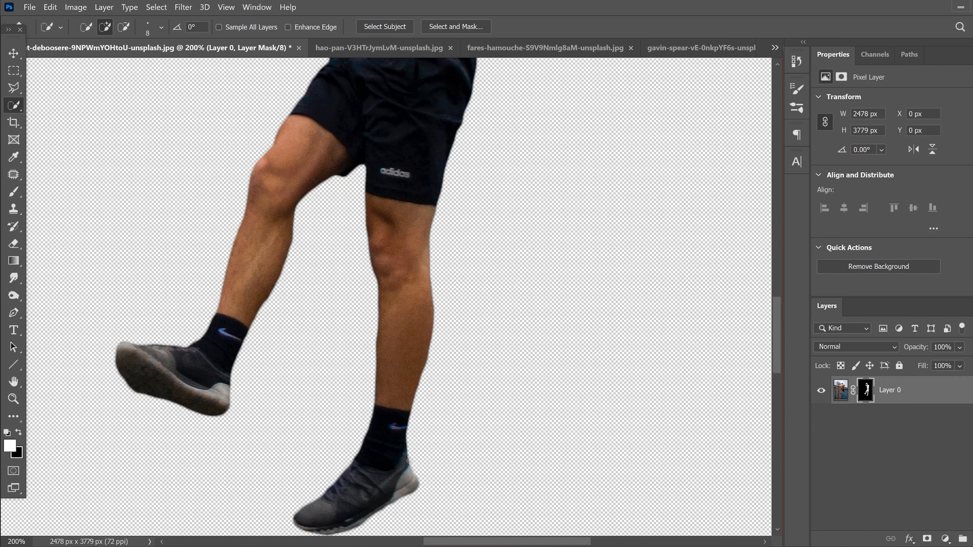
left_click(866, 393)
left_click(840, 391)
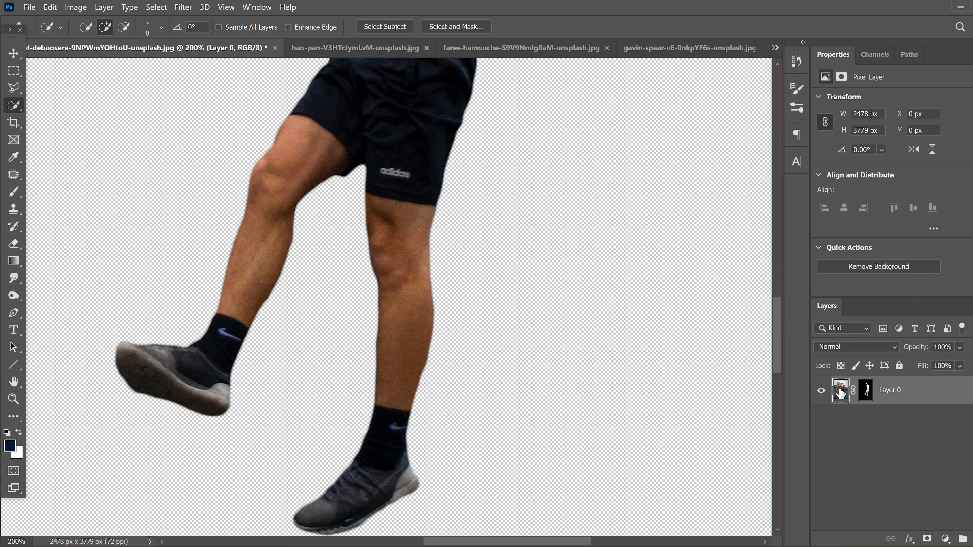
left_click(867, 390)
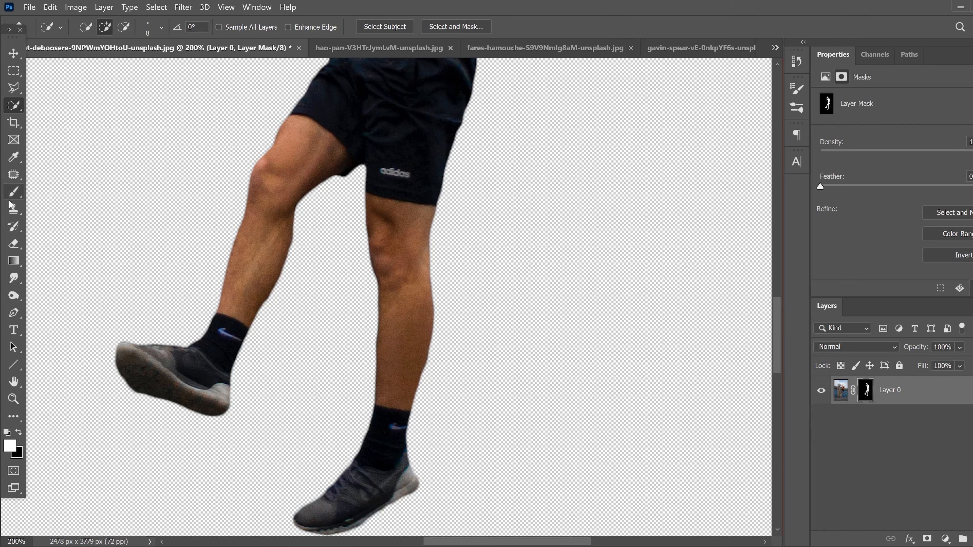
left_click(14, 194)
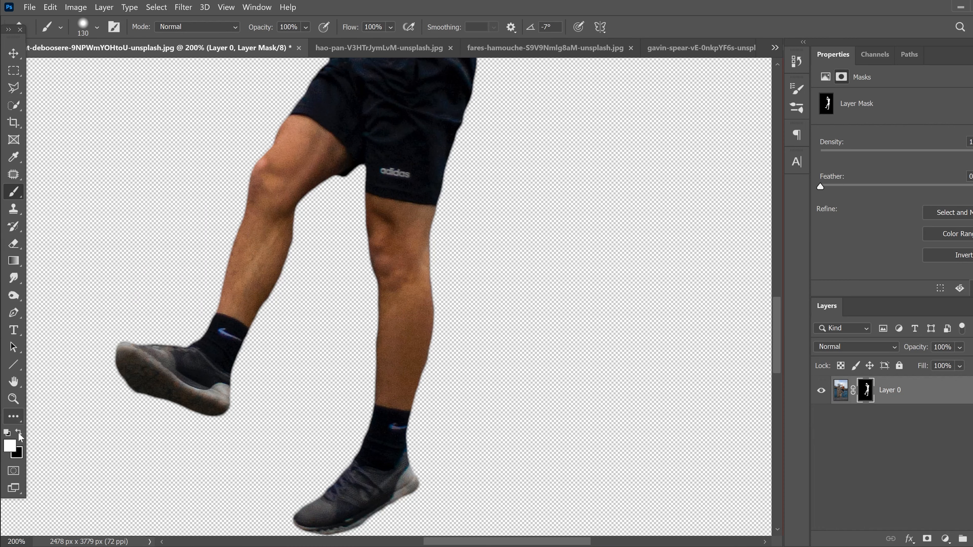
left_click(18, 434)
left_click(19, 435)
left_click(18, 435)
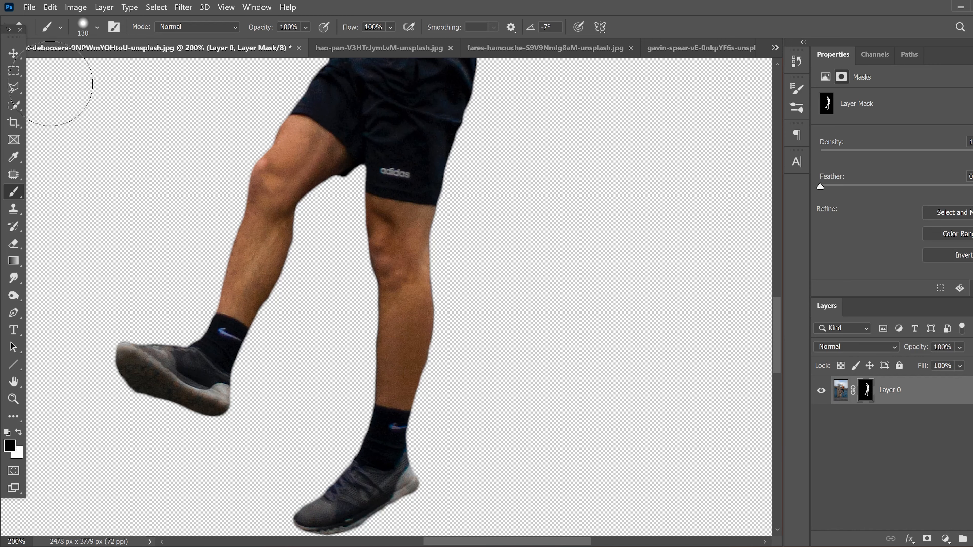
Set the mask brush to 70 px in size with 76% hardness.
left_click(97, 27)
mouse_move(122, 69)
left_mouse_down()
mouse_move(104, 69)
mouse_move(125, 100)
mouse_move(139, 101)
left_mouse_up()
left_click(104, 100)
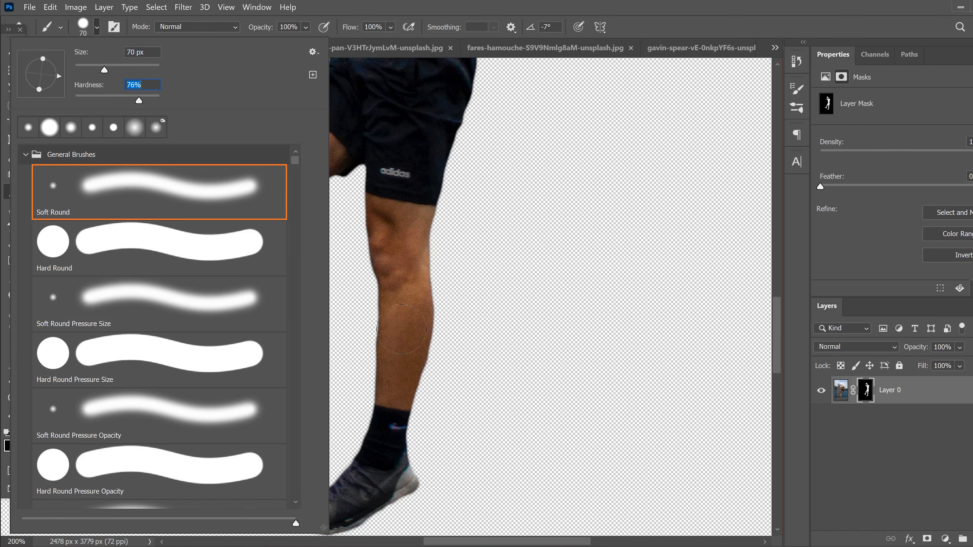
left_click(536, 445)
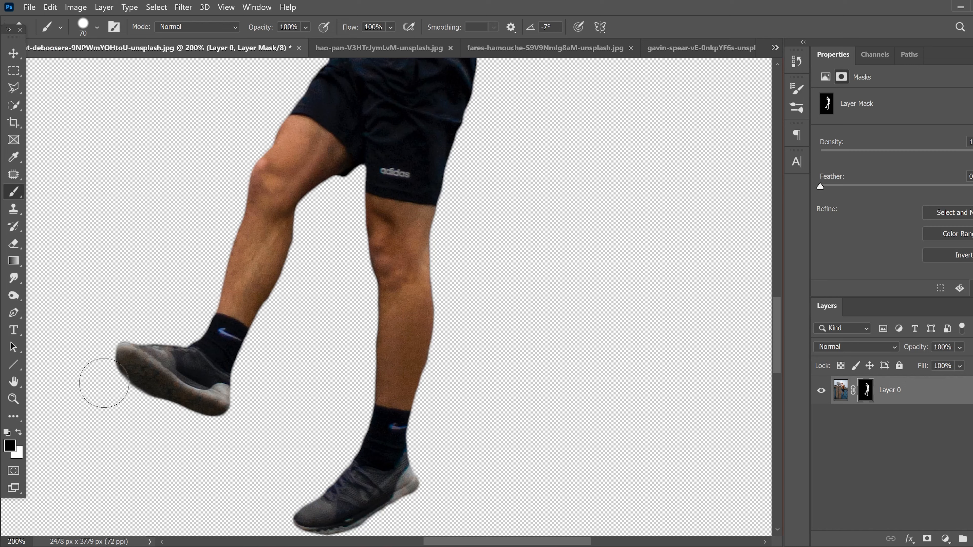
Paint white on the layer mask over the player's hair.
scroll(336, 305, "up", 15)
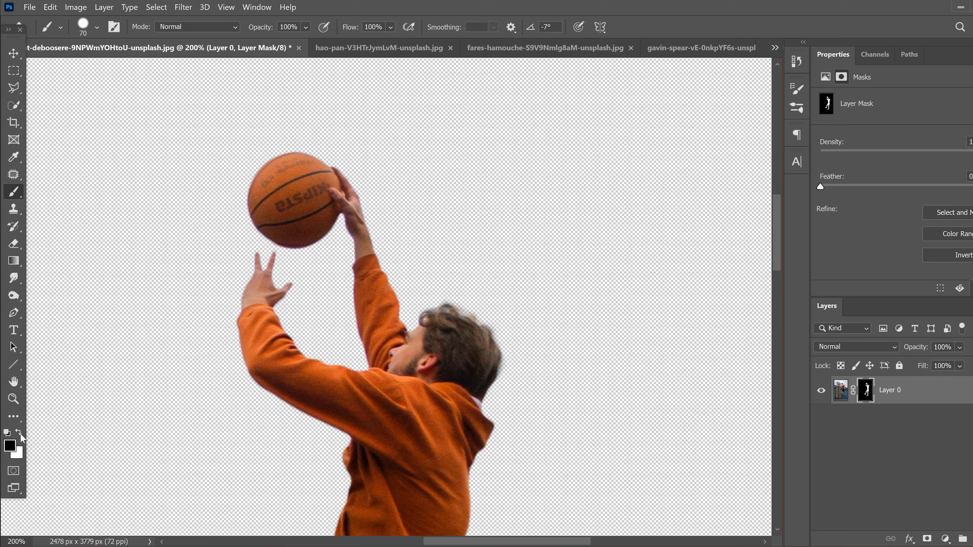
left_click(20, 433)
mouse_move(449, 325)
left_mouse_down()
mouse_move(484, 354)
mouse_move(470, 361)
left_mouse_up()
Hide a patch of the sleeve's underside by painting black on the mask and restore it with white.
key("x")
mouse_move(315, 445)
left_mouse_down()
mouse_move(289, 413)
mouse_move(294, 460)
left_mouse_up()
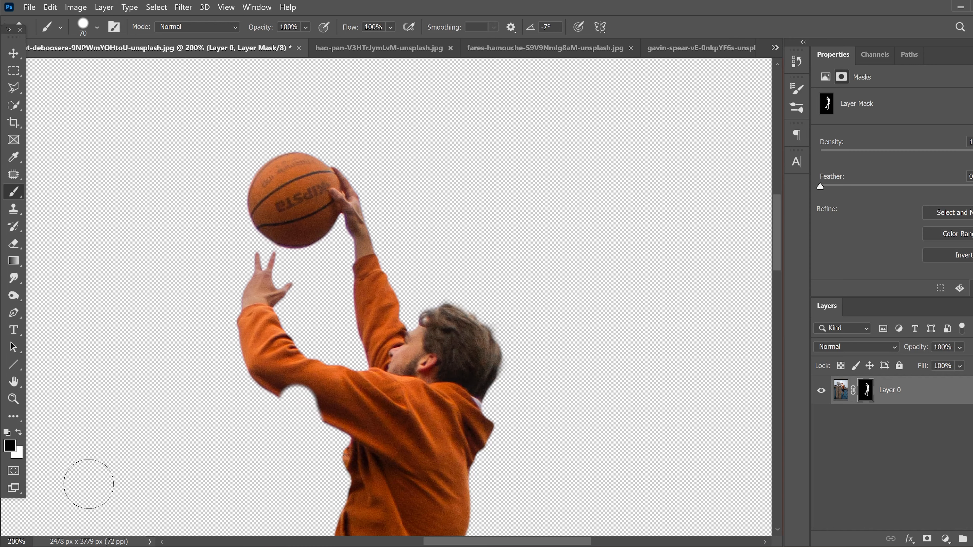
left_click(19, 433)
mouse_move(288, 382)
left_mouse_down()
mouse_move(353, 415)
mouse_move(316, 398)
left_mouse_up()
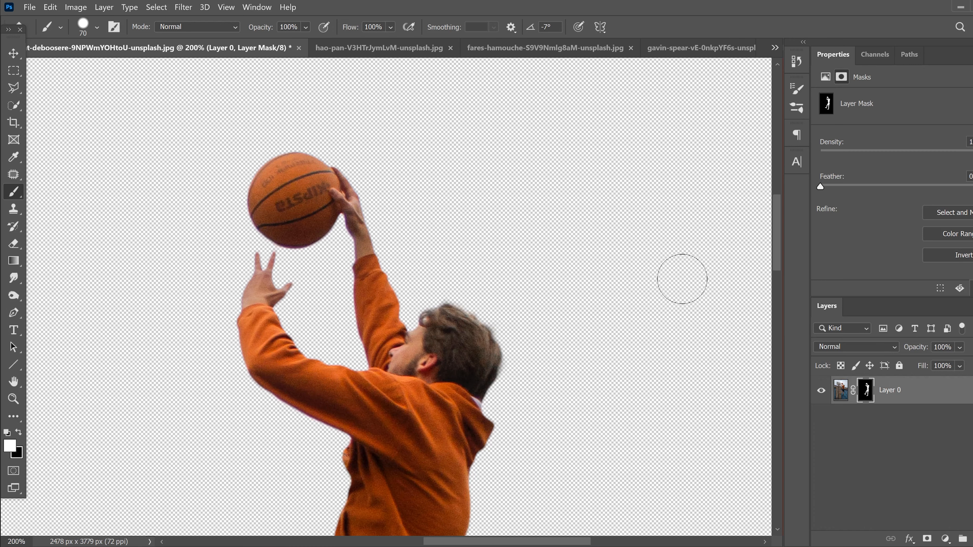
Move the cut-out player layer up and left on the canvas to about X -300 px, Y -42 px.
key("ctrl+minus")
key("ctrl+minus")
key("ctrl+minus")
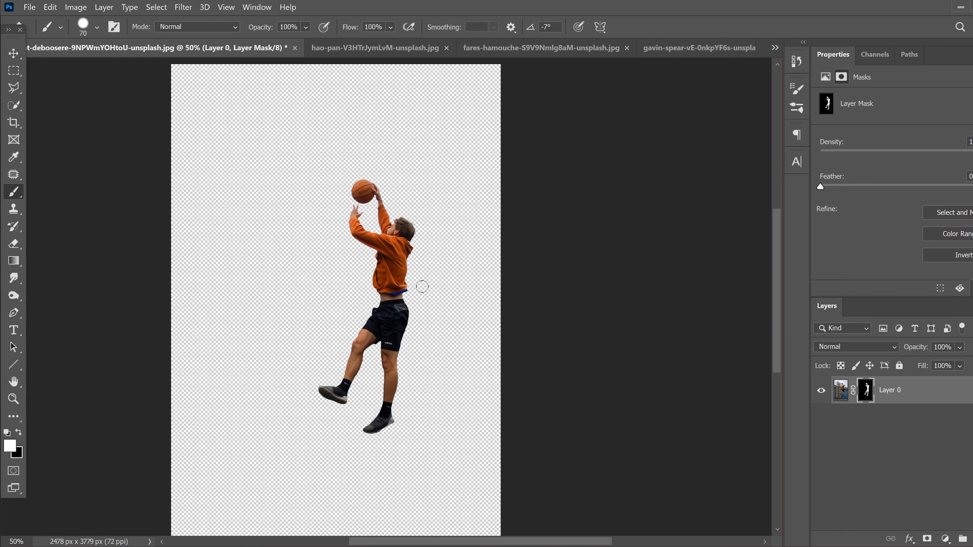
left_click(13, 54)
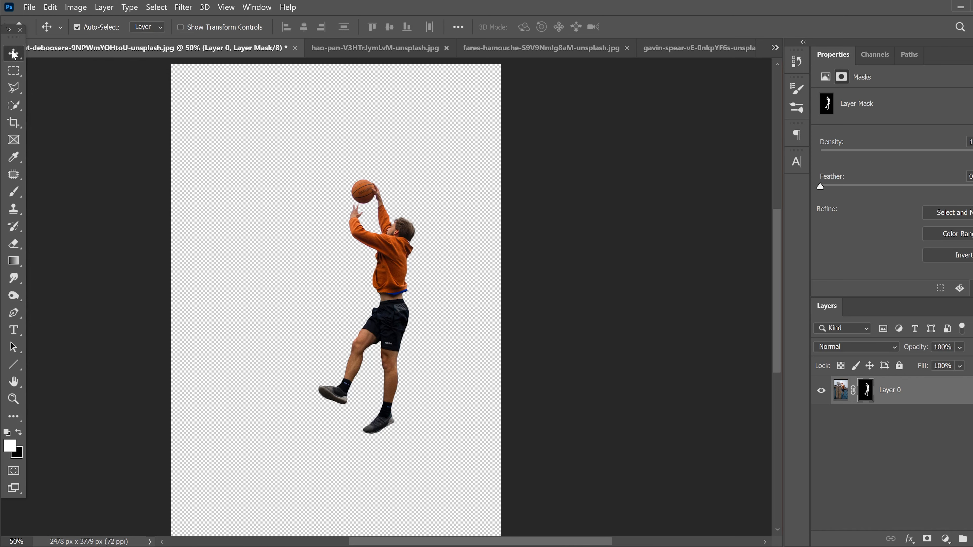
left_click_drag(391, 267, 347, 279)
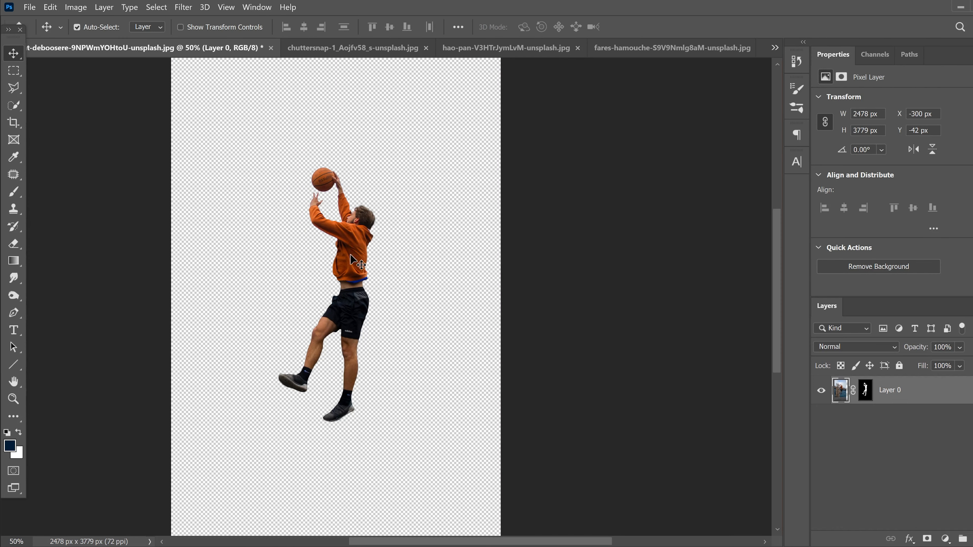
Copy the masked basketball player into the lamp-and-books photo beside the lamp's dark post, at about X 905 px, Y 682 px.
left_click_drag(350, 255, 285, 251)
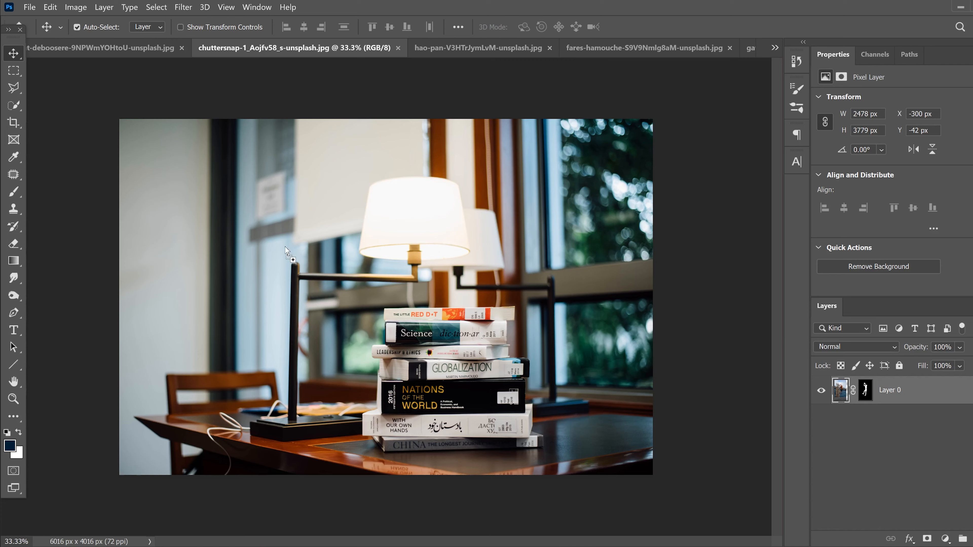
left_click_drag(286, 297, 348, 312)
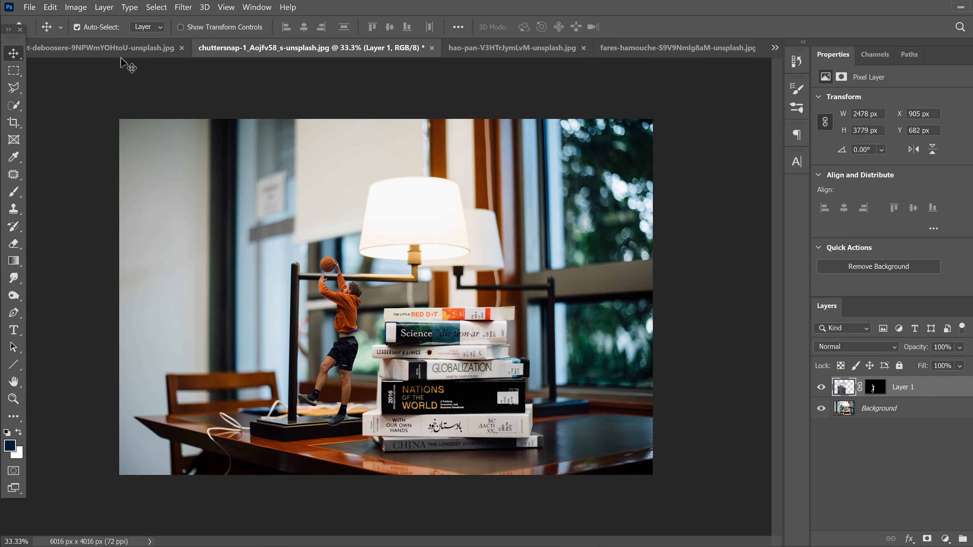
Return to the basketball photo, duplicate the masked player layer and delete the duplicate's layer mask.
left_click(102, 48)
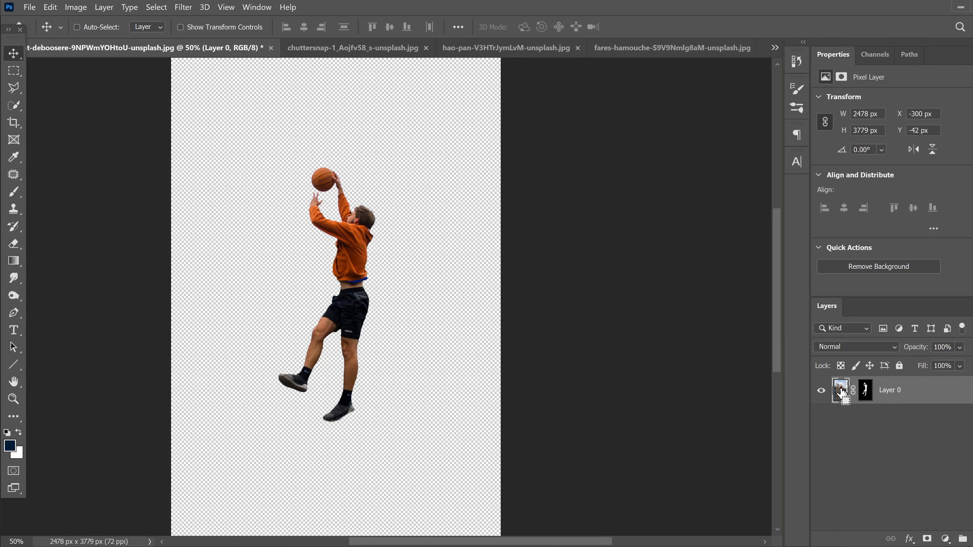
key("ctrl+j")
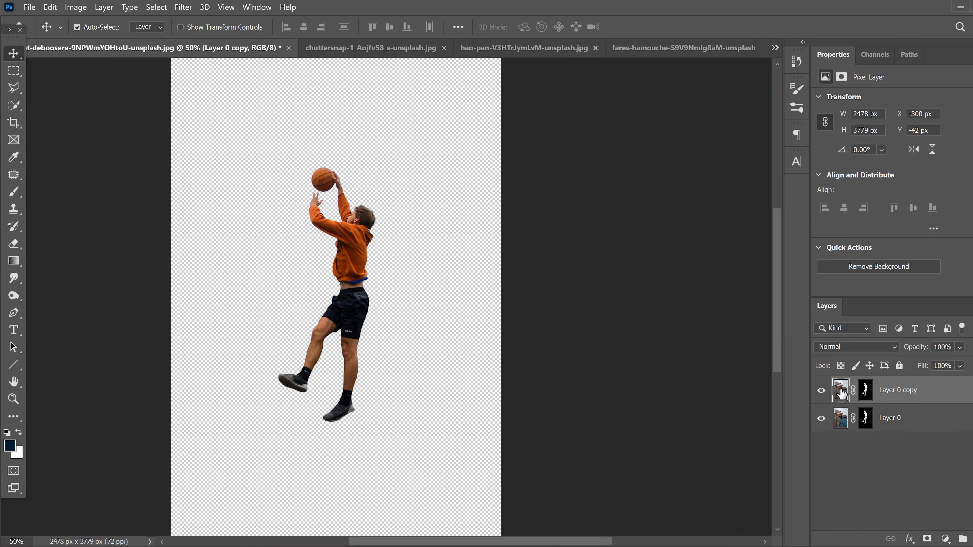
left_click(866, 391)
right_click(867, 391)
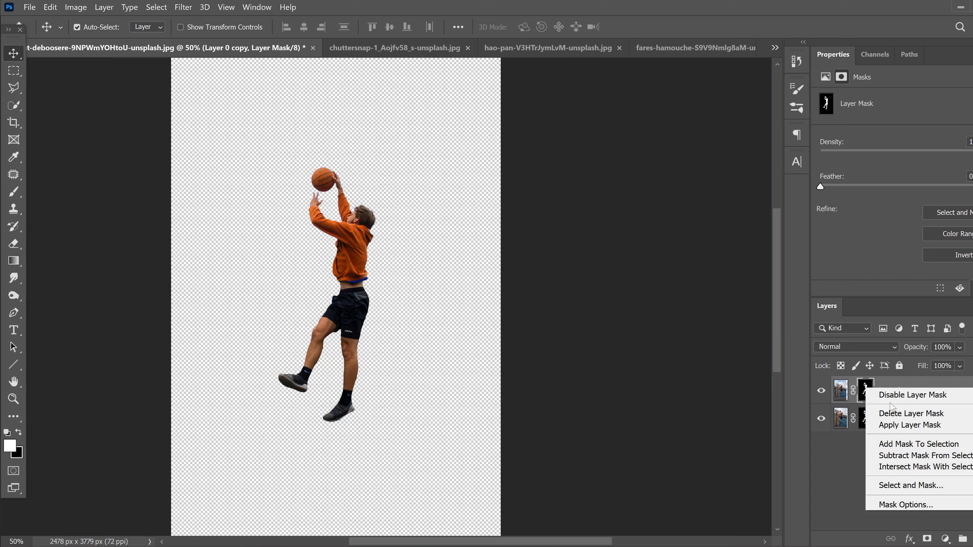
left_click(904, 414)
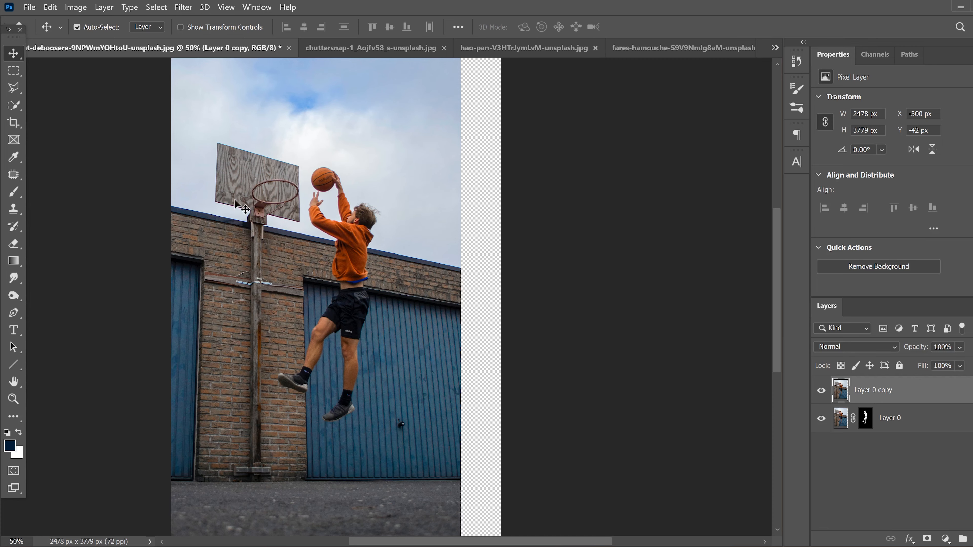
Start a Pen tool path on the duplicate layer down the backboard's left edge and along its lower edge to the bracket.
key("ctrl+plus")
key("ctrl+plus")
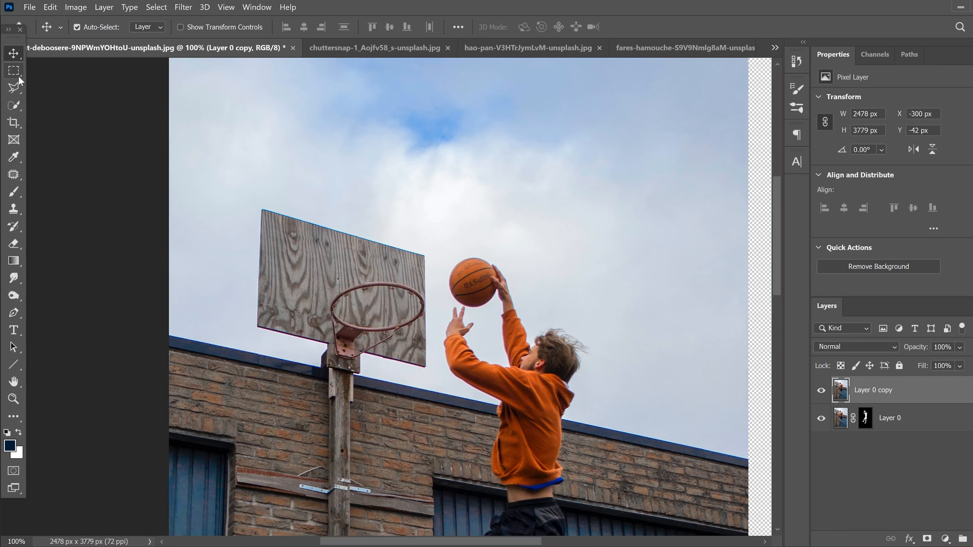
left_click(13, 106)
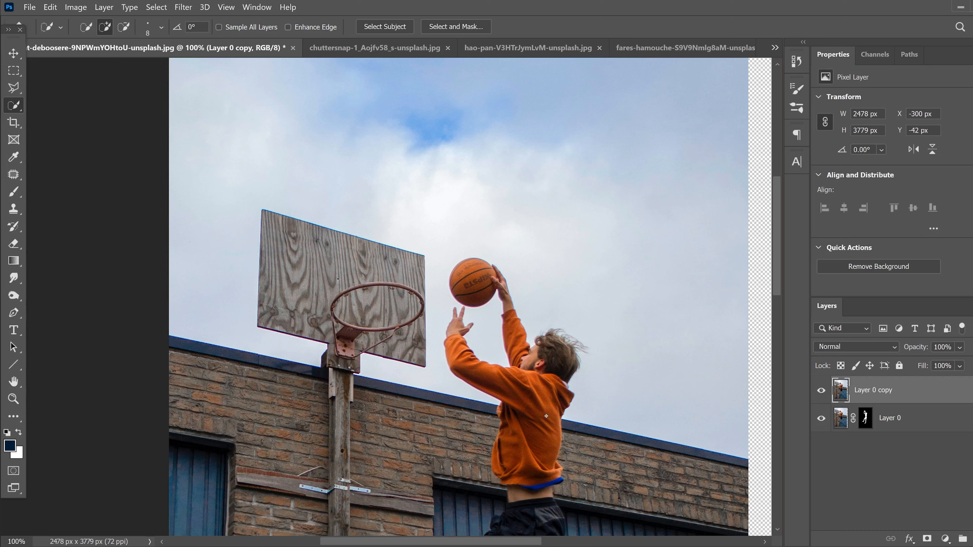
left_click(13, 316)
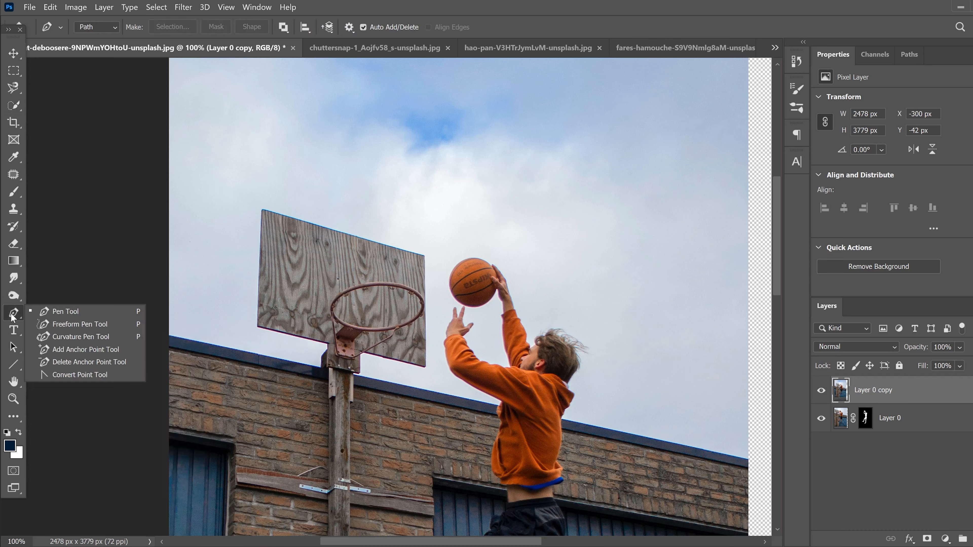
left_click(63, 315)
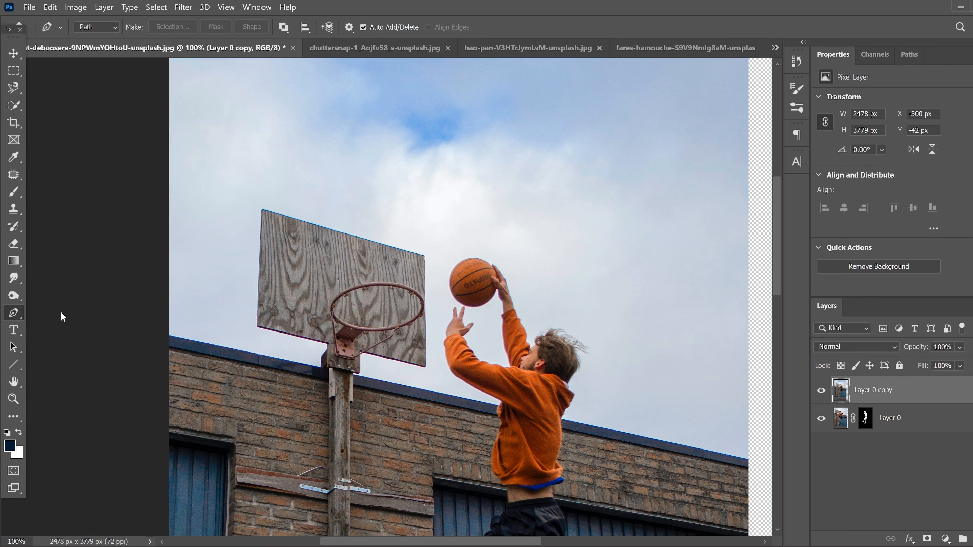
left_click(262, 211)
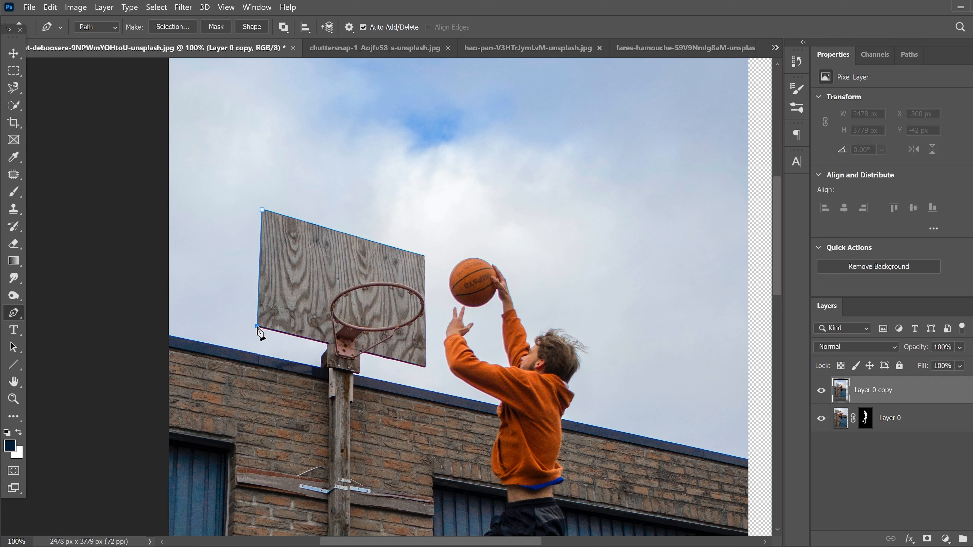
left_click(257, 327)
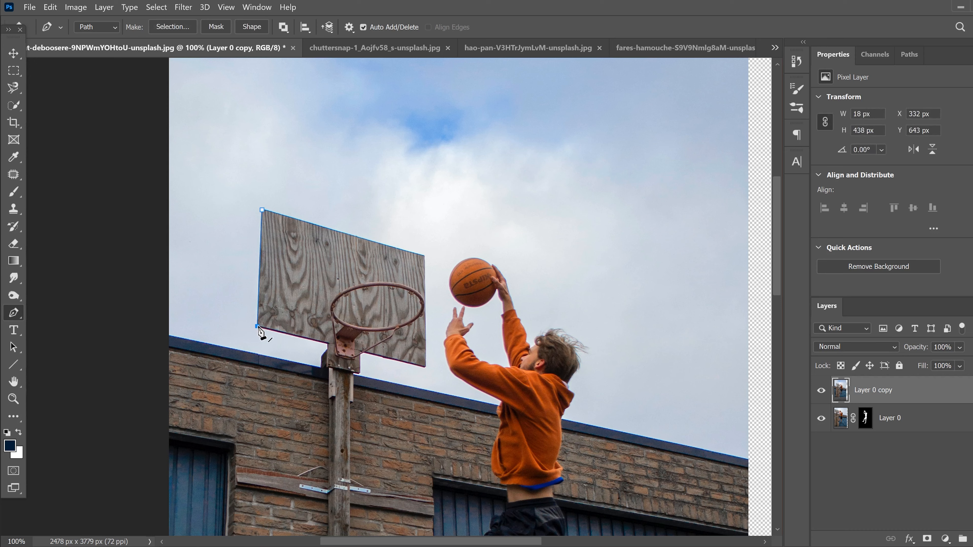
left_click(328, 349)
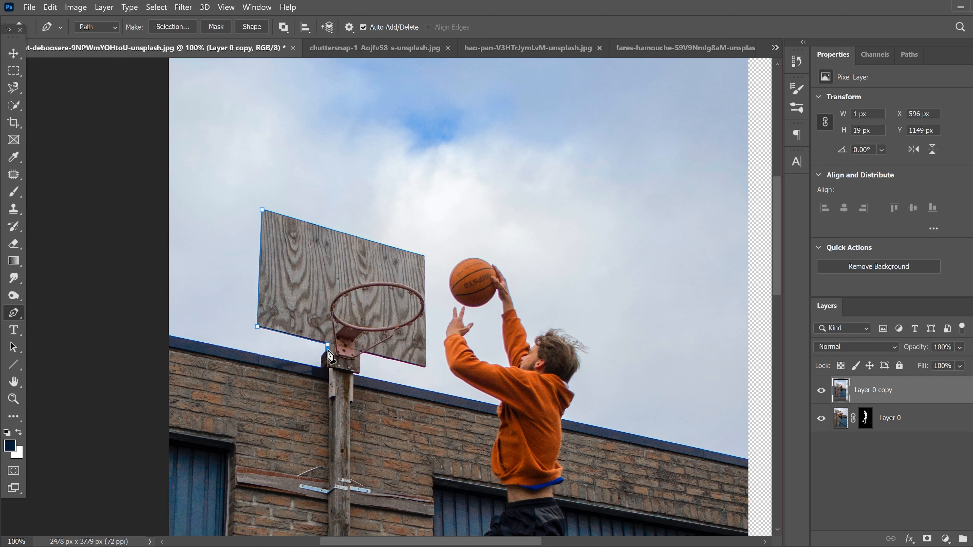
Continue the path around the left of the hoop bracket and down both wooden support strips.
left_click(322, 357)
left_click(322, 369)
left_click(328, 368)
left_click(329, 398)
left_click(334, 403)
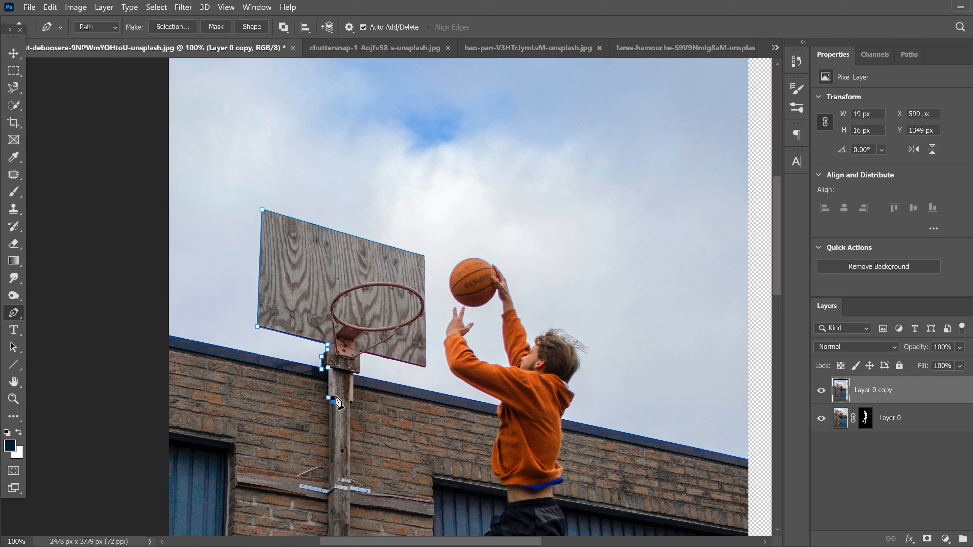
left_click(336, 370)
left_click(349, 372)
left_click(354, 404)
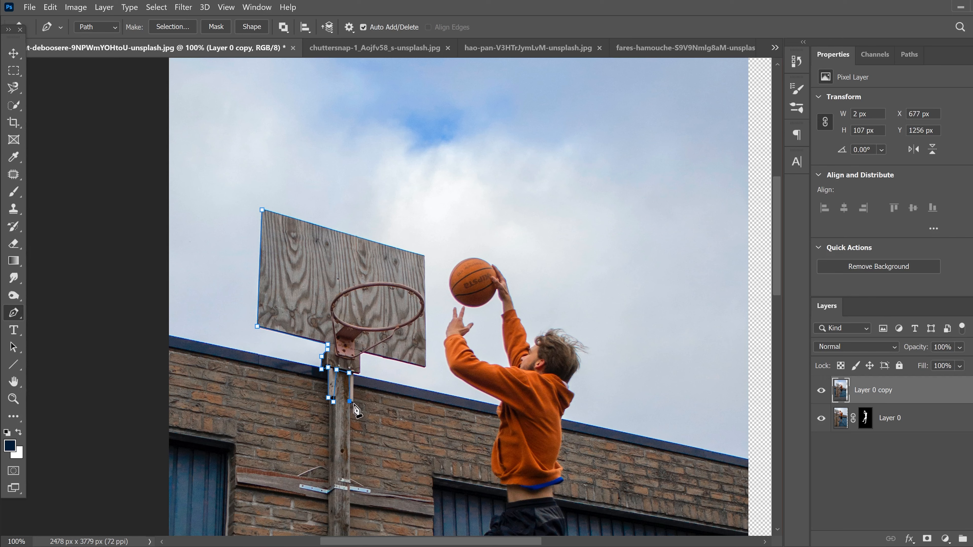
Trace the bracket's right side and the backboard's right and upper edges with straight segments and close the path.
left_click(360, 373)
left_click(360, 353)
left_click(425, 368)
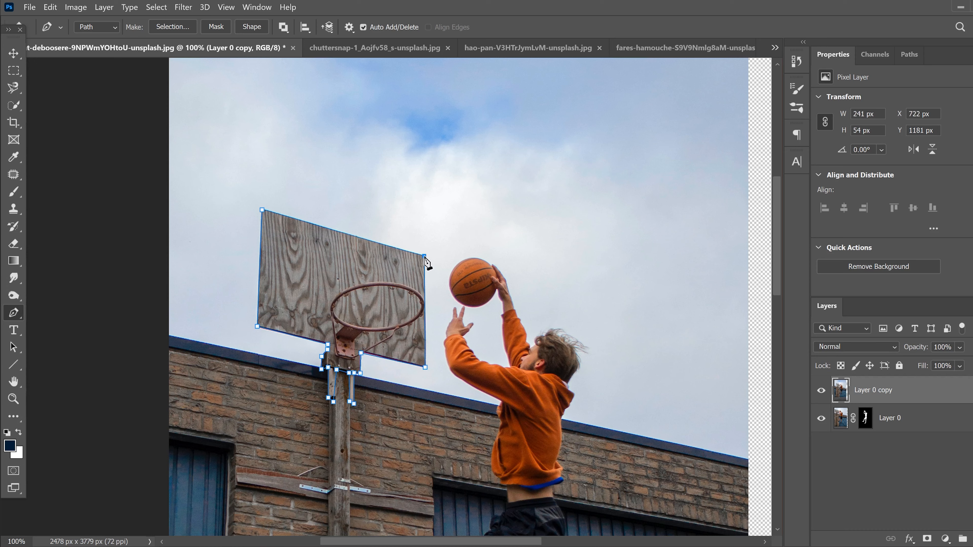
left_click_drag(424, 256, 363, 182)
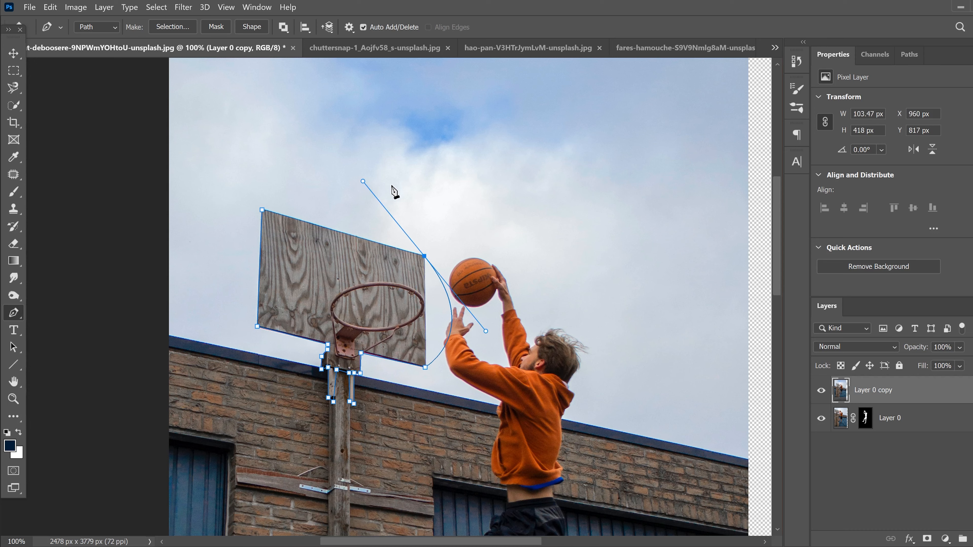
key("ctrl+z")
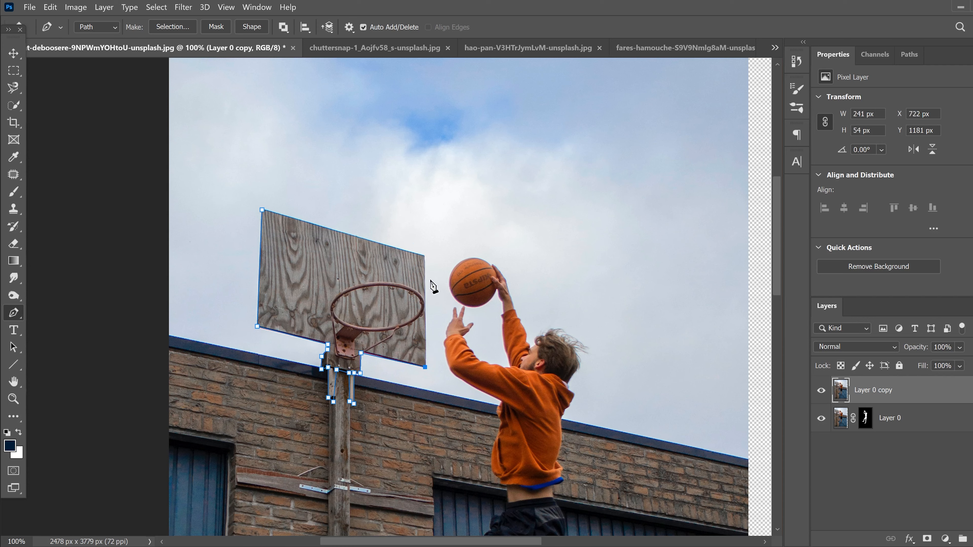
left_click(424, 257)
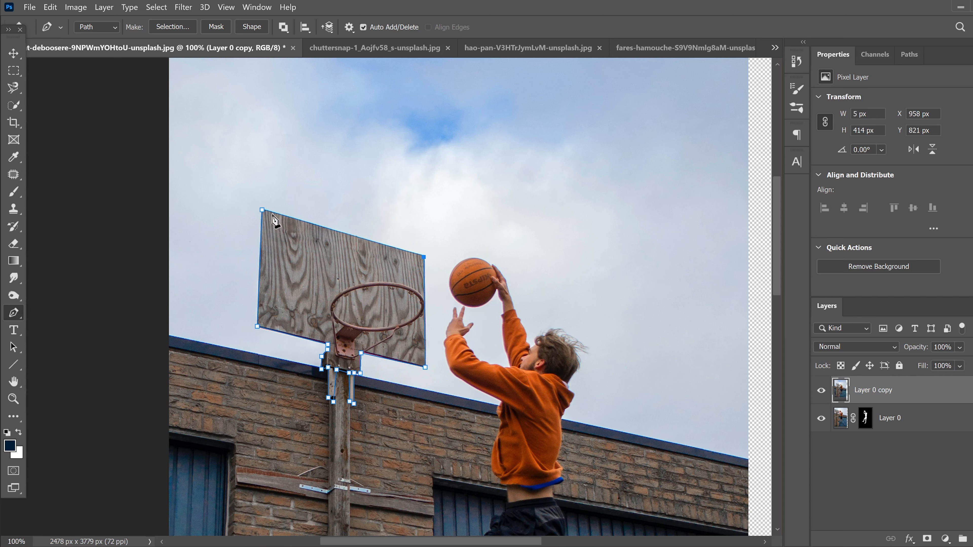
left_click(263, 211)
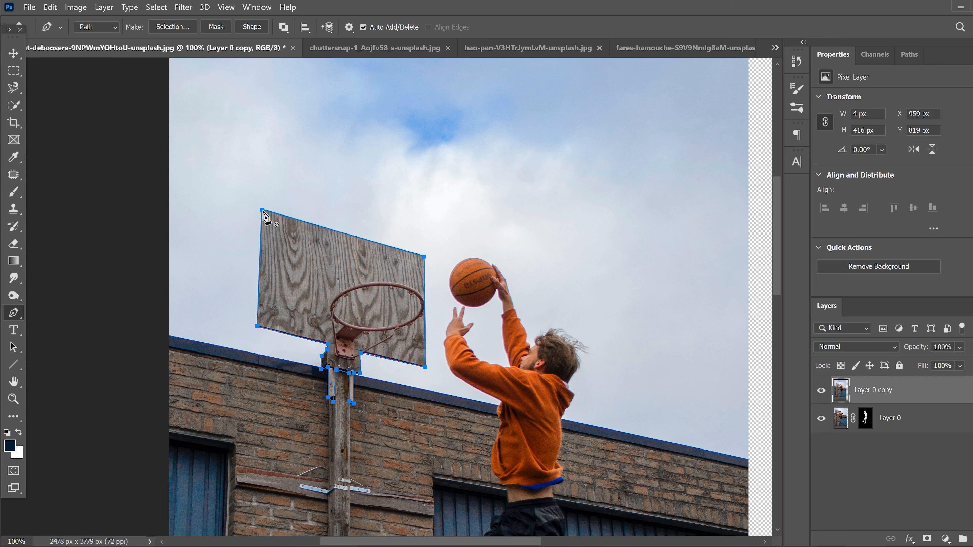
Convert the backboard path to a new anti-aliased selection with a 2 px feather and add it as a layer mask.
right_click(325, 258)
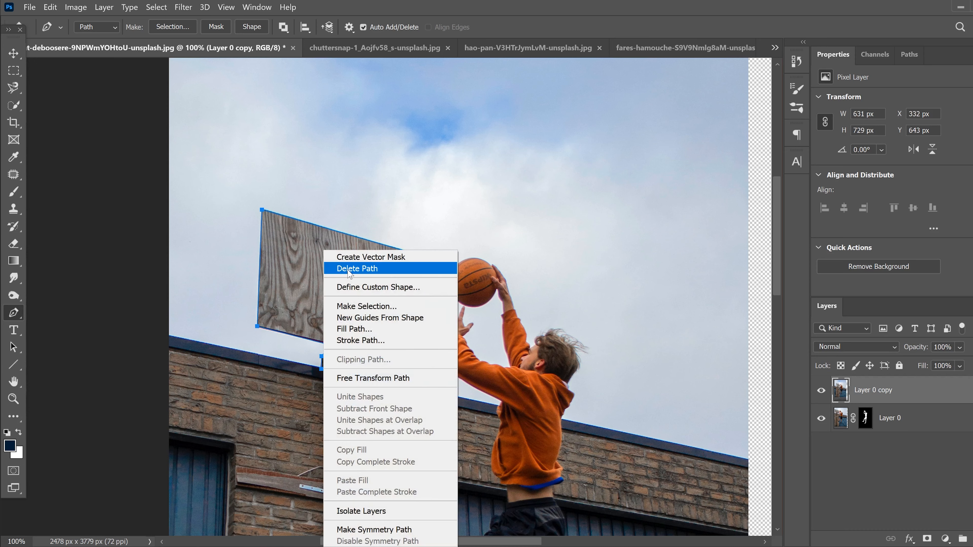
left_click(366, 306)
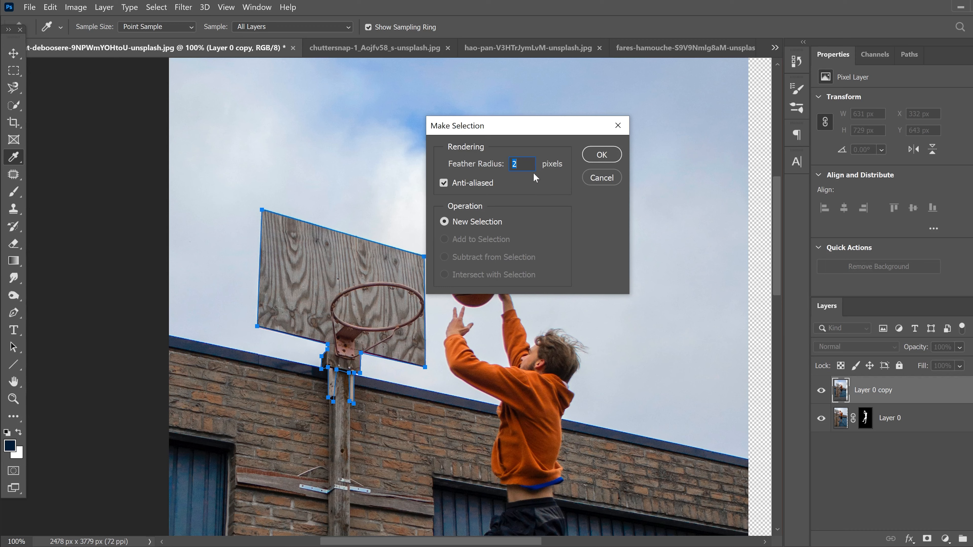
left_click(601, 156)
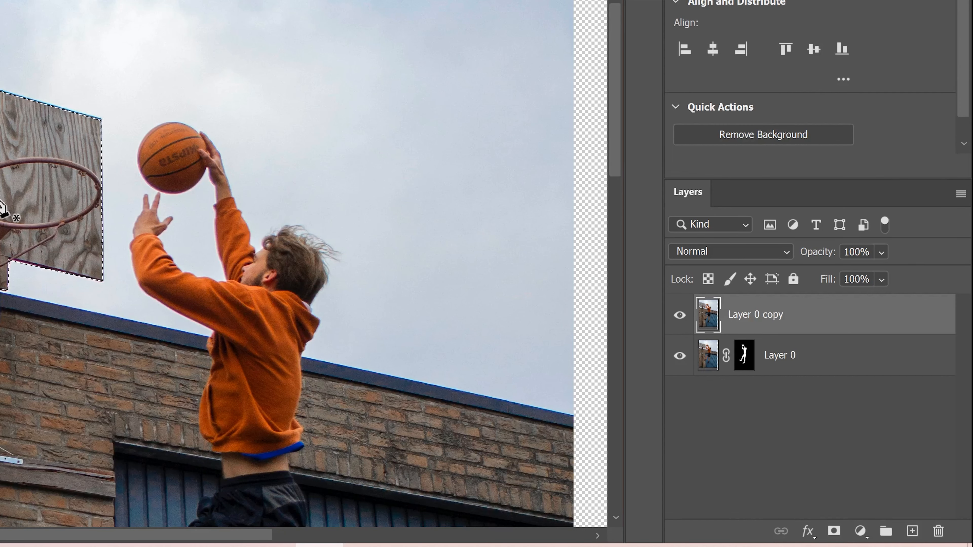
left_click(834, 532)
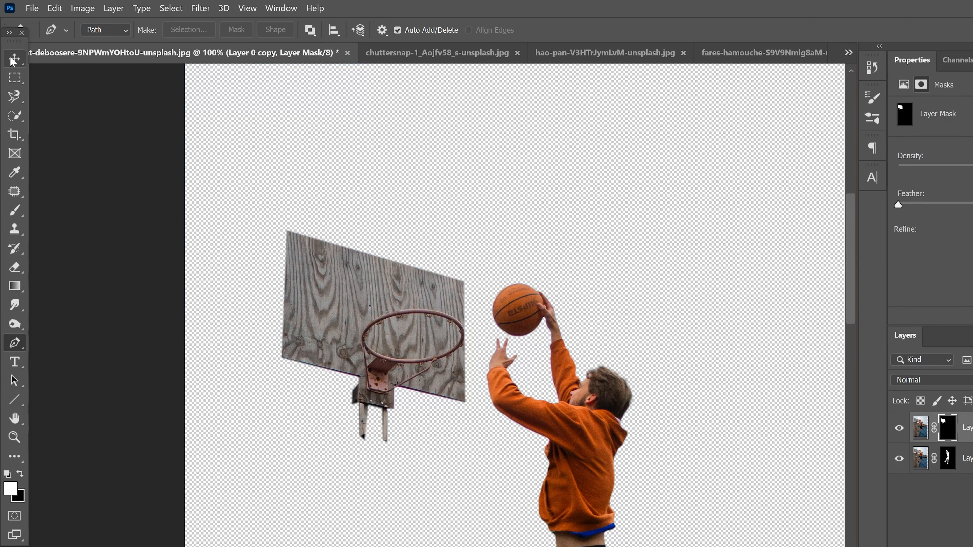
Copy the masked backboard and the cut-out seated man and woman into the lamp-and-books composite.
left_click(13, 59)
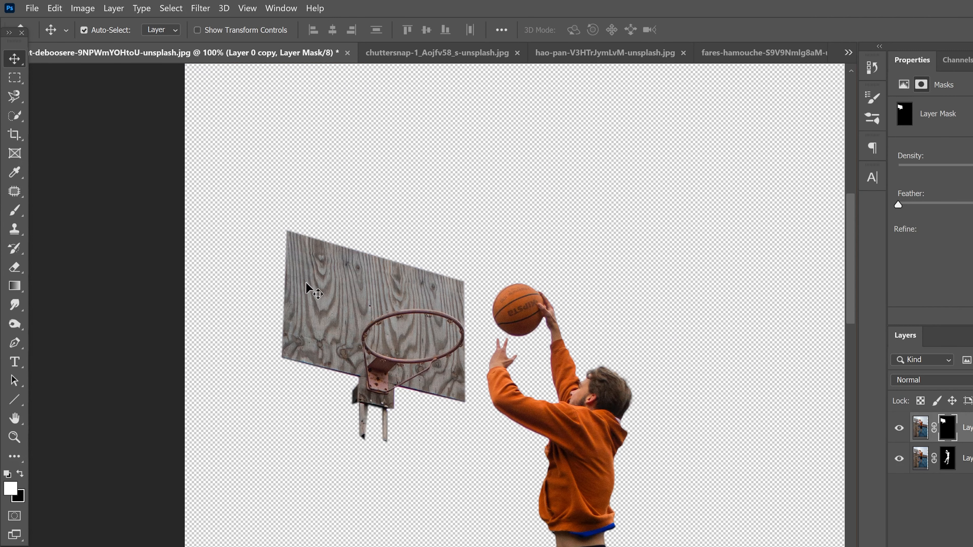
left_click_drag(353, 297, 272, 341)
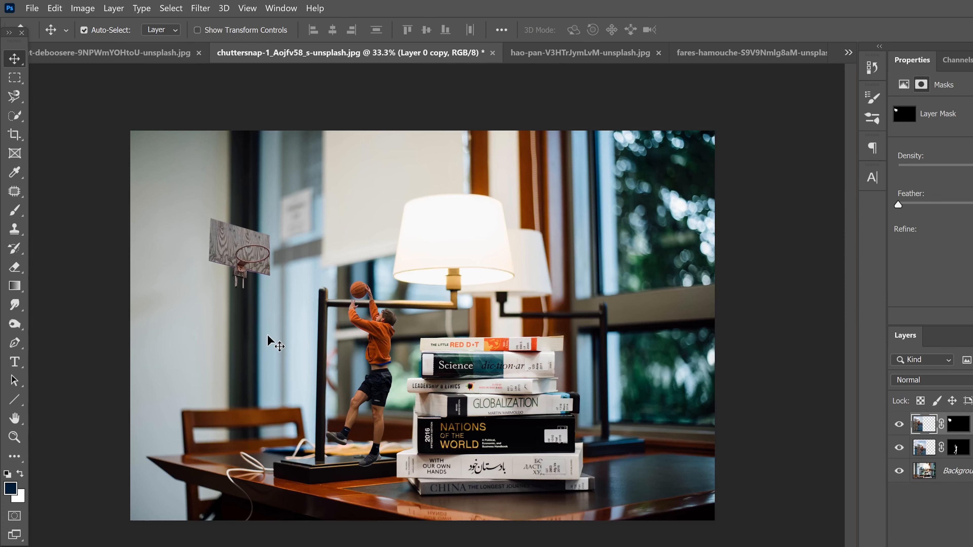
left_click(524, 53)
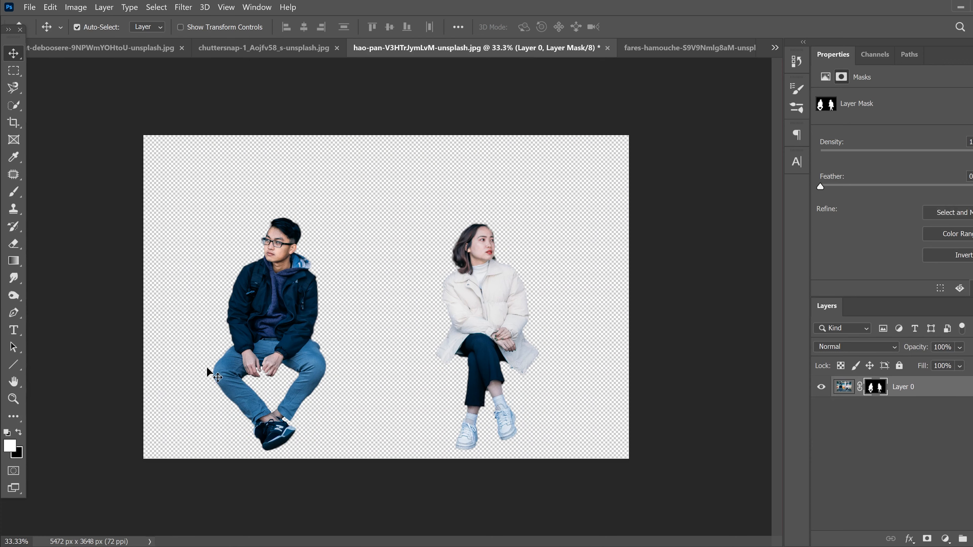
left_click_drag(271, 284, 225, 47)
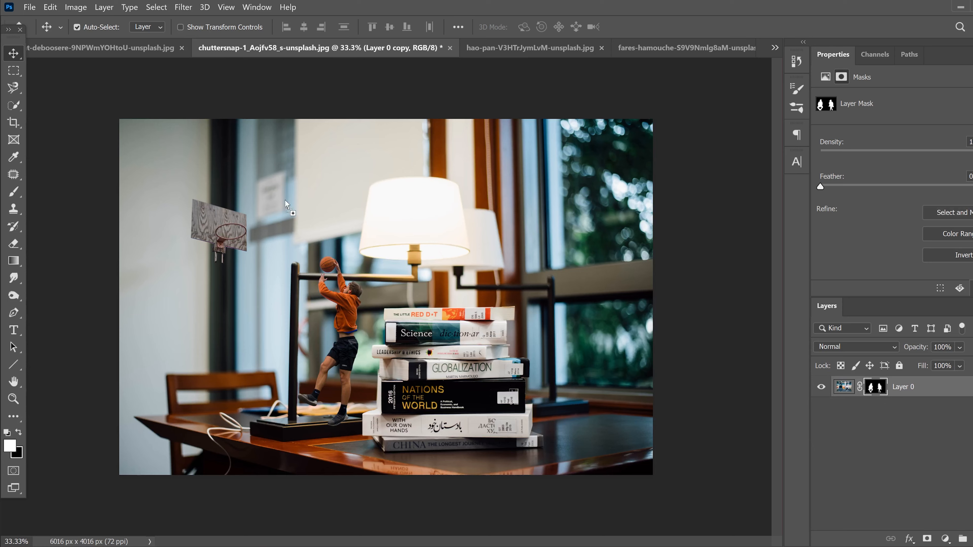
left_click_drag(311, 311, 322, 314)
left_click_drag(436, 320, 468, 319)
Add the cut-out man in water over the table's right side and the man in the red jacket on its left edge.
left_click(660, 43)
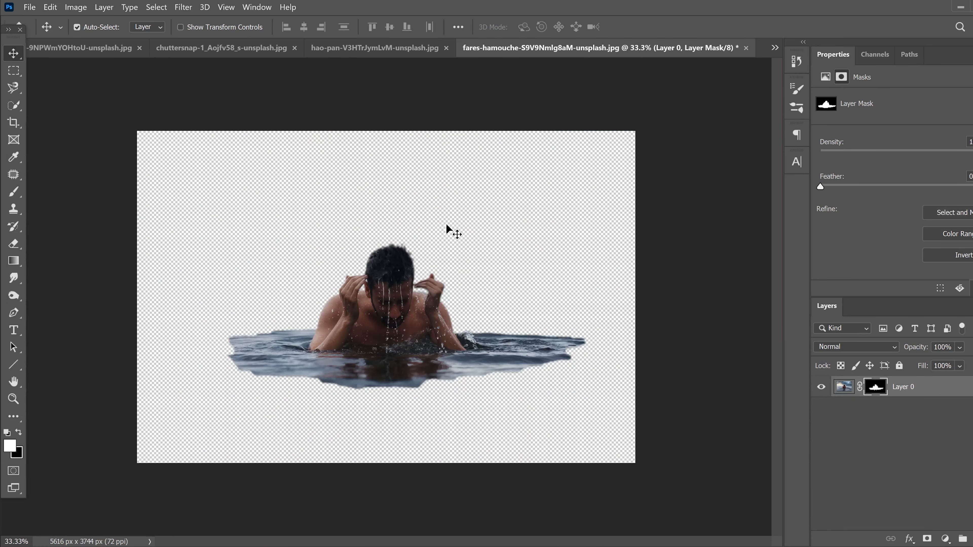
left_click_drag(392, 307, 564, 387)
left_click(775, 47)
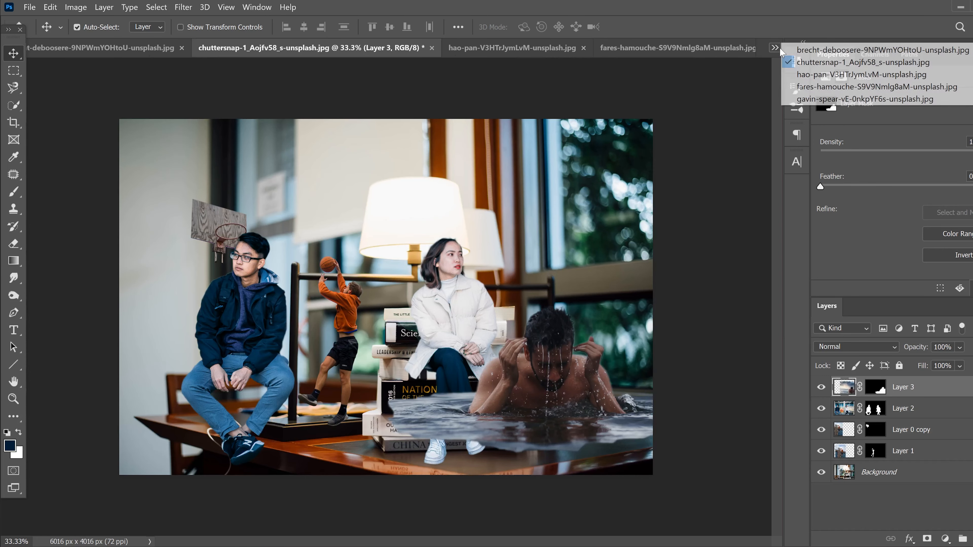
left_click(813, 101)
left_click_drag(387, 322, 176, 348)
left_click_drag(169, 307, 169, 315)
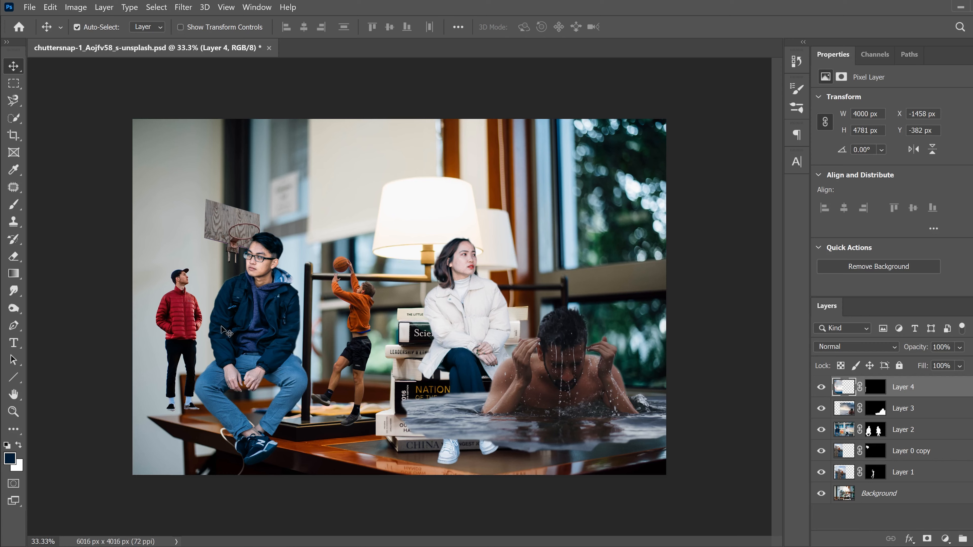
Move the seated man in front of the right window at about X 4086 px, Y -472 px, and shift the player slightly right.
left_click_drag(249, 322, 614, 251)
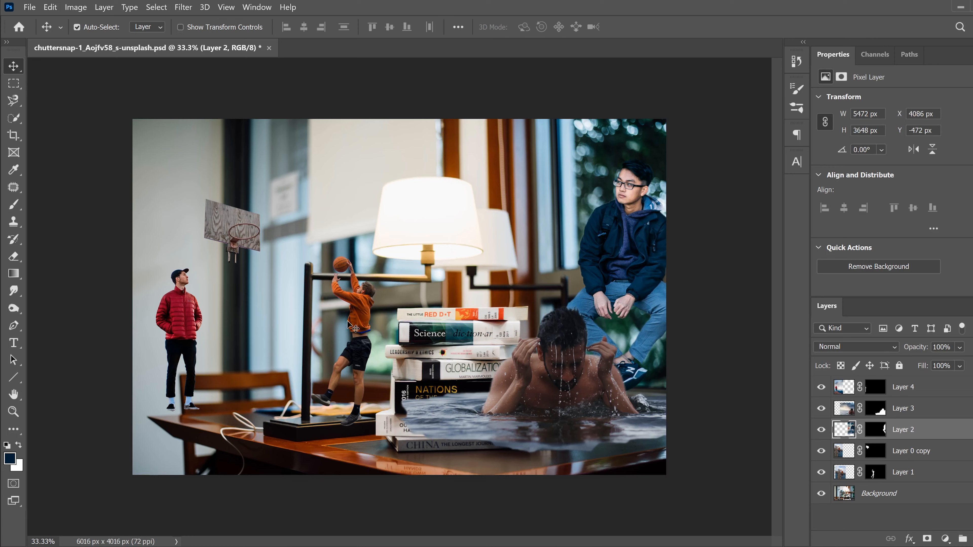
left_click(360, 309)
mouse_move(360, 309)
left_mouse_down()
mouse_move(318, 276)
mouse_move(368, 345)
mouse_move(373, 304)
left_mouse_up()
Move the backboard onto the top of the lamp's dark post and fine-tune its position left and up.
left_click_drag(229, 231, 302, 246)
key("Left")
key("Left")
key("Left")
key("Left")
key("Left")
key("Left")
key("Left")
key("Left")
key("Left")
key("Left")
key("Left")
key("Left")
key("Left")
key("Left")
key("Left")
key("Left")
key("Left")
key("Left")
key("Up")
key("Up")
key("Up")
key("Up")
key("Up")
key("Up")
key("Up")
key("Up")
key("Up")
Raise the player toward the hoop to about X 1036 px, Y 495 px, and make the Background layer active.
left_click_drag(376, 309, 377, 297)
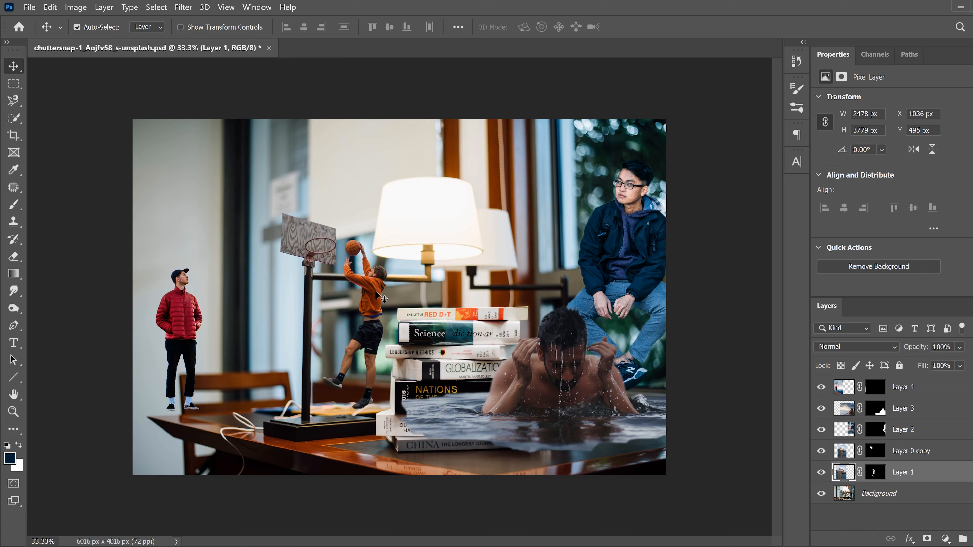
left_click(842, 389)
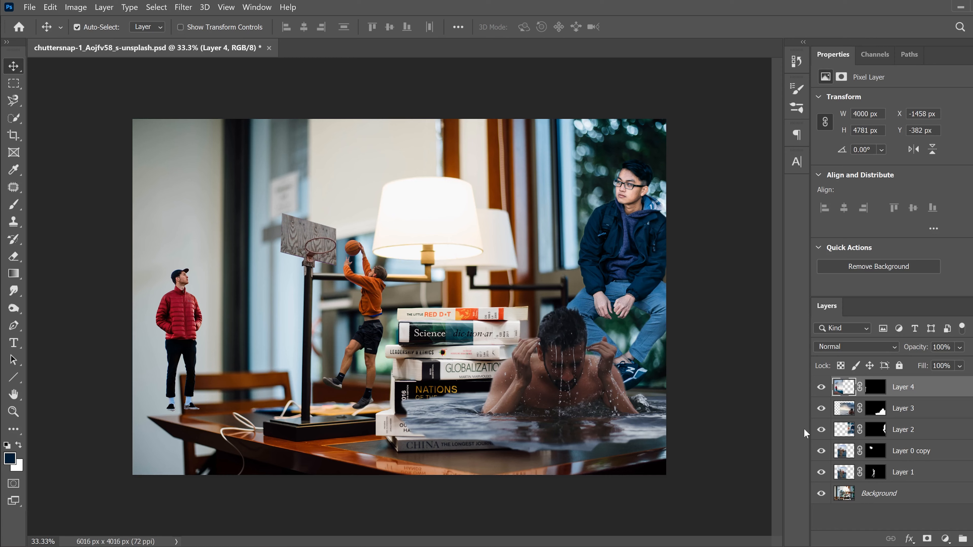
left_click(845, 494)
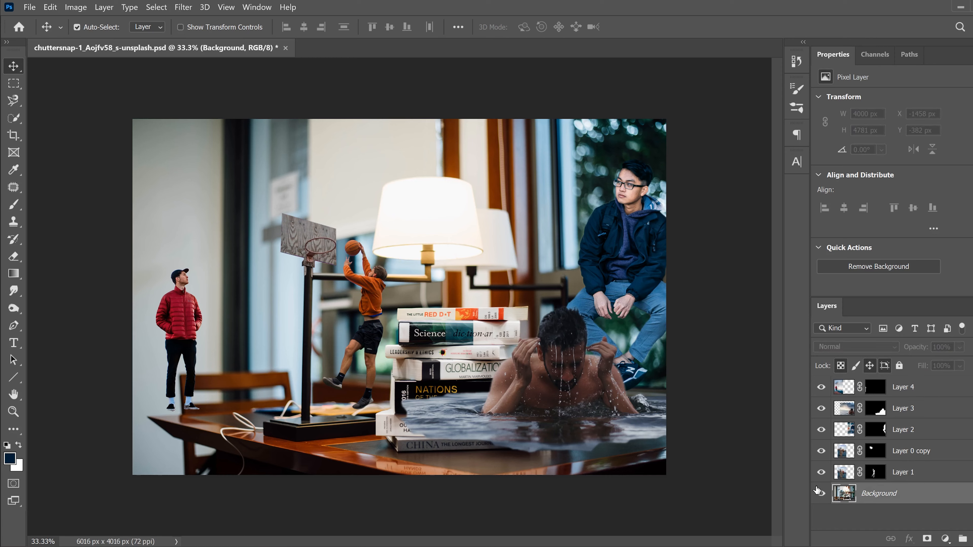
Stack the player's Layer 1 above the backboard's Layer 0 copy, and position the player at about X 1036 px, Y 437 px.
left_click(371, 286)
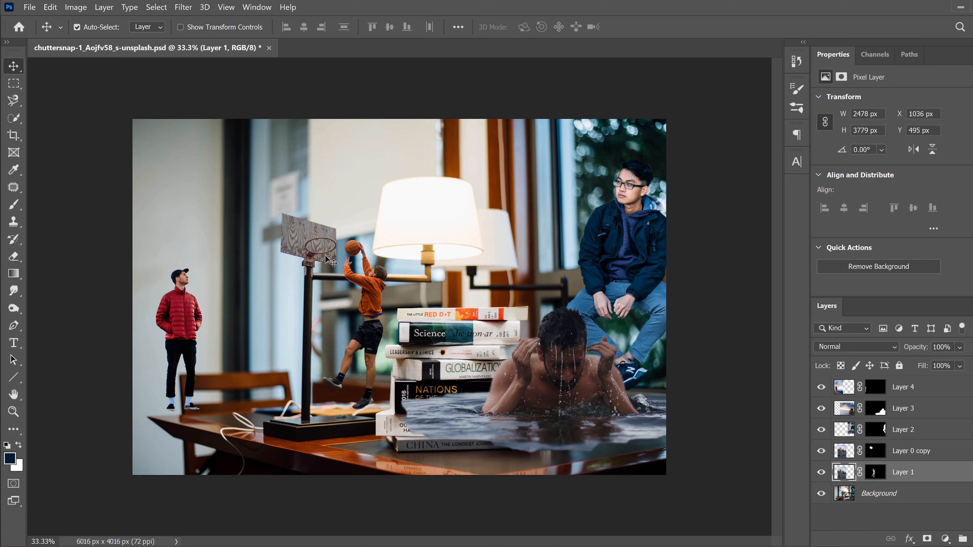
left_click_drag(369, 301, 296, 276)
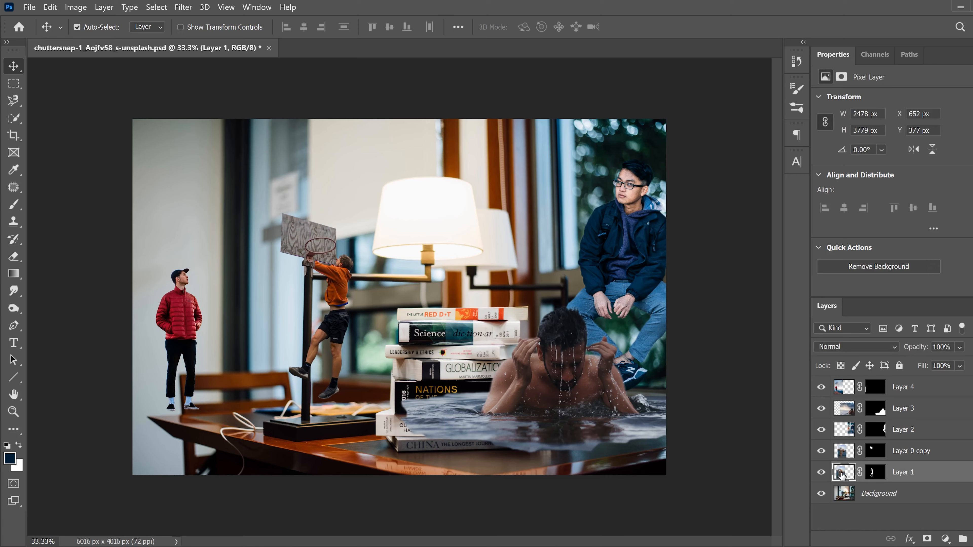
left_click(845, 455)
left_click(847, 474)
left_click_drag(845, 474, 850, 449)
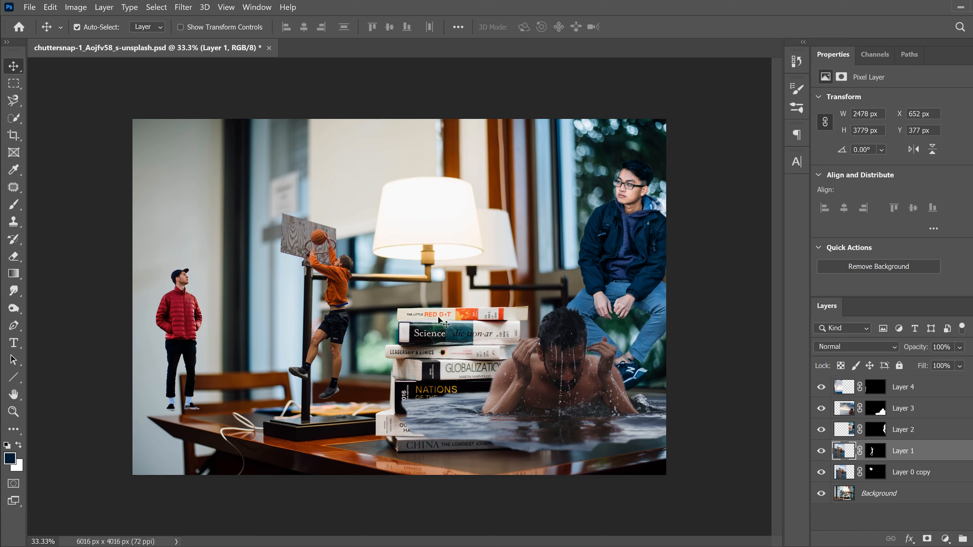
left_click(843, 495)
left_click(840, 473)
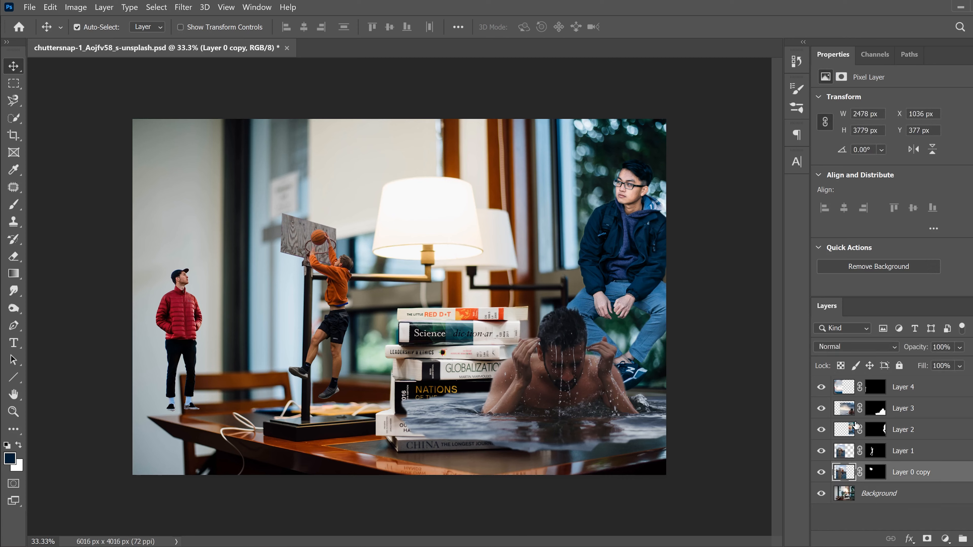
left_click_drag(332, 298, 367, 305)
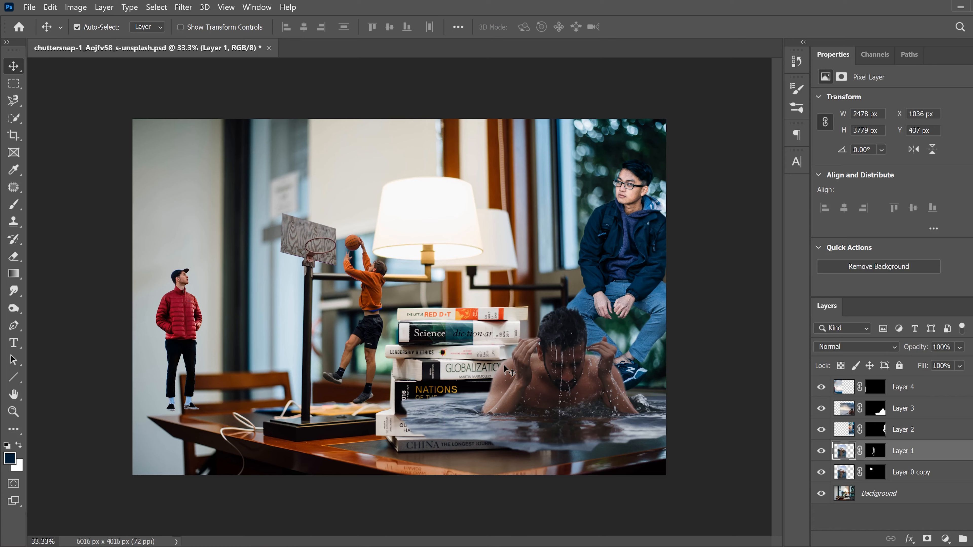
Move the man in the red jacket right onto the table and scale him down to 89.55%.
left_click_drag(184, 317, 218, 335)
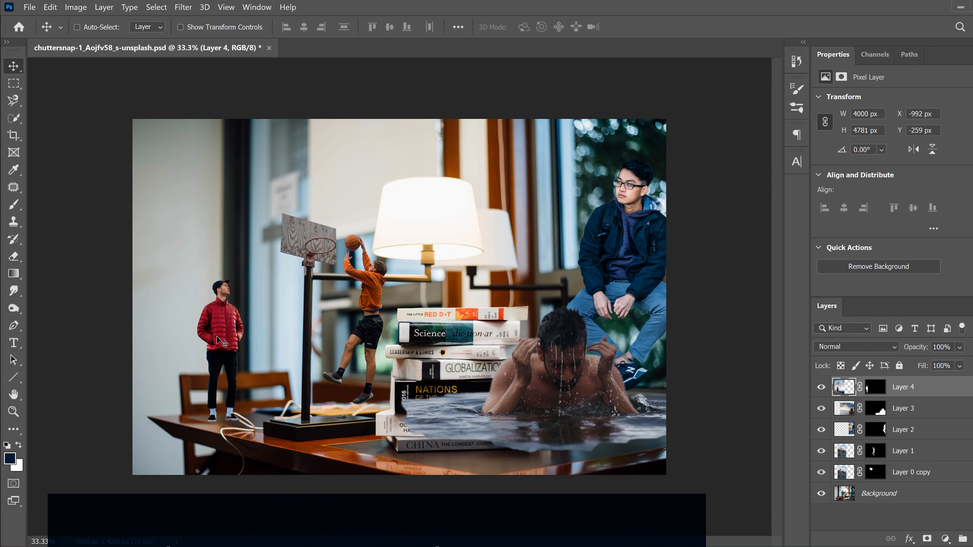
key("ctrl")
key("ctrl+t")
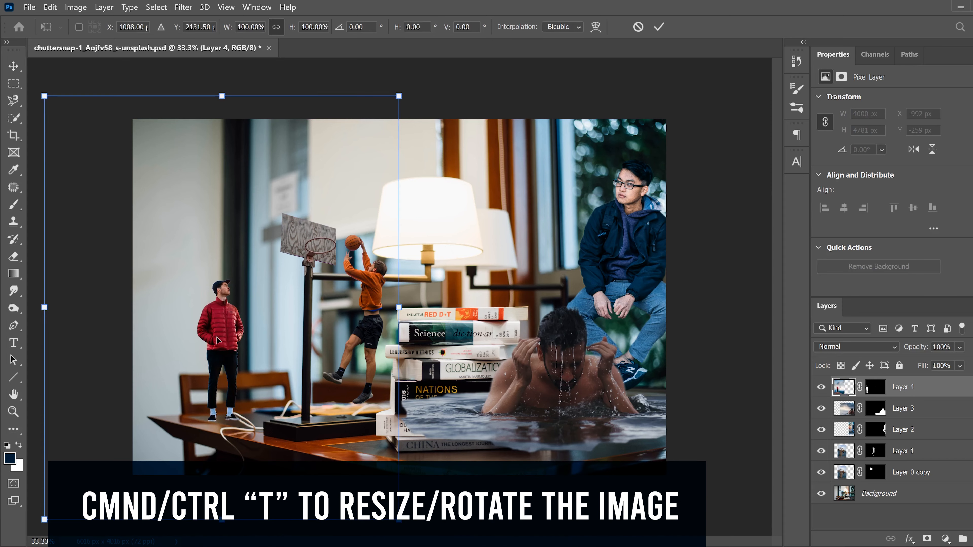
left_click(276, 28)
left_click_drag(398, 95, 369, 132)
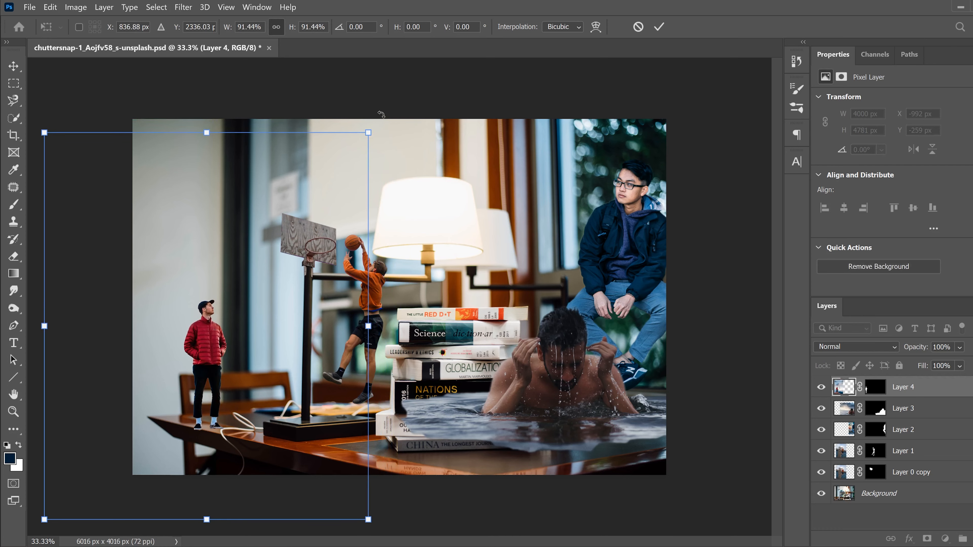
left_click_drag(380, 117, 362, 140)
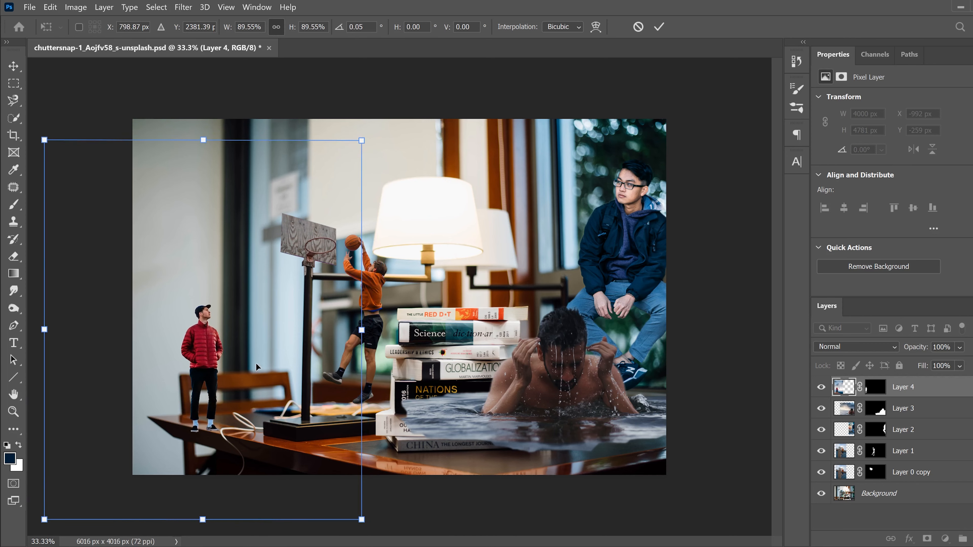
Fine-tune the man in the red jacket on the table's left end to about X -880 px, Y 109 px.
mouse_move(208, 367)
left_mouse_down()
mouse_move(354, 311)
mouse_move(383, 318)
mouse_move(220, 358)
left_mouse_up()
key("Left")
key("Left")
key("Left")
key("Left")
key("Left")
key("Left")
key("Left")
key("Left")
key("Left")
key("Left")
key("Left")
key("Left")
key("Left")
key("Left")
key("Left")
key("Left")
key("Left")
key("Left")
key("Up")
key("Up")
key("Up")
key("Up")
key("Up")
key("Up")
key("Up")
key("Up")
key("Up")
key("Up")
key("Up")
key("Up")
key("Up")
key("Up")
key("Up")
key("Up")
key("Up")
key("Up")
key("Left")
key("Left")
key("Left")
key("Left")
key("Left")
key("Left")
key("Left")
key("Left")
key("Left")
key("Left")
key("Left")
key("Left")
key("Left")
key("Left")
key("Left")
key("Left")
key("Left")
key("Left")
key("Down")
key("Down")
key("Down")
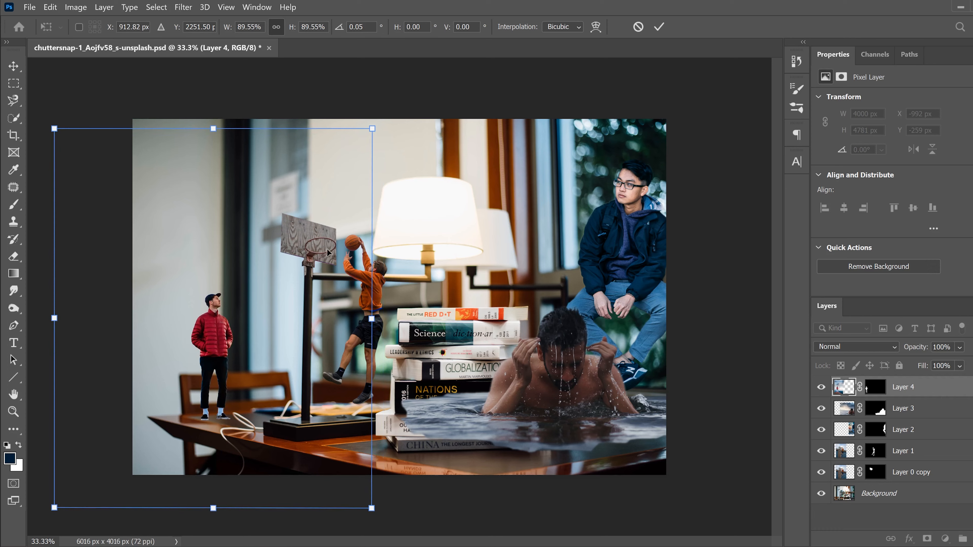
left_click(659, 28)
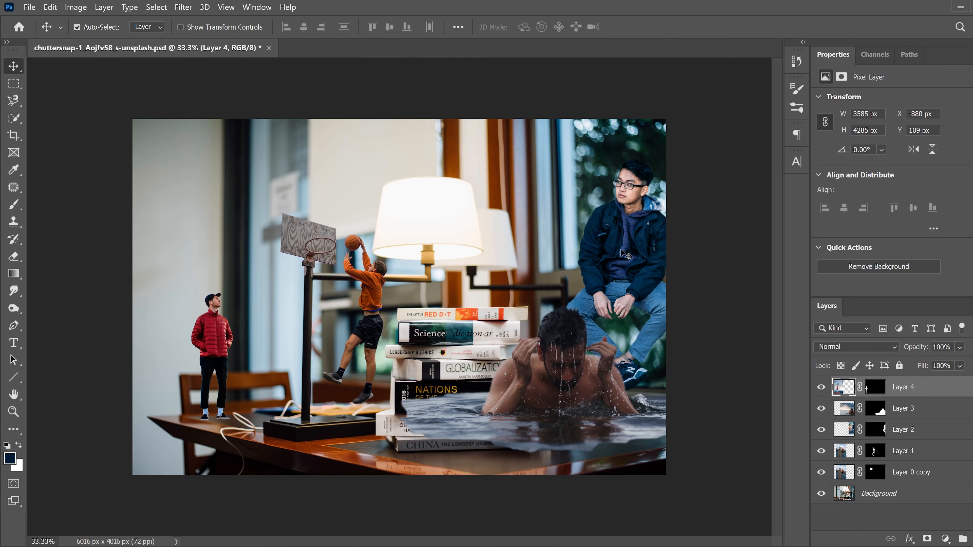
Move the seated couple left out of the way, and scale the man in water to 28.92% on the table's right corner.
left_click(589, 209)
left_click_drag(589, 209, 119, 157)
left_click(561, 373)
key("ctrl+t")
left_click_drag(308, 193, 617, 398)
left_click_drag(694, 473, 429, 316)
left_click_drag(350, 240, 382, 263)
left_click_drag(471, 325, 614, 423)
left_click_drag(527, 360, 538, 365)
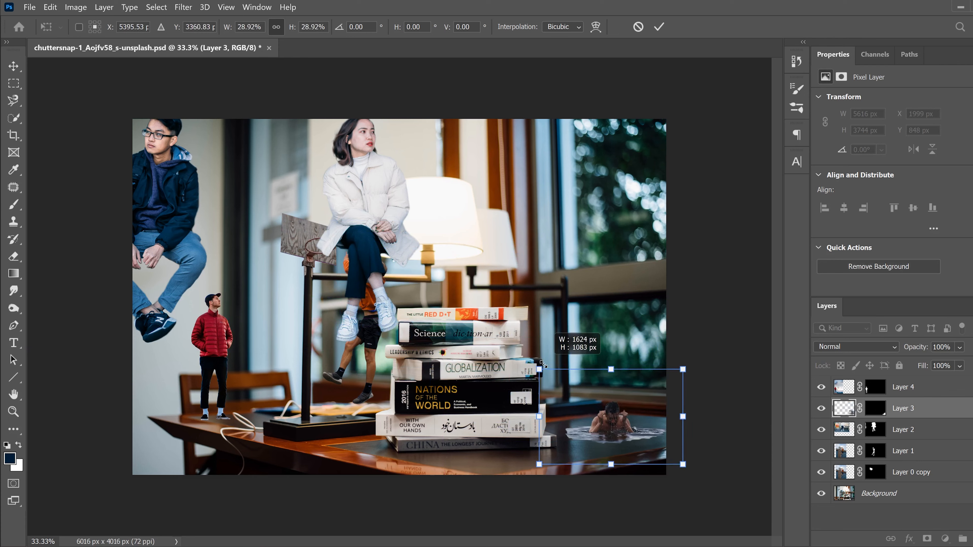
left_click_drag(629, 427, 626, 429)
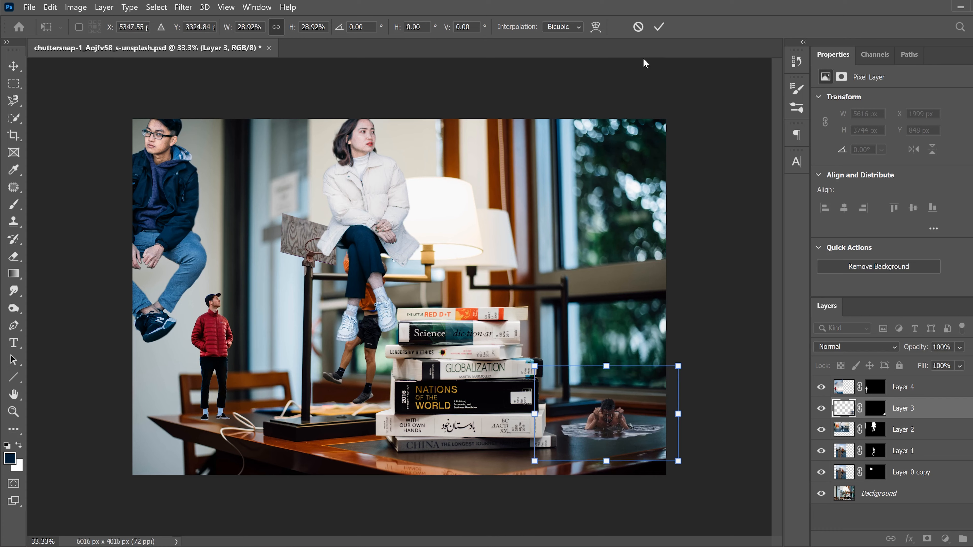
left_click(659, 27)
Bring the seated couple back over the books and scale them down to 48.79%.
left_click_drag(358, 186, 552, 254)
key("ctrl+t")
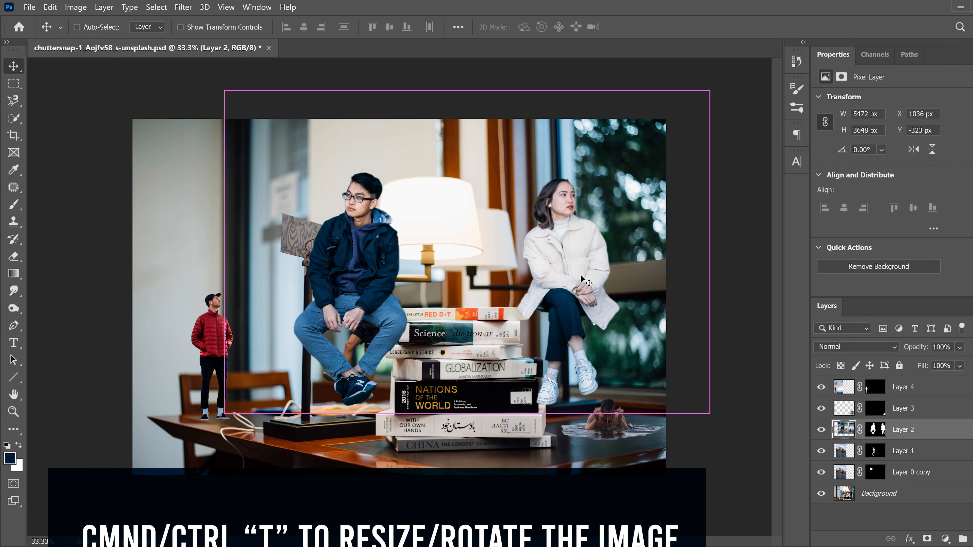
left_click_drag(224, 89, 478, 260)
left_click_drag(556, 350, 399, 311)
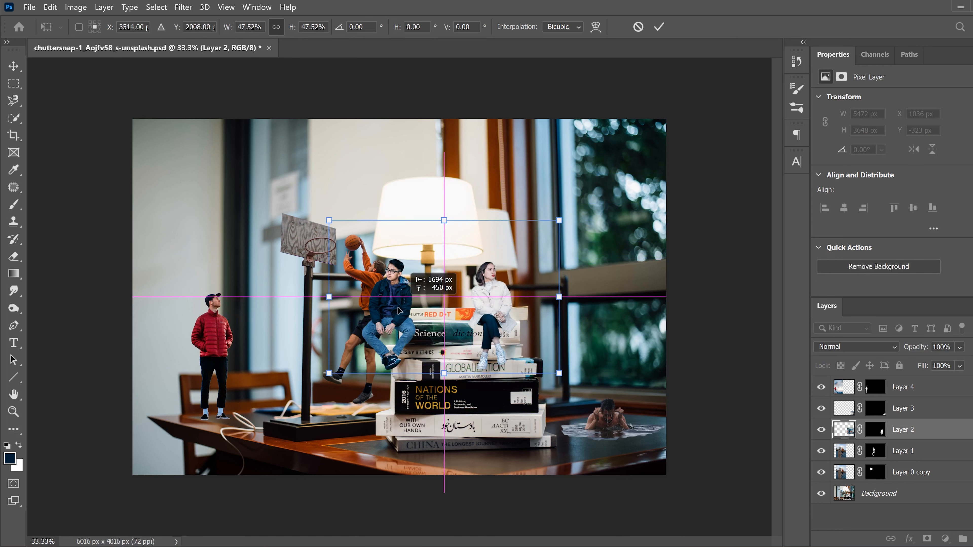
mouse_move(329, 216)
left_mouse_down()
mouse_move(341, 220)
mouse_move(323, 216)
left_mouse_up()
Position the couple so the man sits on the right side of the book stack, at about X 3403 px, Y 1301 px.
left_click_drag(383, 296, 493, 312)
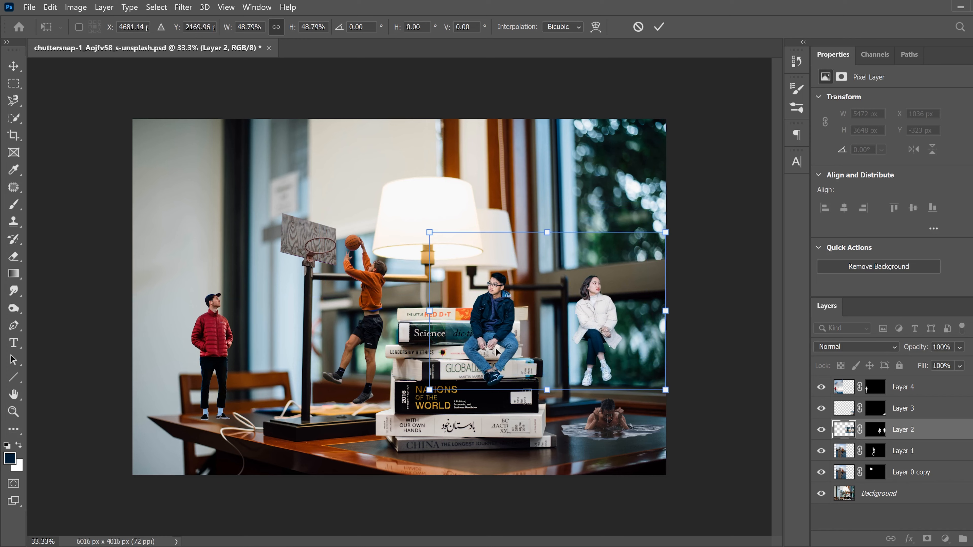
left_click_drag(494, 314, 499, 315)
key("Left")
key("Left")
key("Left")
key("Down")
key("Down")
key("Down")
key("Down")
key("Right")
key("Up")
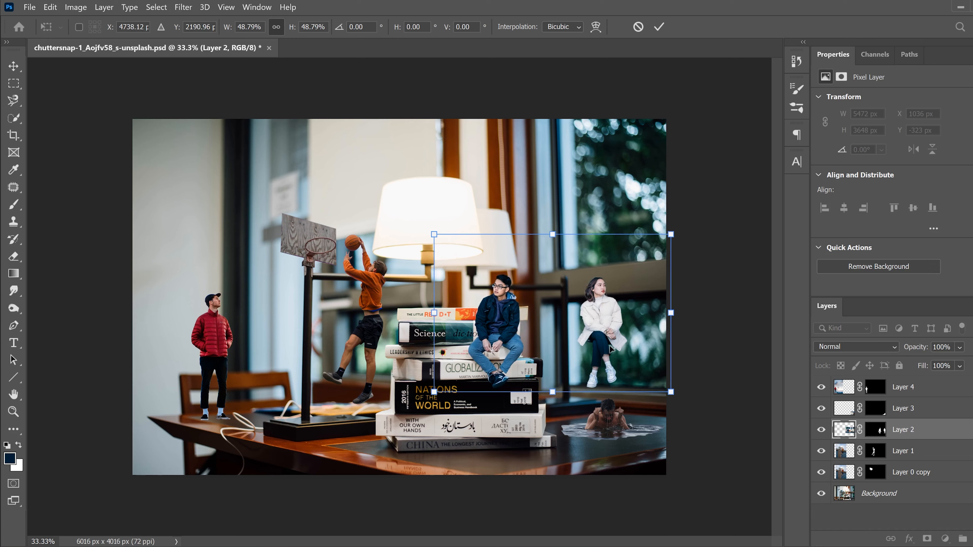
left_click(659, 26)
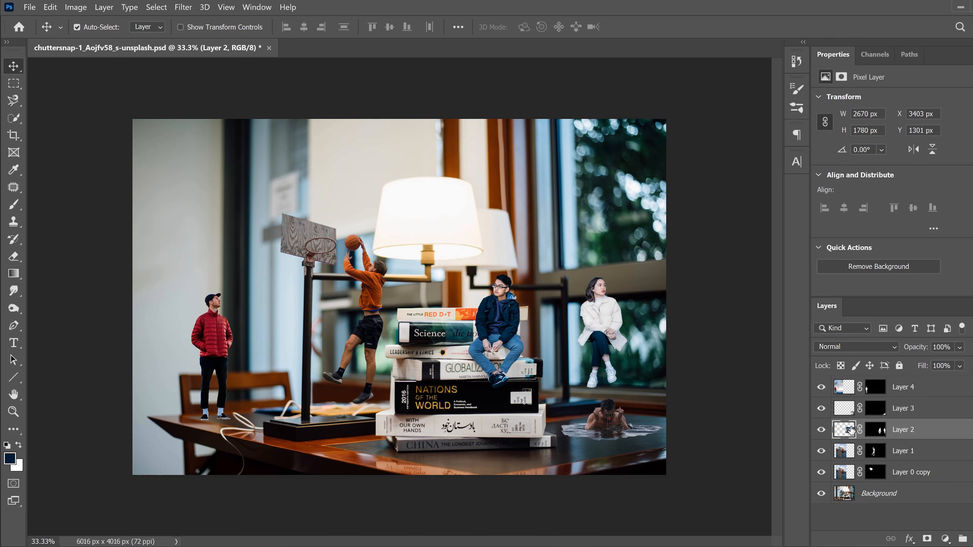
Duplicate Layer 2, hide the original, and paint the woman out of the copy's mask with a 193 px brush.
key("ctrl+j")
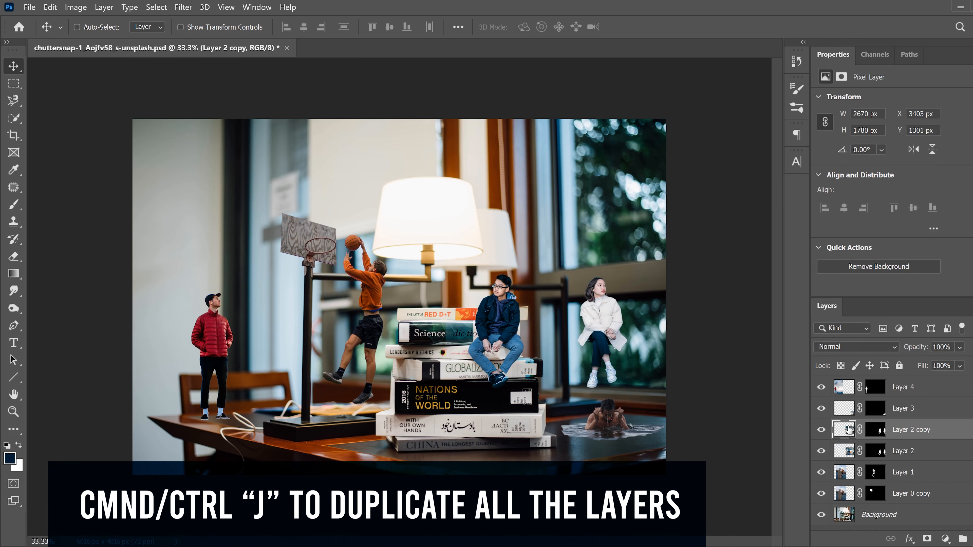
left_click(821, 451)
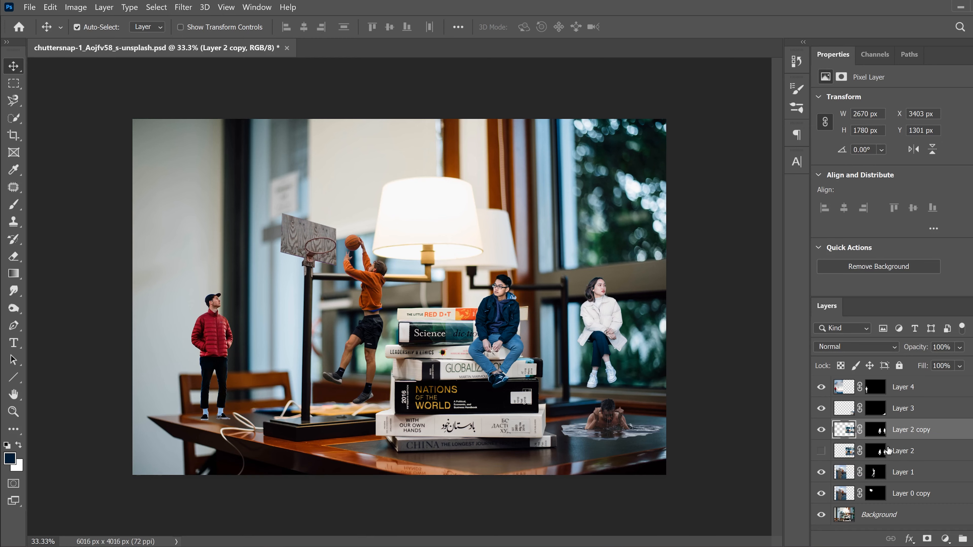
left_click(876, 430)
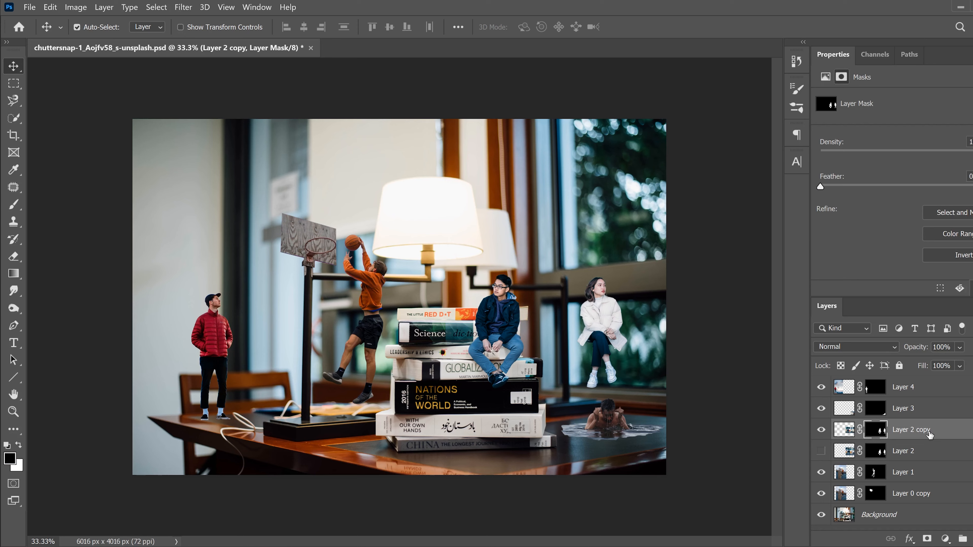
left_click(14, 205)
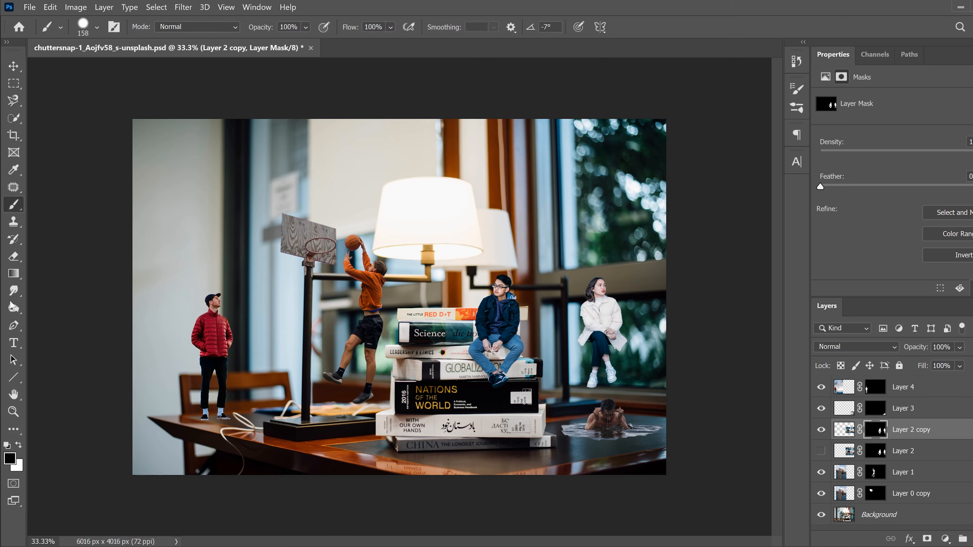
left_click(98, 28)
left_click_drag(130, 71, 137, 70)
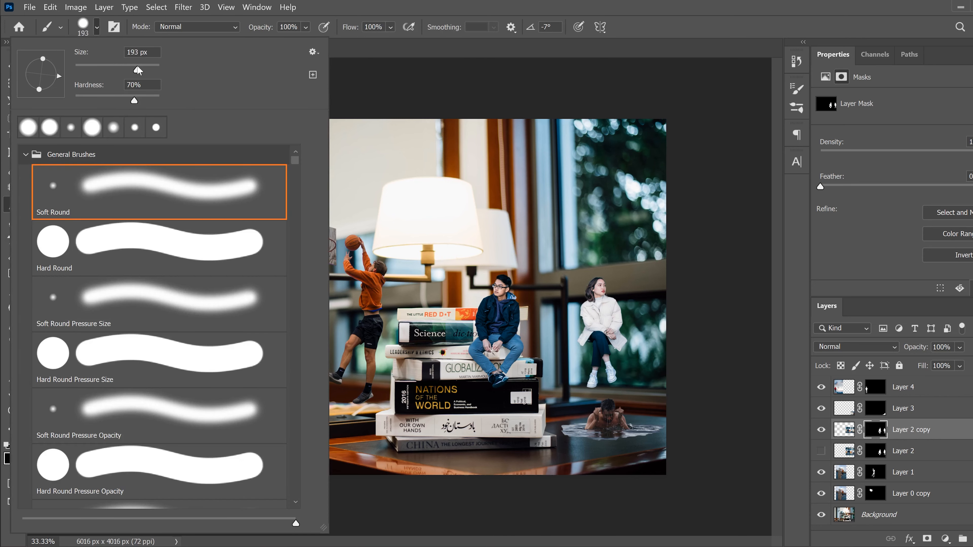
left_click(596, 276)
mouse_move(597, 276)
left_mouse_down()
mouse_move(578, 367)
mouse_move(604, 297)
mouse_move(591, 376)
mouse_move(619, 394)
mouse_move(600, 276)
mouse_move(595, 290)
mouse_move(575, 290)
mouse_move(578, 310)
left_mouse_up()
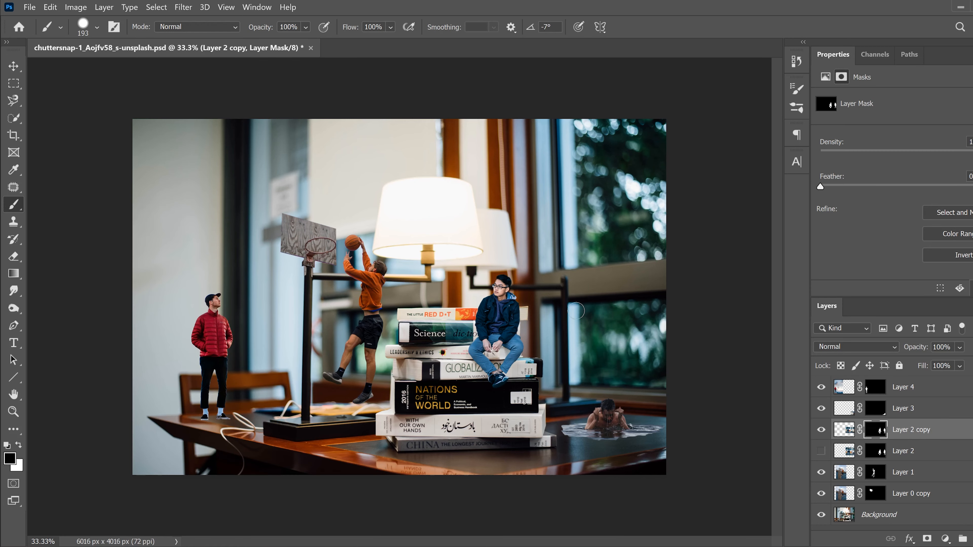
Show Layer 2 and paint the seated man out of its mask with Layer 2 copy hidden, then restore the copy's visibility.
left_click(821, 451)
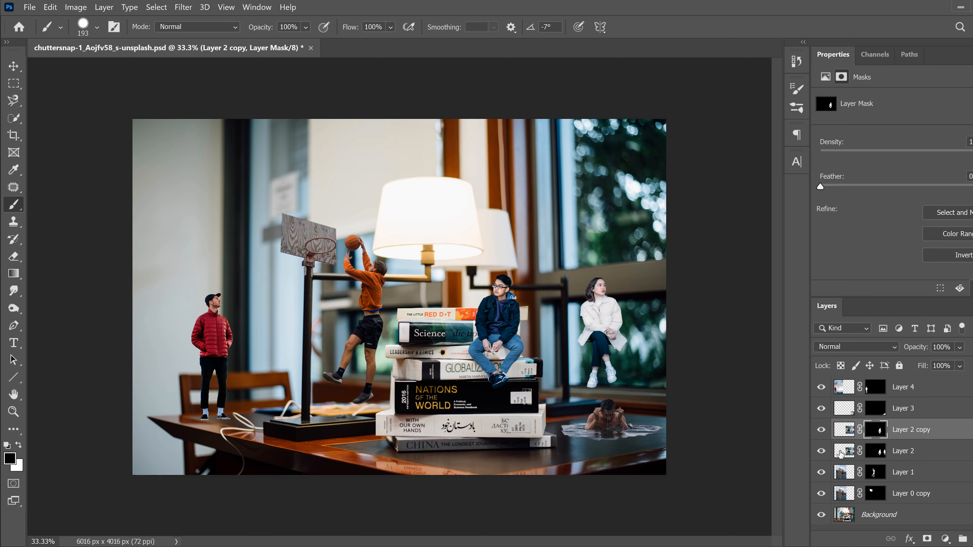
left_click(821, 430)
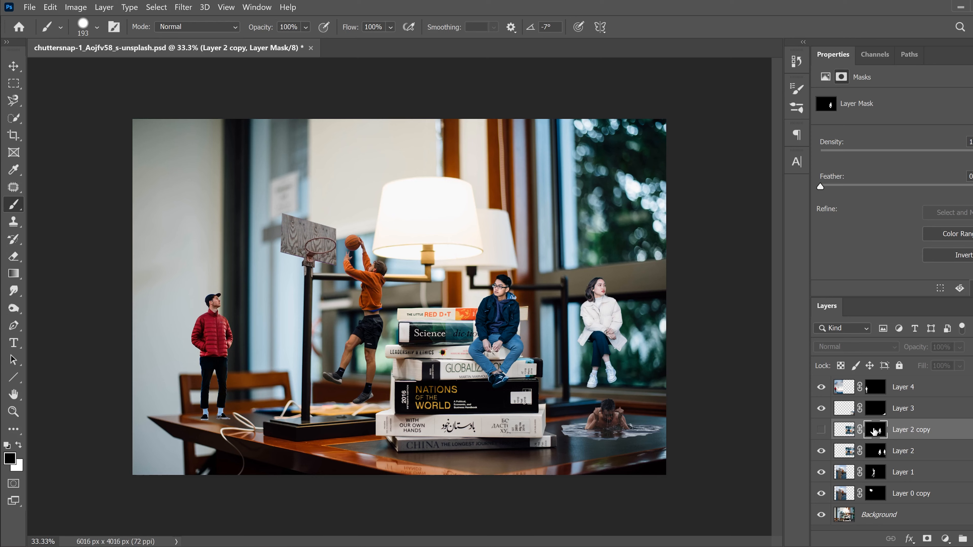
left_click(875, 452)
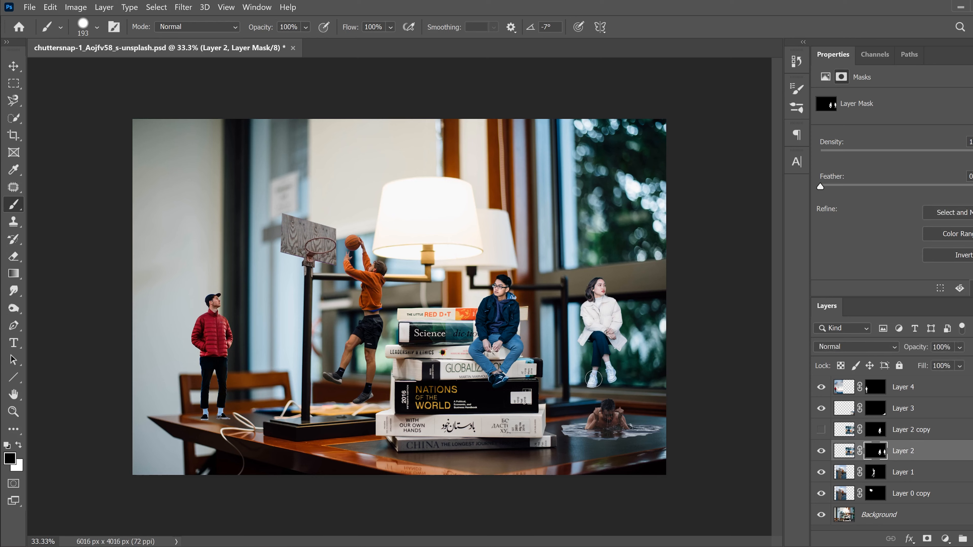
mouse_move(493, 292)
left_mouse_down()
mouse_move(476, 345)
mouse_move(487, 411)
mouse_move(523, 361)
mouse_move(504, 290)
mouse_move(522, 275)
mouse_move(479, 348)
left_mouse_up()
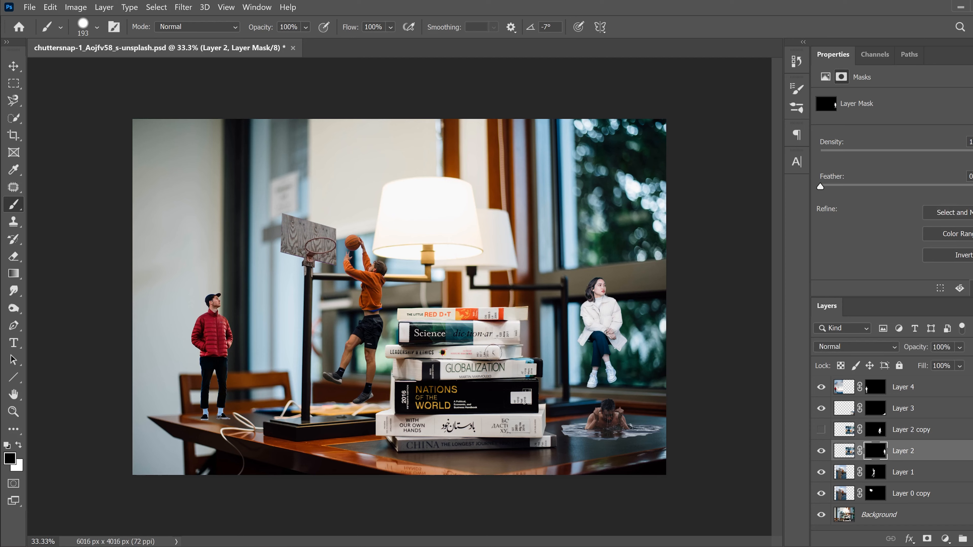
left_click(821, 431)
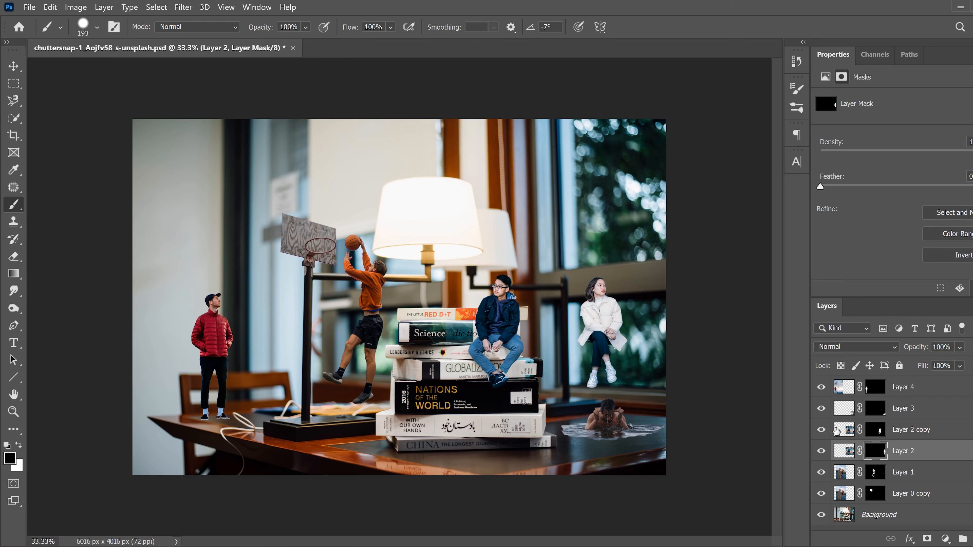
Move the seated woman from Layer 2 onto the top of the book stack beside the man.
left_click(837, 431)
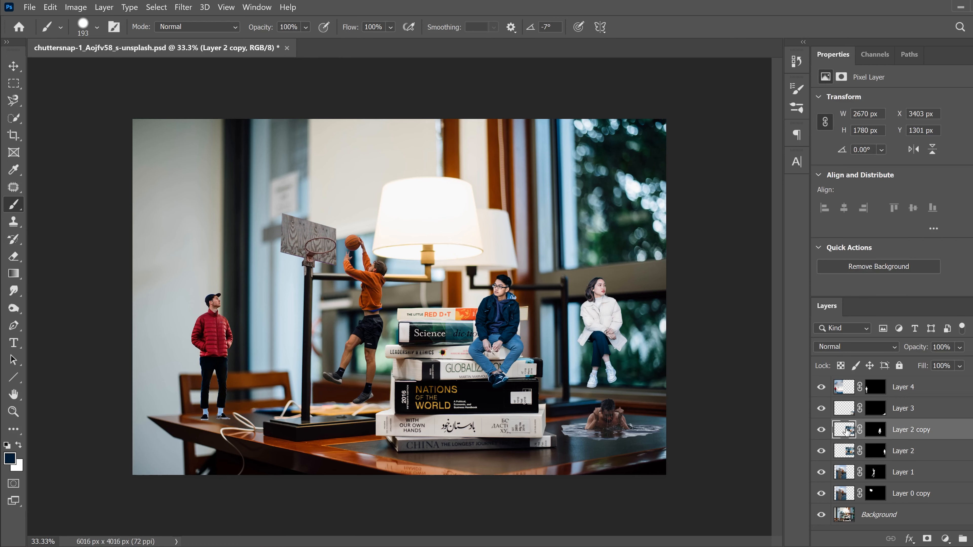
left_click(849, 455)
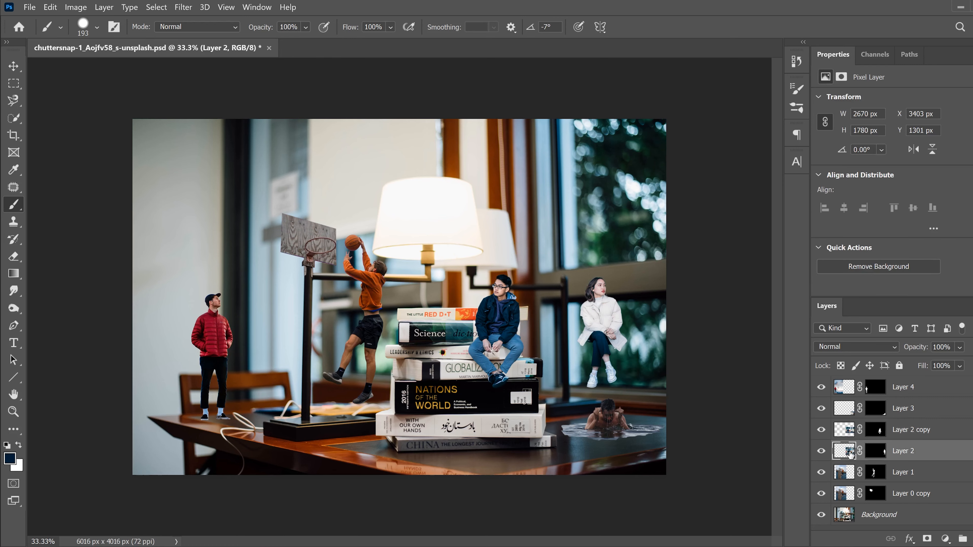
left_click(13, 66)
left_click_drag(614, 330, 456, 288)
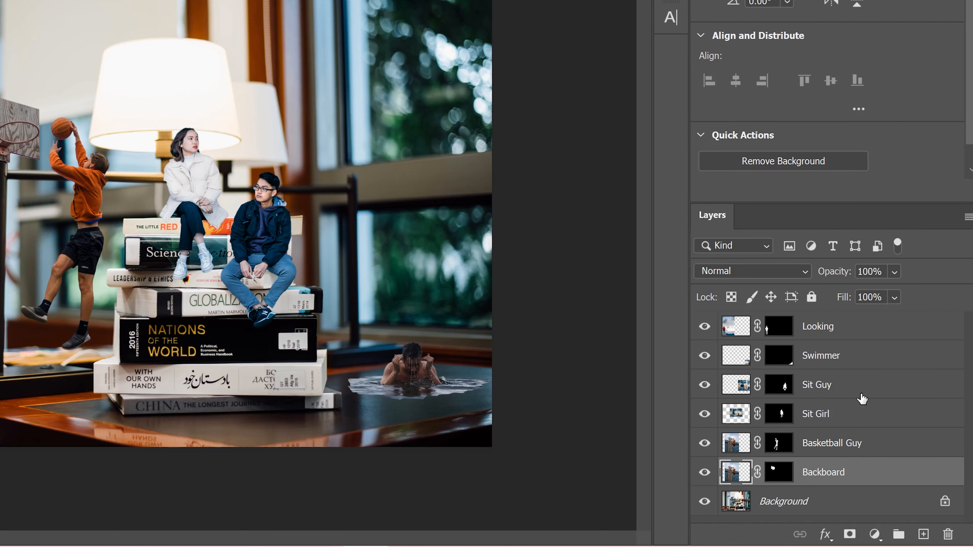
Go through the figure layers one by one from Looking down to Backboard, ending with the Looking layer active.
left_click(820, 327)
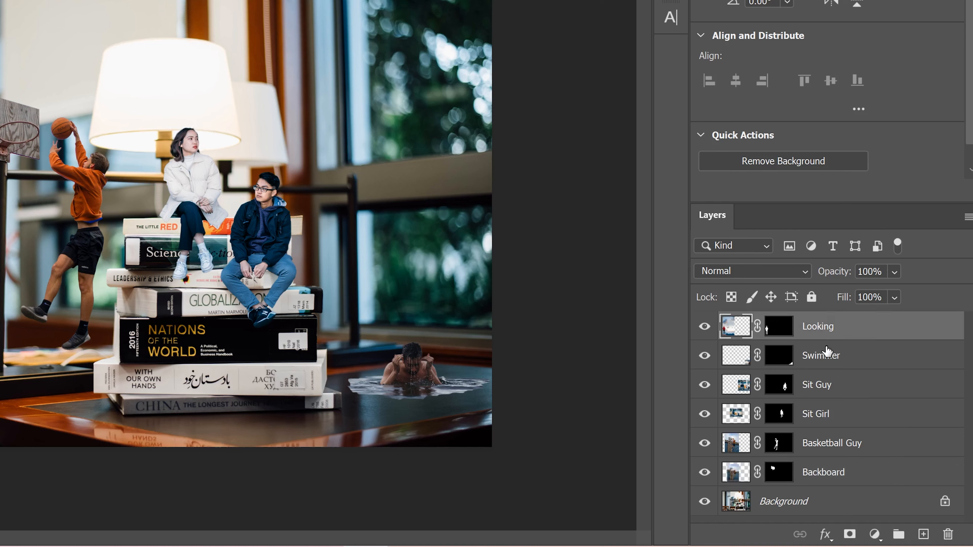
left_click(825, 356)
left_click(820, 386)
left_click(819, 413)
left_click(828, 444)
left_click(826, 471)
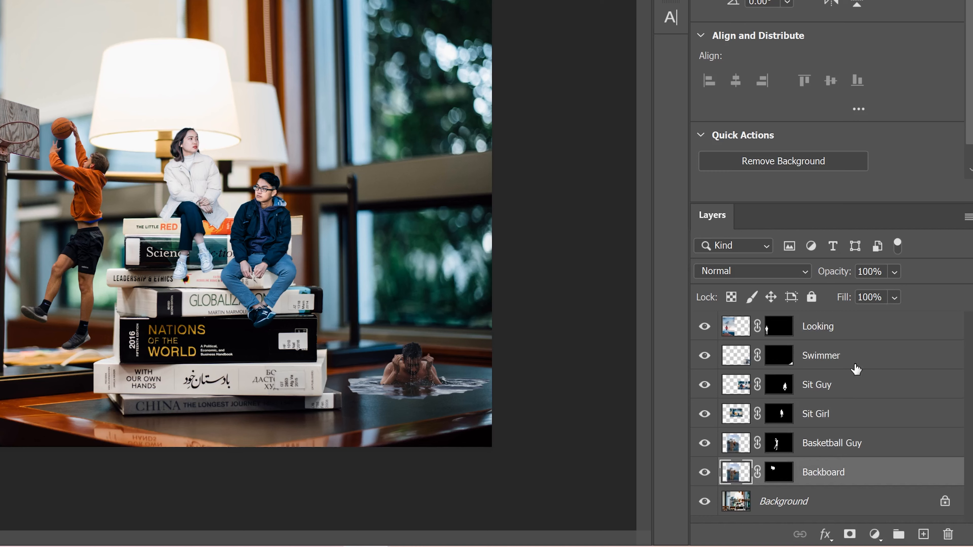
left_click(852, 328)
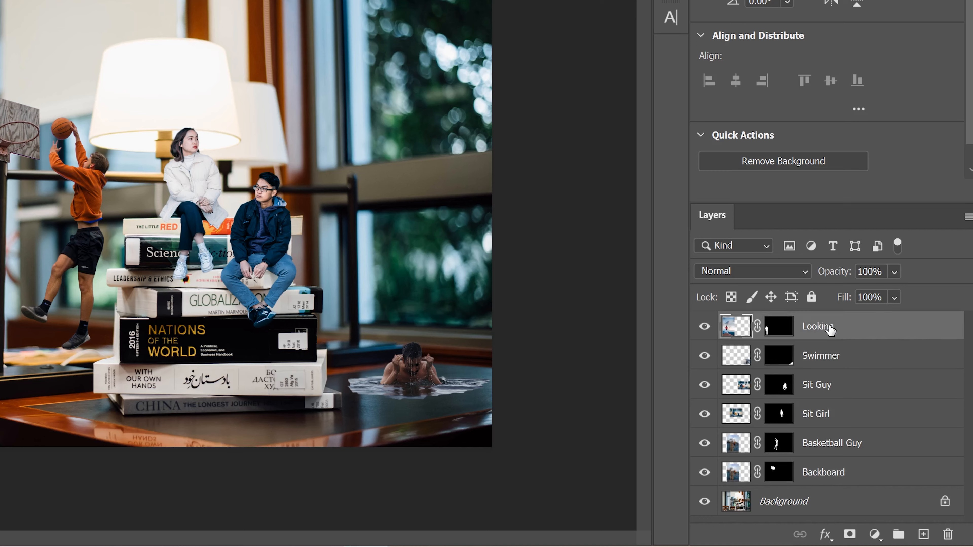
Duplicate the six figure layers from Looking to Backboard and group the copies.
left_click(823, 472, "shift")
key("ctrl+j")
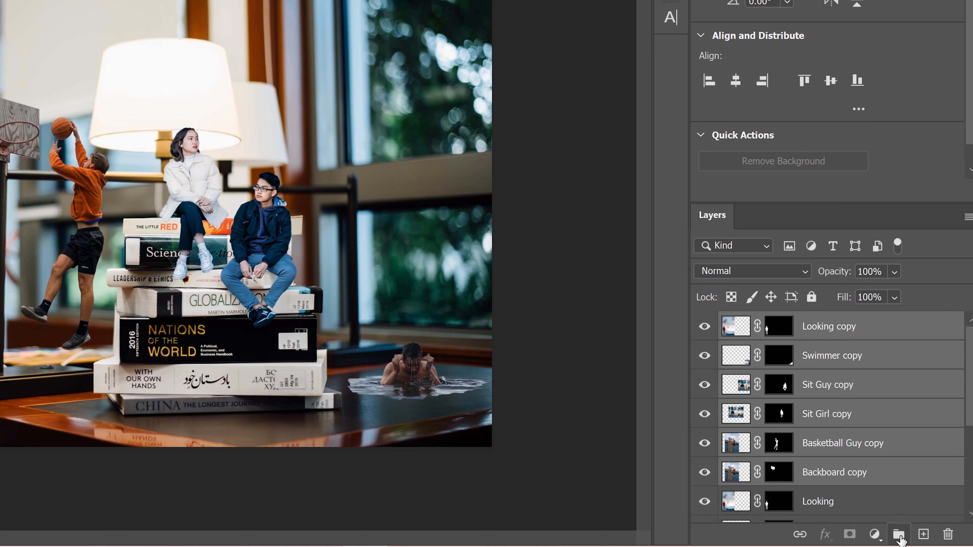
left_click(899, 537)
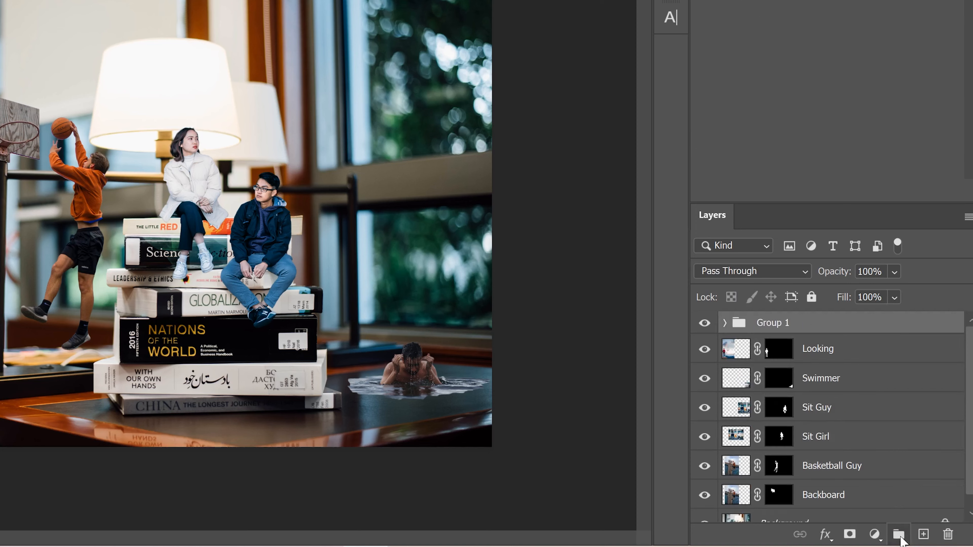
Unlock the Background layer and move Group 1 beneath it at the bottom of the layer stack.
left_click(725, 323)
left_click(724, 323)
left_click_drag(739, 325, 778, 513)
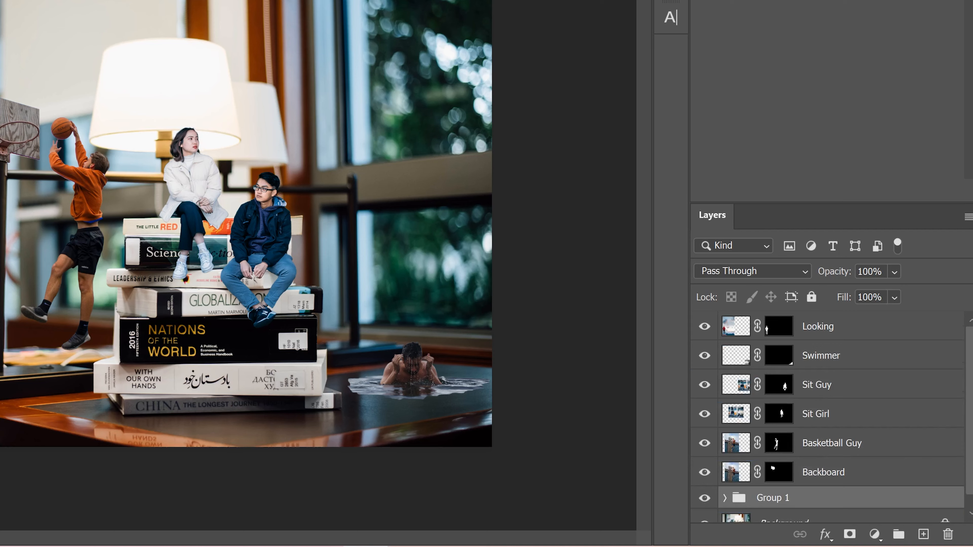
left_click_drag(970, 435, 969, 449)
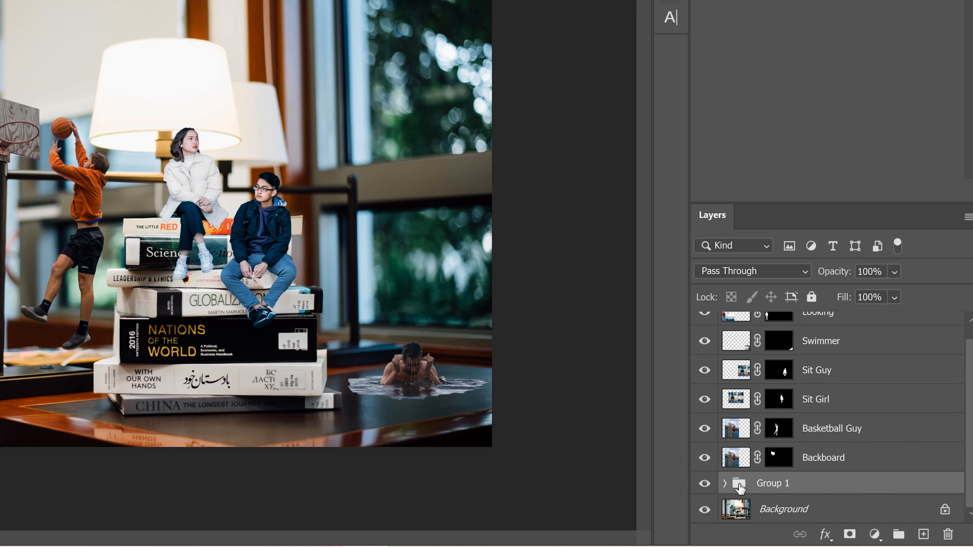
left_click_drag(743, 484, 756, 515)
left_click(945, 509)
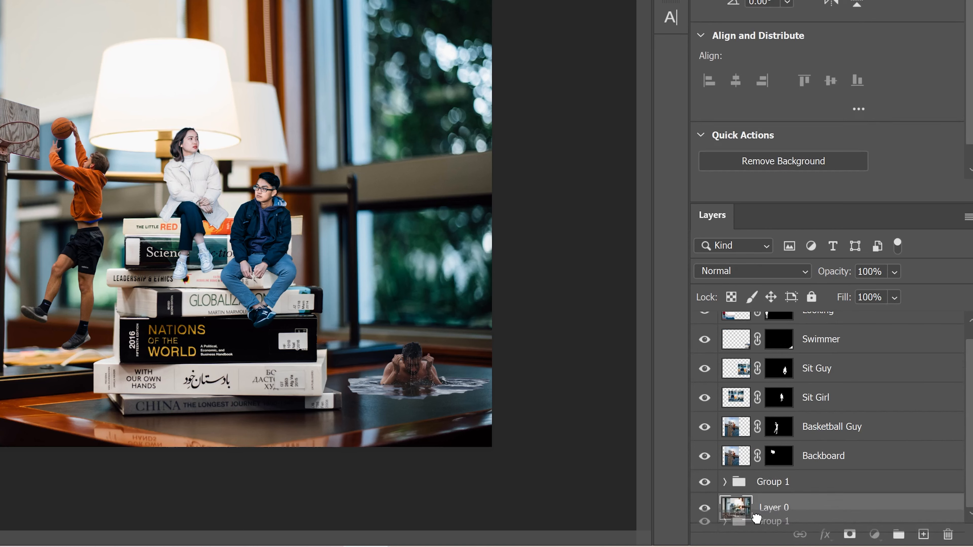
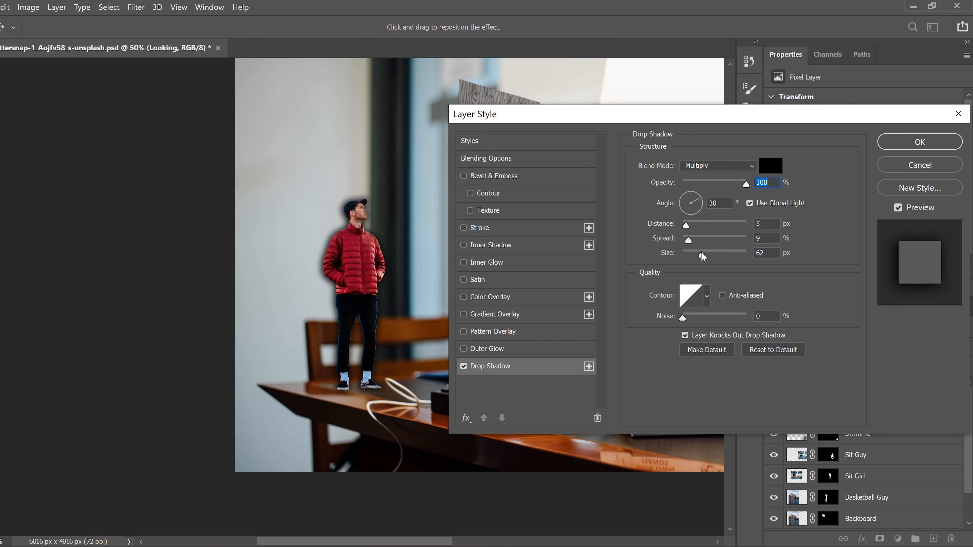
Give the Looking layer a drop shadow with 19% spread and 59 px size, and split the shadow onto its own layer.
mouse_move(702, 254)
left_mouse_down()
mouse_move(696, 239)
mouse_move(702, 256)
left_mouse_up()
left_click(695, 241)
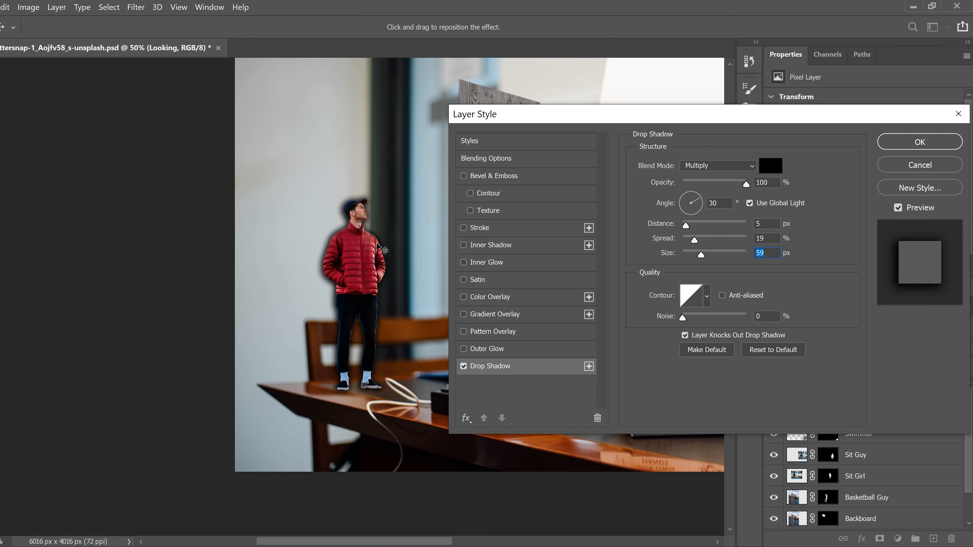
left_click(911, 140)
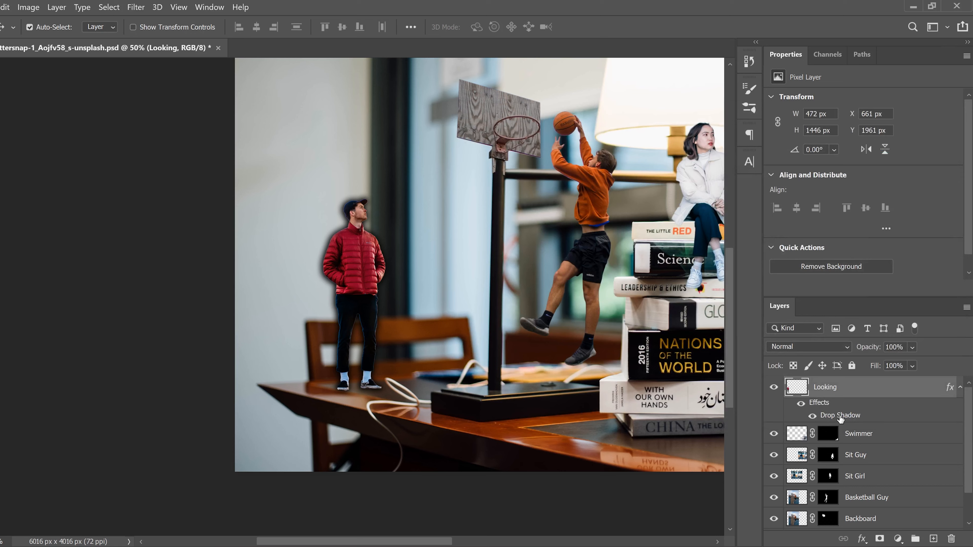
right_click(839, 418)
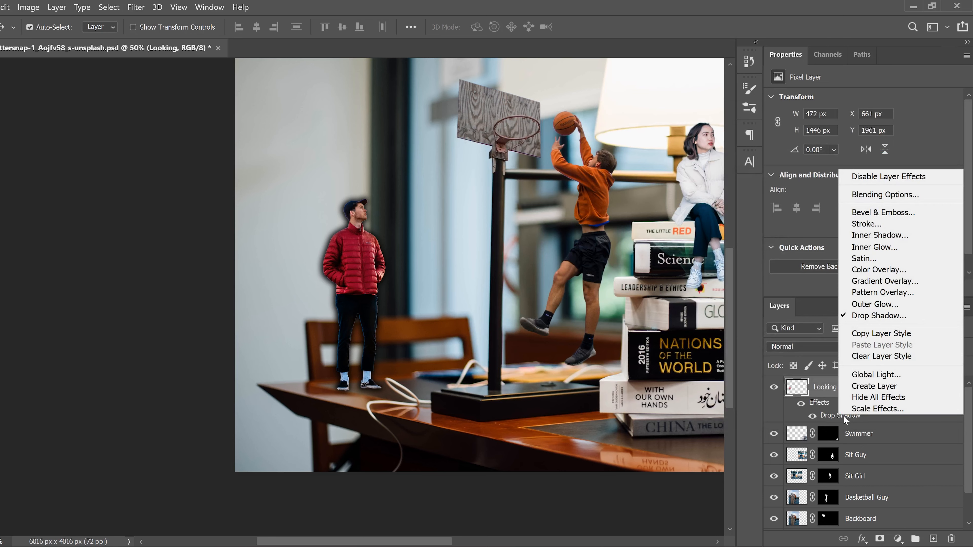
left_click(879, 393)
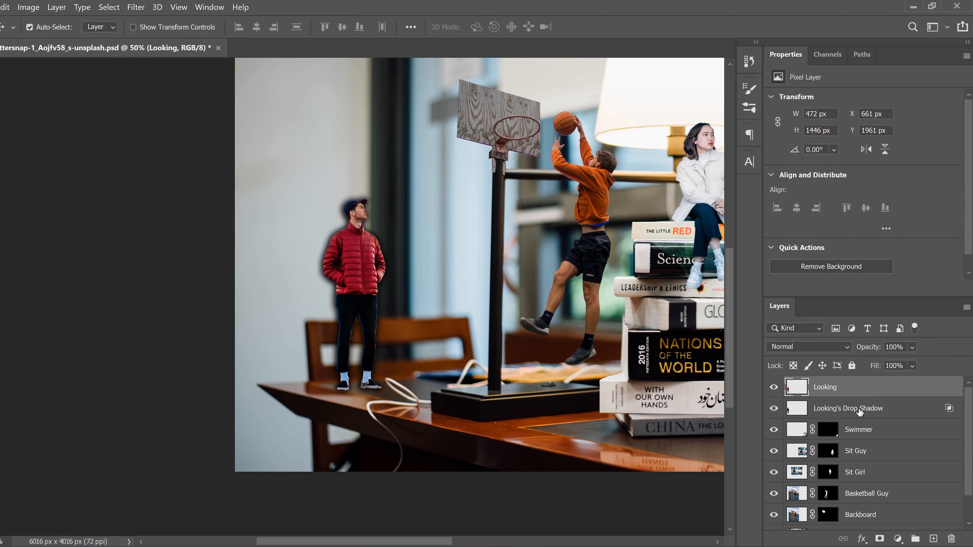
Flip and flatten the Looking's Drop Shadow layer to a height of -5.41% beneath the man's feet.
left_click(797, 409)
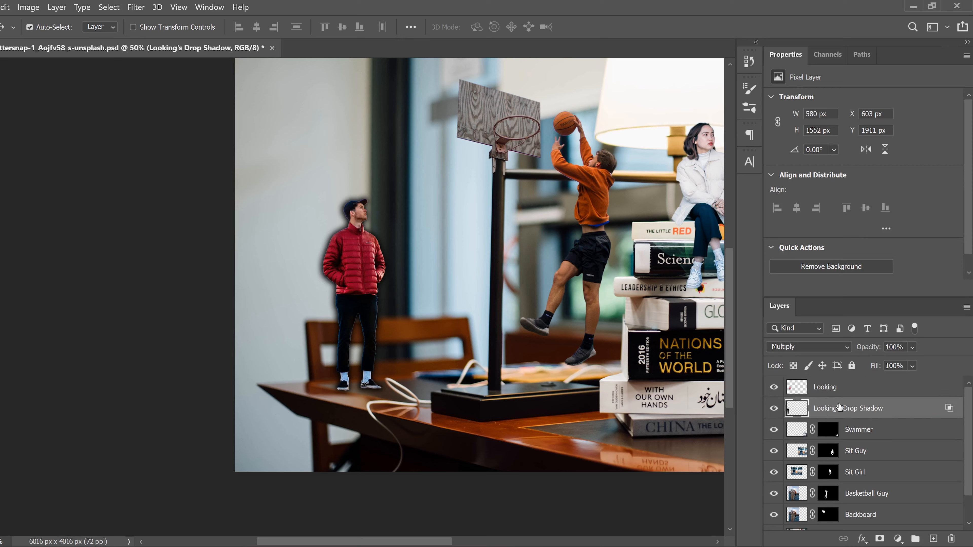
key("ctrl+t")
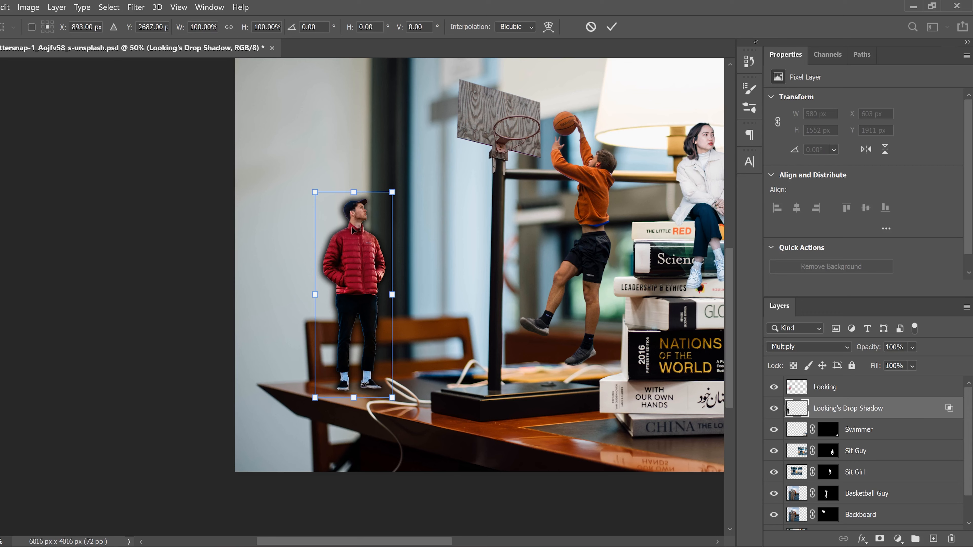
left_click_drag(354, 190, 365, 406)
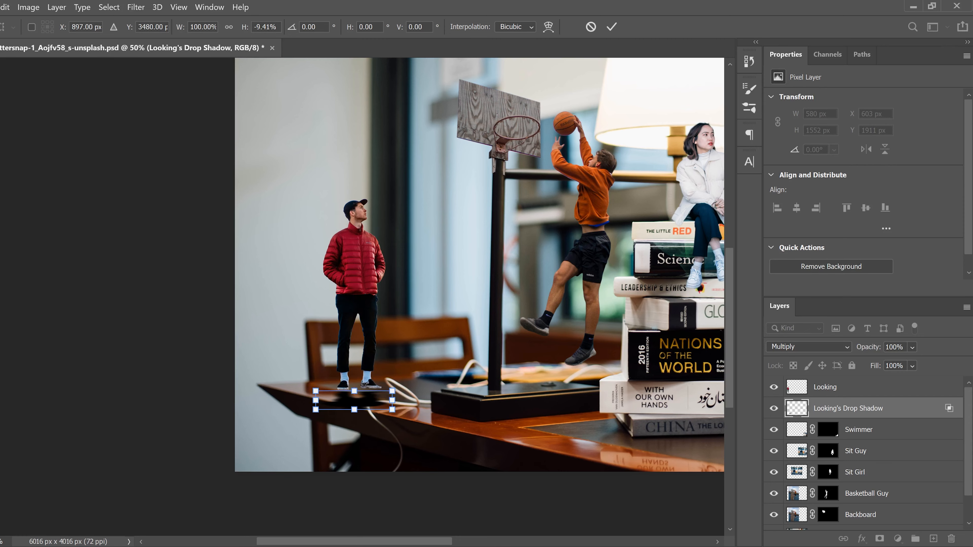
scroll(456, 318, "right", 5)
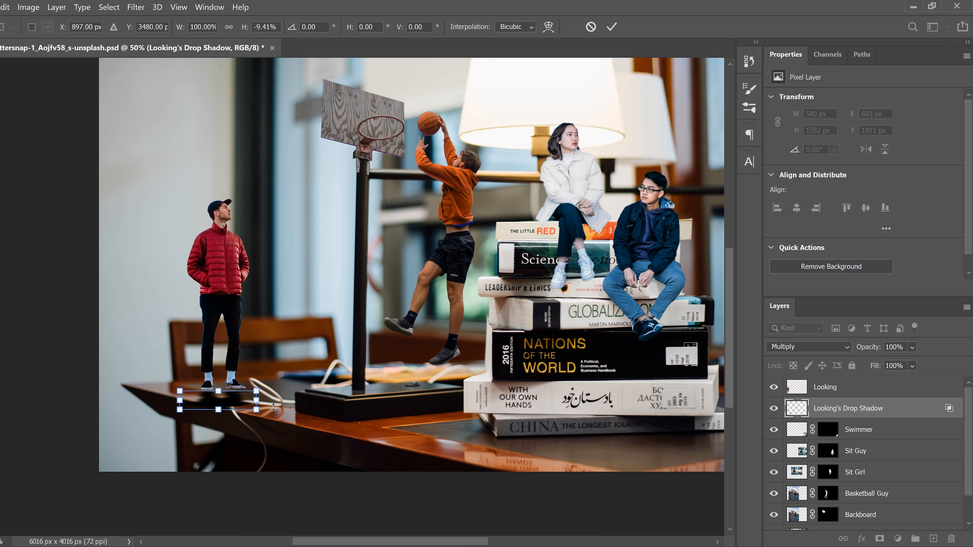
left_click_drag(218, 411, 221, 400)
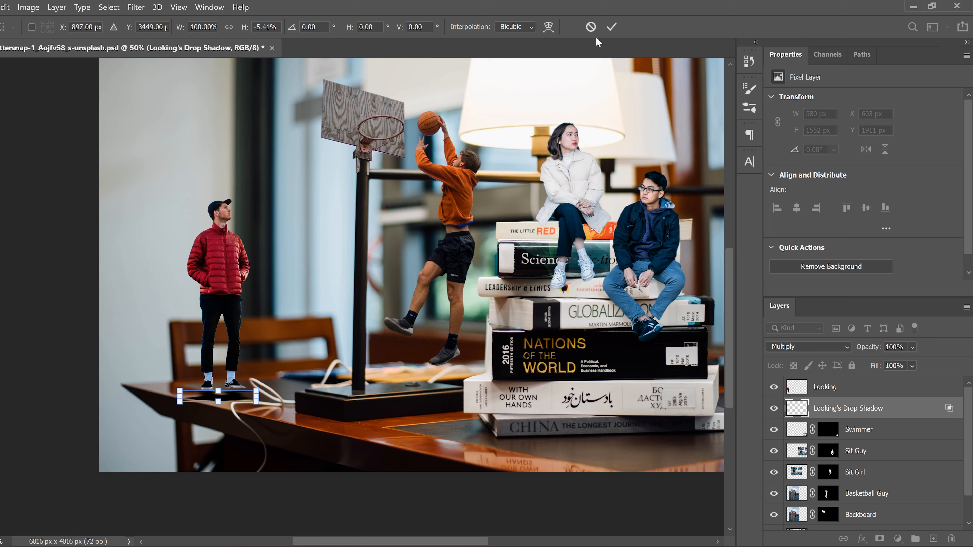
left_click(612, 26)
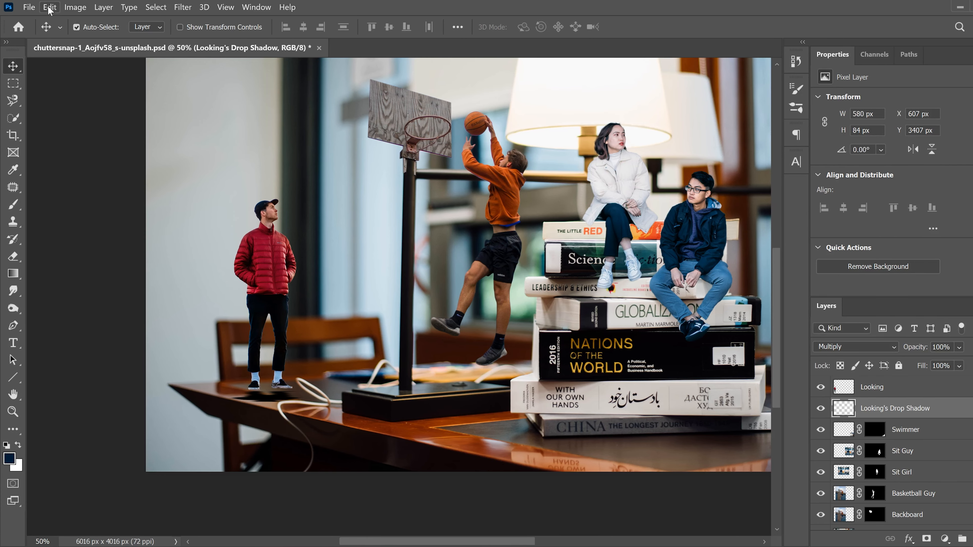
Skew the flattened shadow horizontally by -71.97° so it slants away from the man along the desk.
left_click(3, 7)
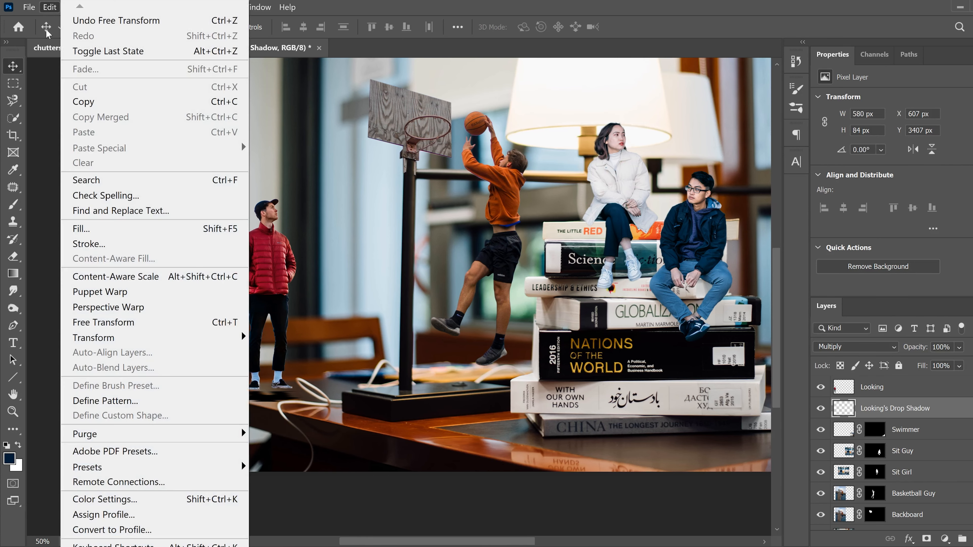
mouse_move(230, 337)
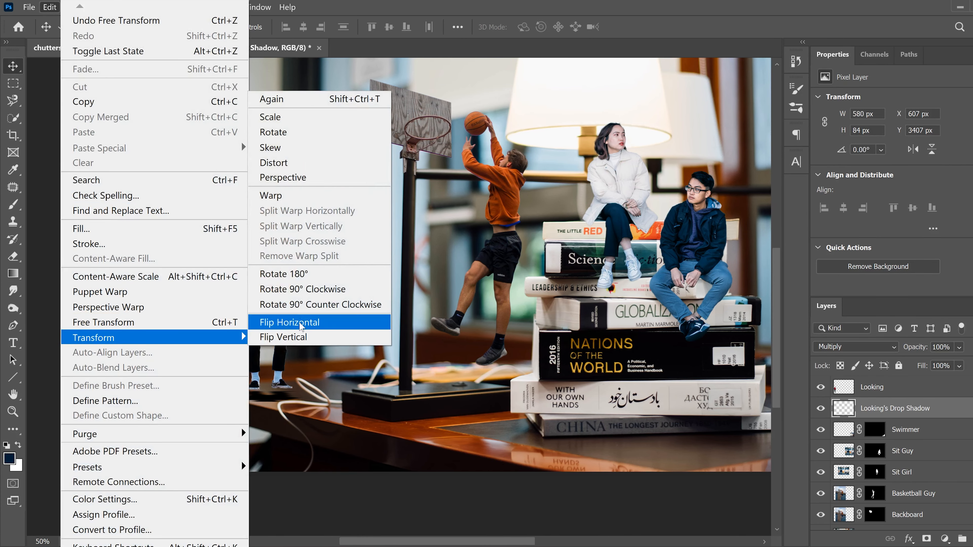
left_click(278, 148)
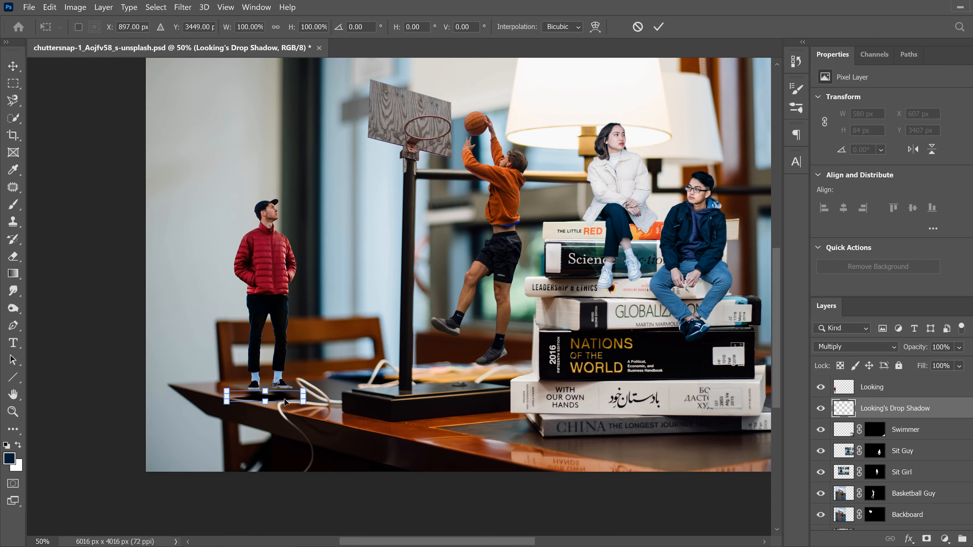
left_click_drag(284, 406, 247, 405)
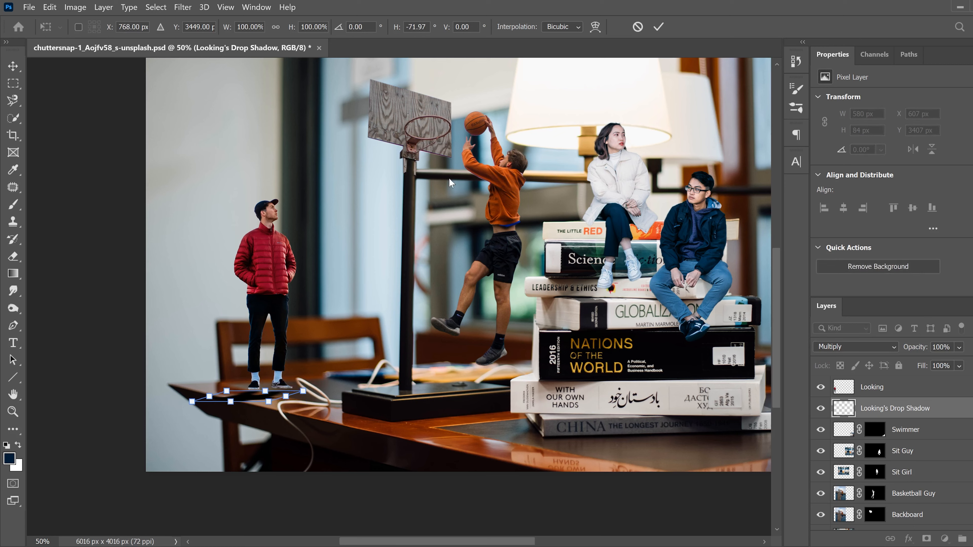
left_click(659, 27)
Nudge the skewed shadow upward so that it meets the soles of the man's shoes.
key("Up")
key("Up")
key("Up")
key("Up")
key("Up")
key("Up")
key("Up")
key("Up")
key("Up")
key("Up")
key("Up")
key("Up")
key("Up")
key("Up")
key("Up")
key("Up")
key("Up")
key("Up")
key("Up")
key("Up")
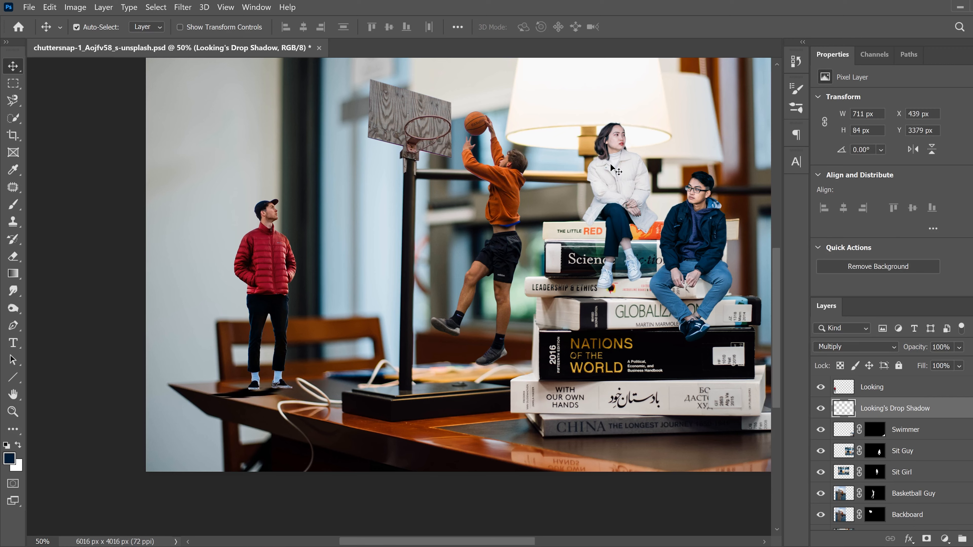
key("Down")
key("Down")
Apply a 22.2 px Gaussian Blur to the man's shadow and set its layer opacity to 80%.
left_click(183, 7)
mouse_move(220, 165)
left_click(408, 228)
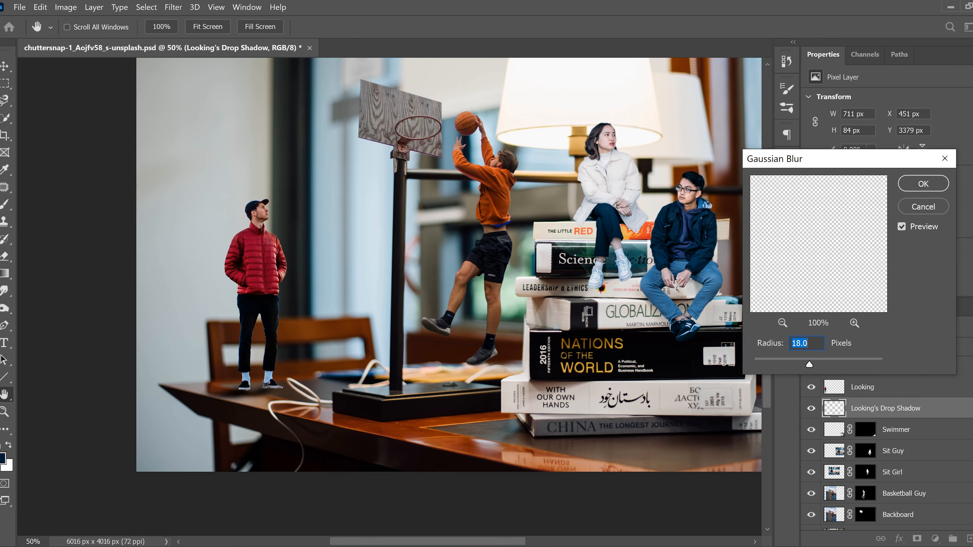
left_click_drag(765, 366, 773, 364)
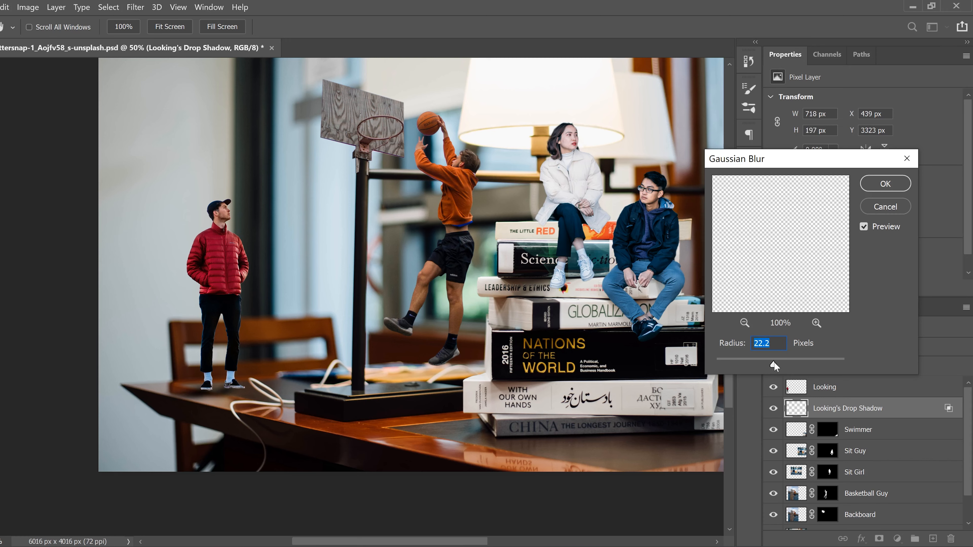
left_click(885, 185)
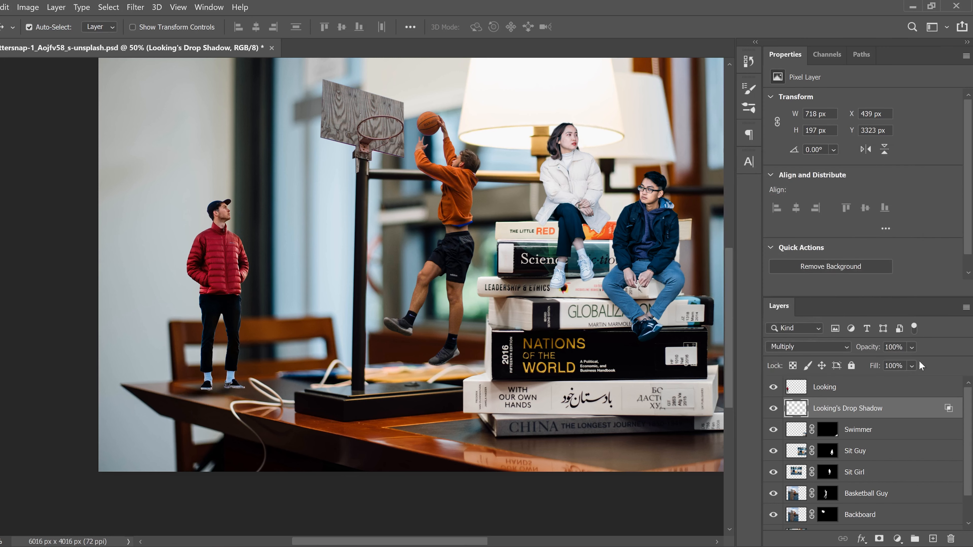
left_click(911, 348)
left_click_drag(955, 362, 942, 362)
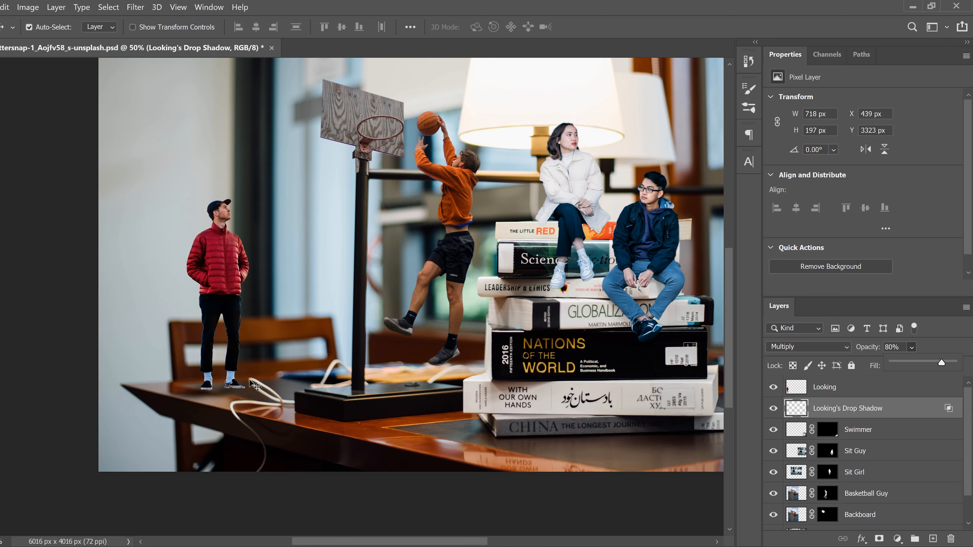
Sample the dark brown 140c09 from the desk's edge as the foreground color.
key("ctrl+plus")
key("ctrl+plus")
key("ctrl+plus")
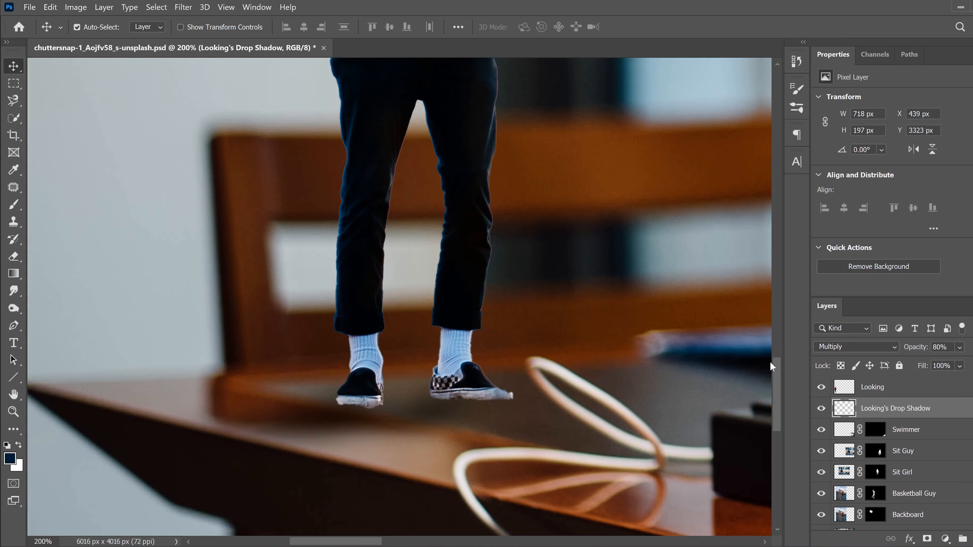
scroll(771, 364, "down", 1)
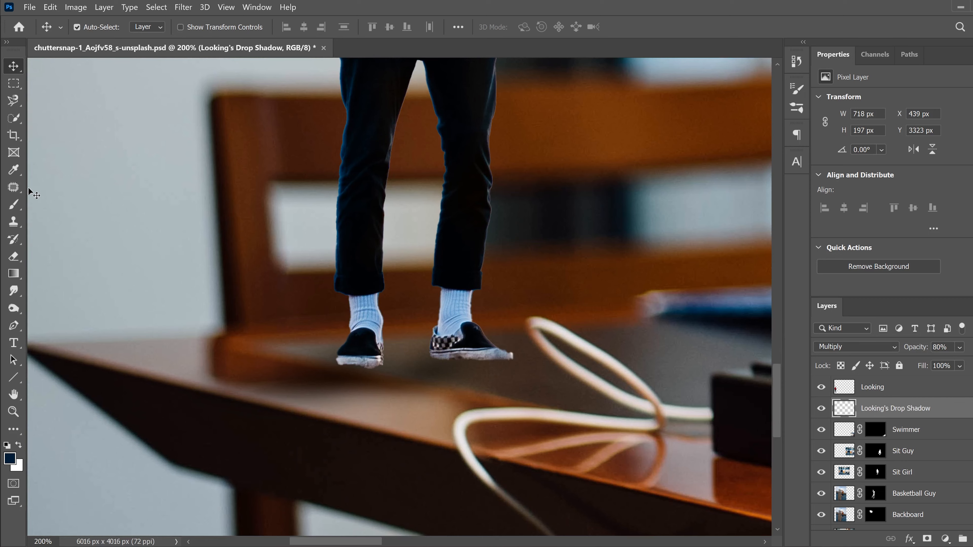
left_click(13, 204)
left_click(10, 460)
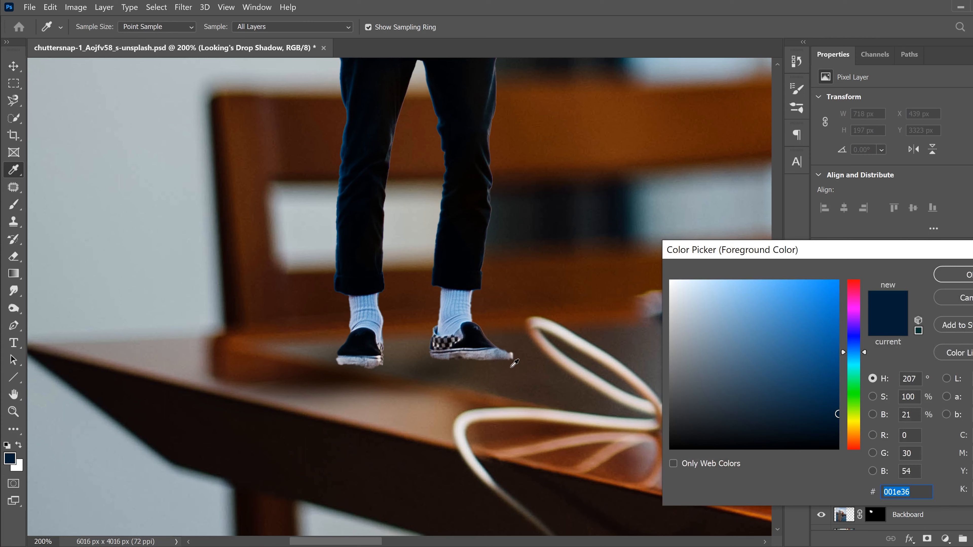
left_click(287, 425)
left_click_drag(708, 394, 514, 484)
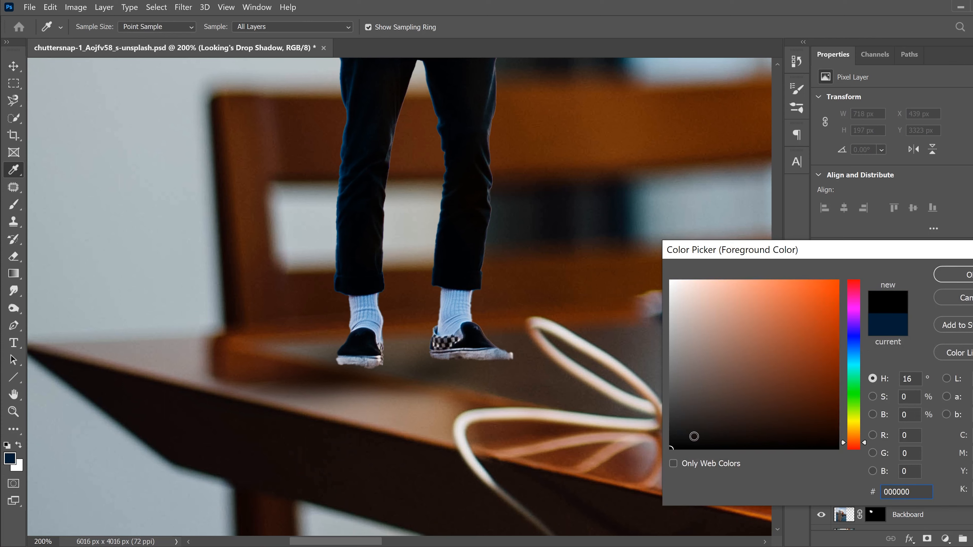
left_click(279, 438)
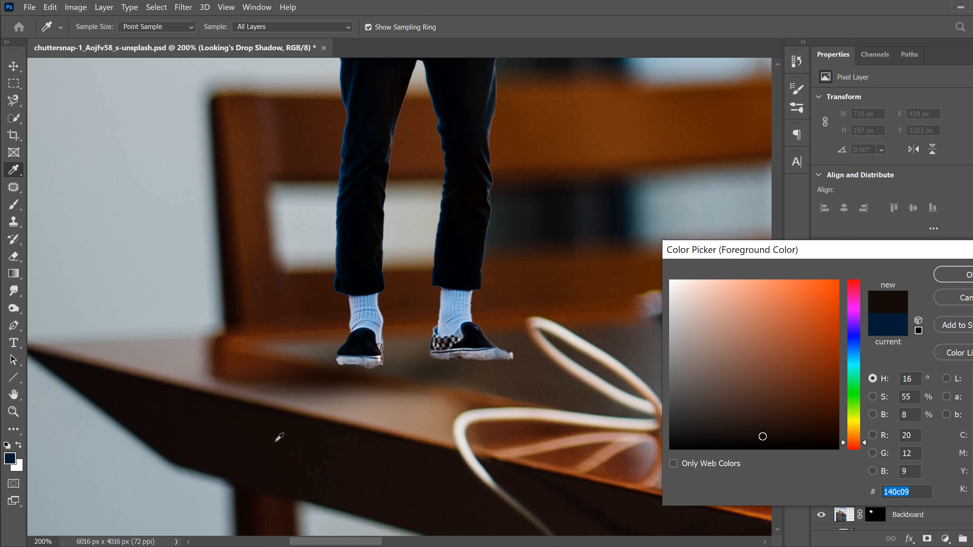
left_click(966, 275)
Paint a contact shadow around the man's shoe nearest the desk corner with a 66 px brush at 26% hardness.
key("b")
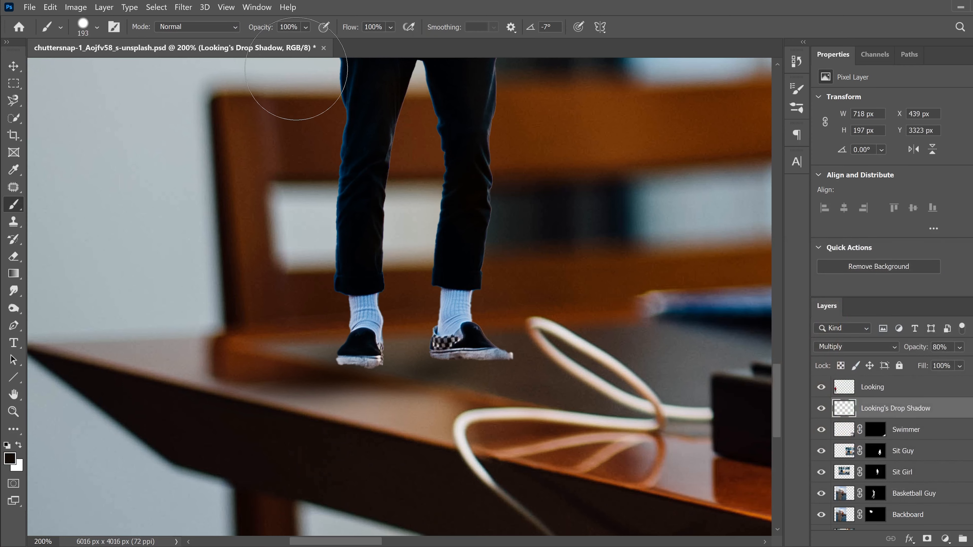
left_click(98, 27)
type("50")
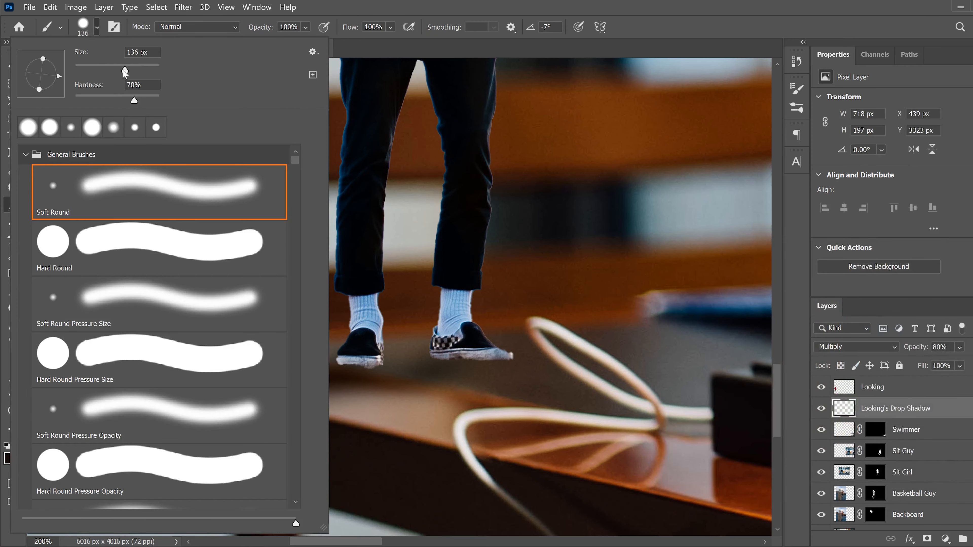
type("66")
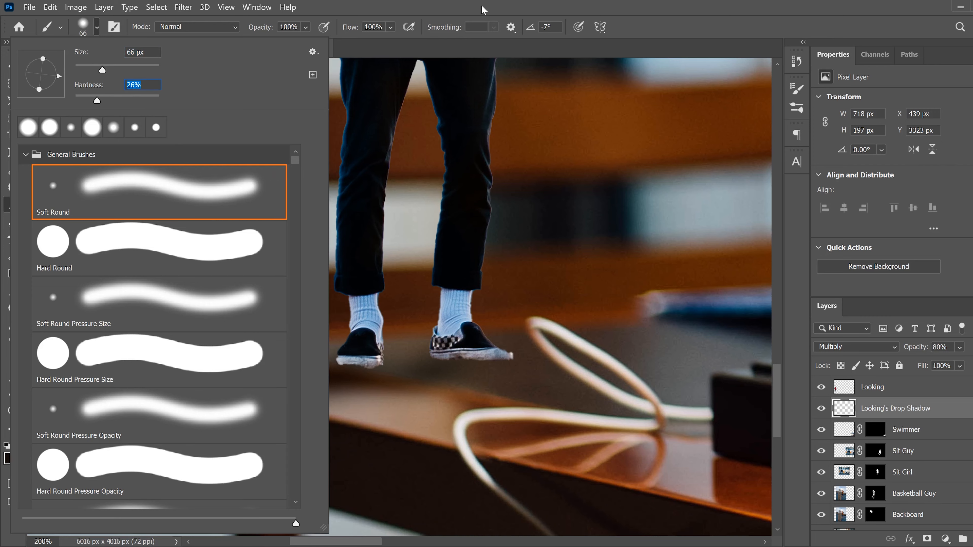
key("Return")
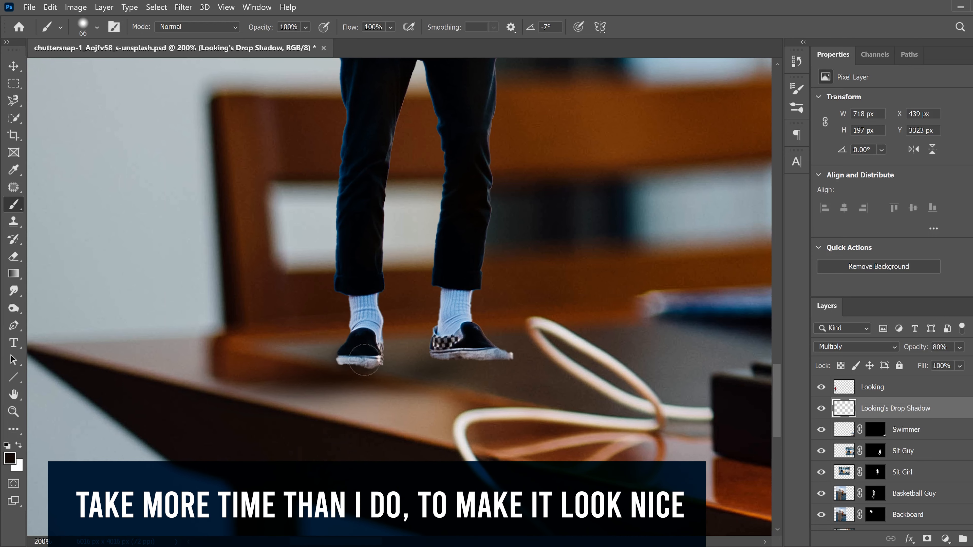
left_click_drag(368, 356, 368, 348)
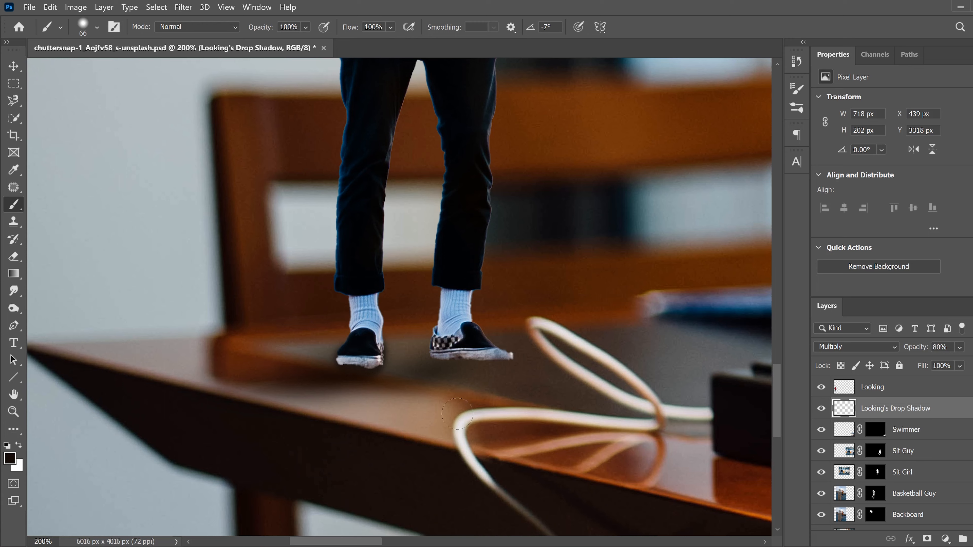
Paint a contact shadow under the man's shoe nearest the cable and erase the excess above and between both shoes with a 56 px eraser.
left_click_drag(446, 353, 511, 359)
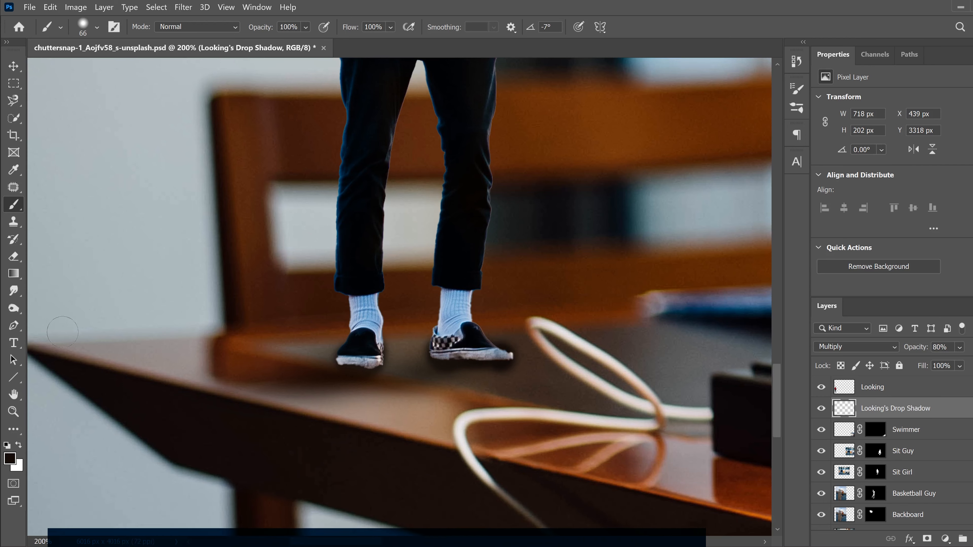
left_click(14, 256)
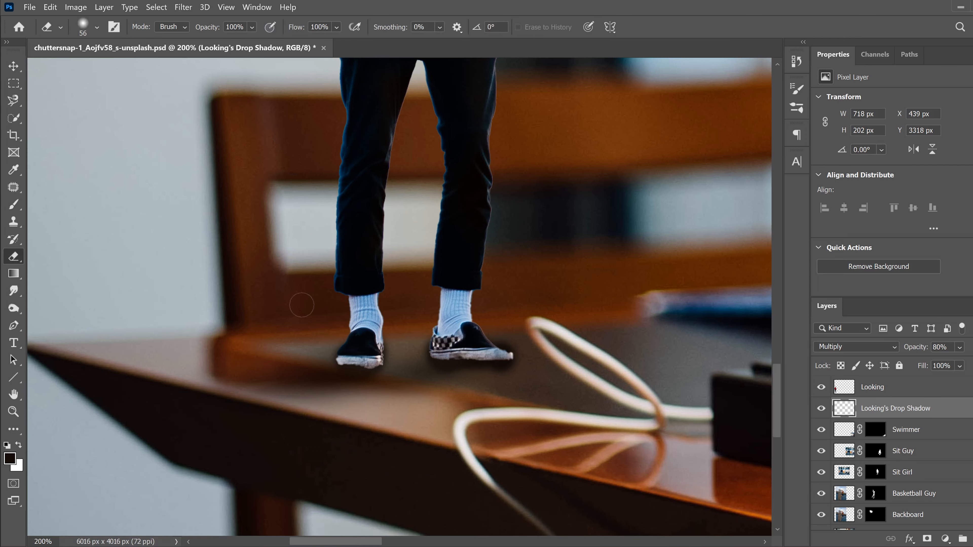
mouse_move(333, 337)
left_mouse_down()
mouse_move(325, 344)
mouse_move(394, 340)
mouse_move(387, 323)
left_mouse_up()
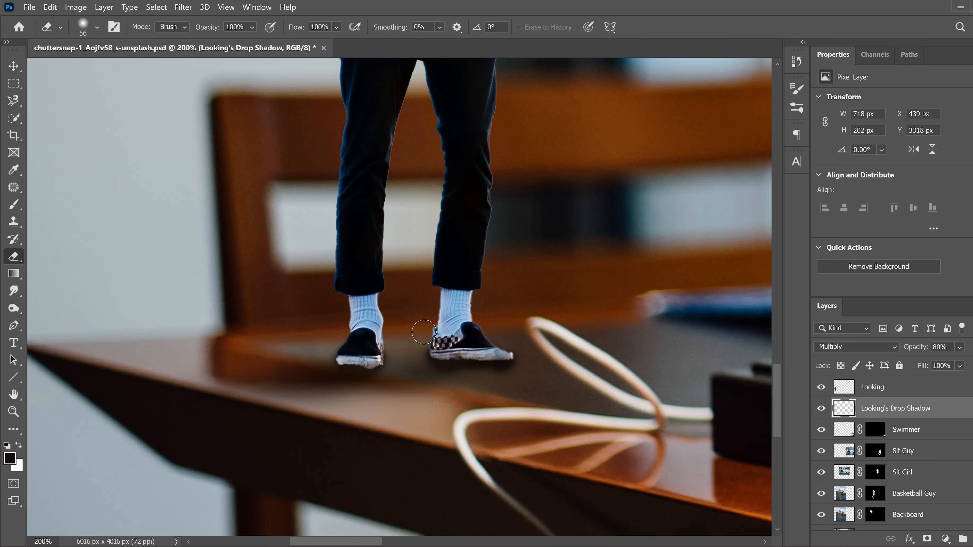
left_click_drag(419, 337, 411, 361)
Fine-tune the height of the man's drop shadow layer by nudging it slightly upward beneath his feet.
key("ctrl+minus")
key("ctrl+minus")
key("ctrl+minus")
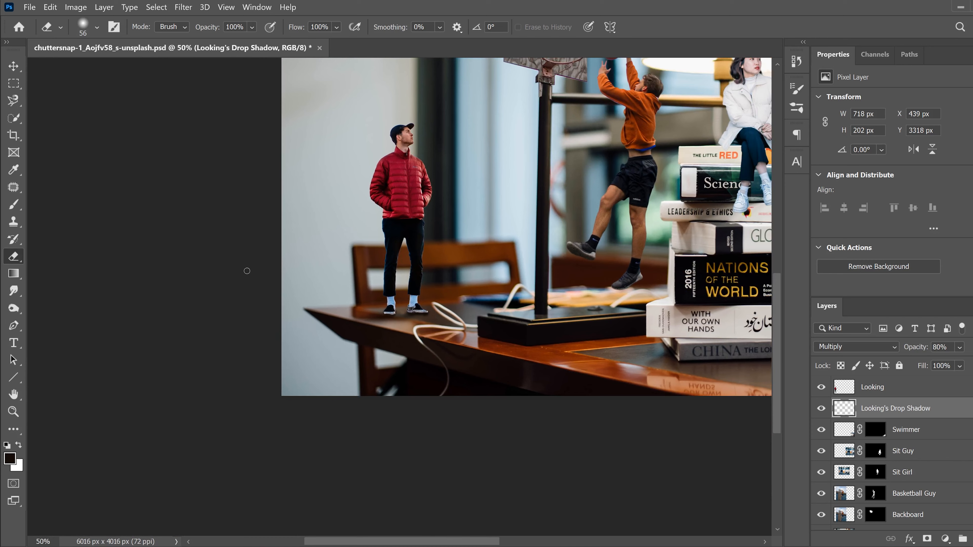
left_click(13, 66)
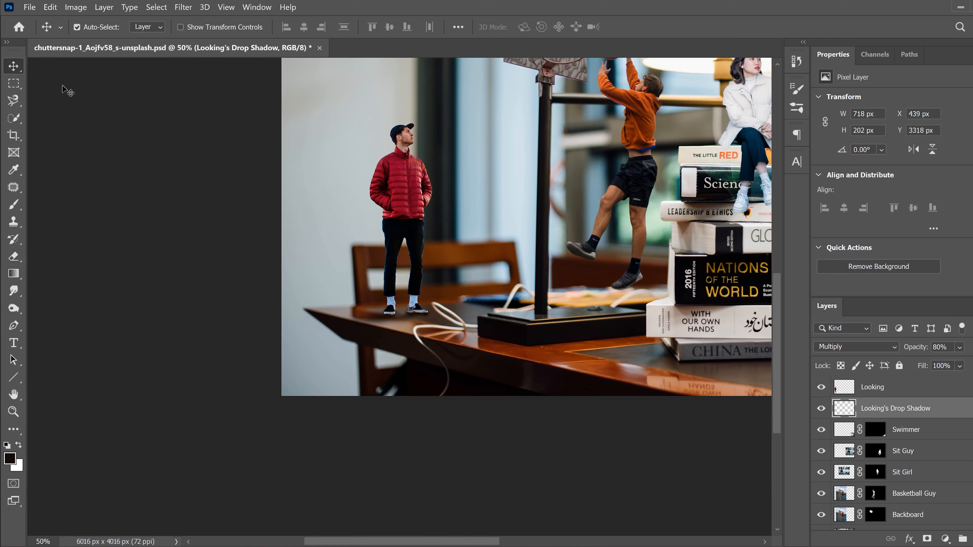
key("Up")
key("Up")
key("Up")
key("Up")
key("Up")
key("Up")
key("Up")
key("Up")
key("Down")
key("Down")
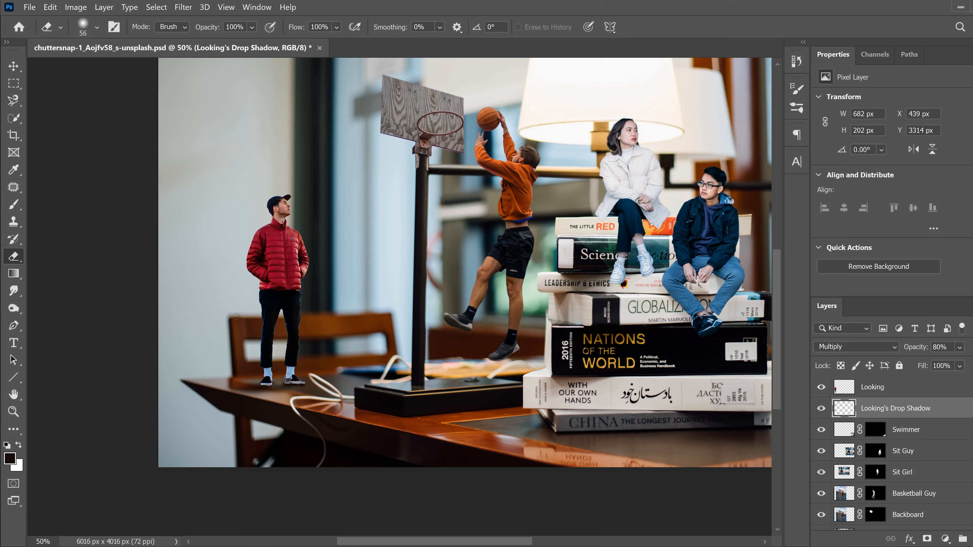
Burn the man's shoes and the jacket side facing away from the lamp on the Looking layer.
left_click(846, 389)
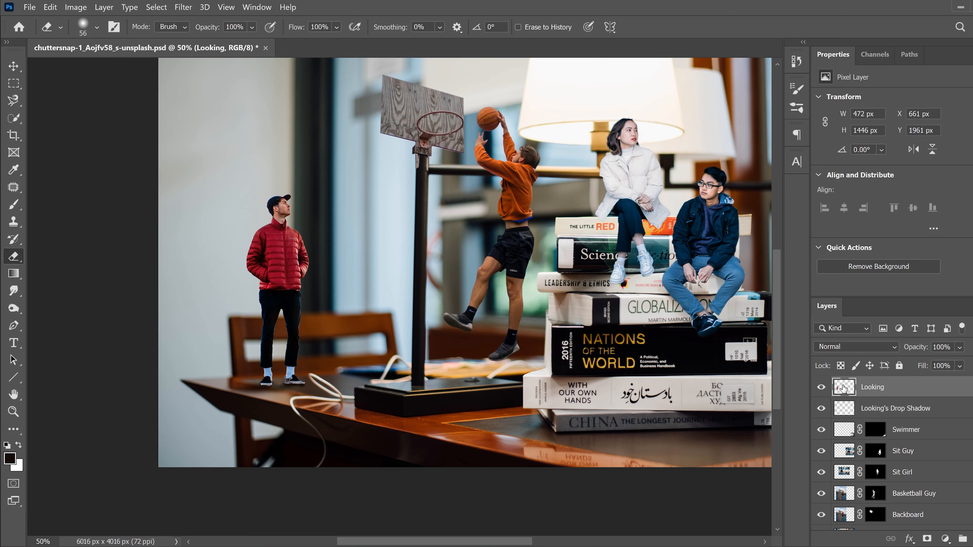
left_click(14, 309)
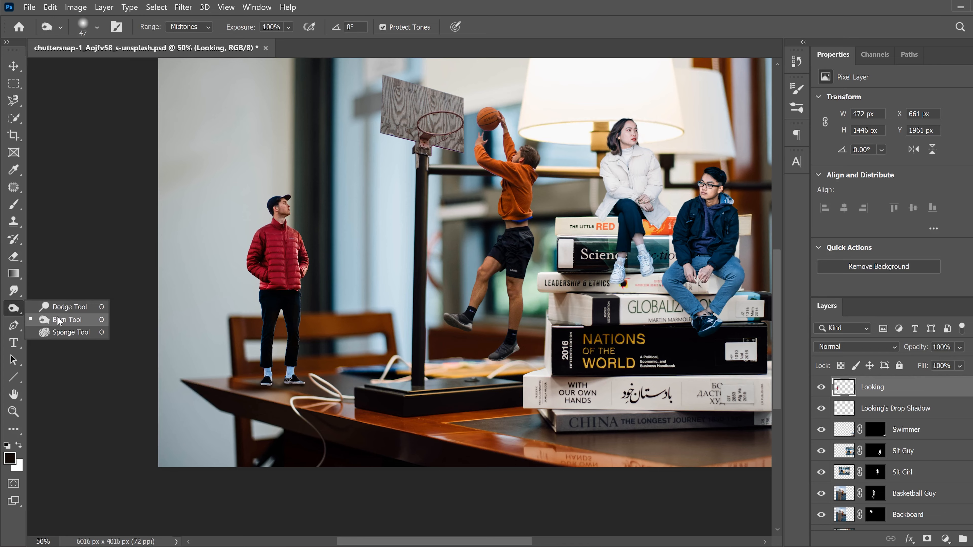
left_click(53, 307)
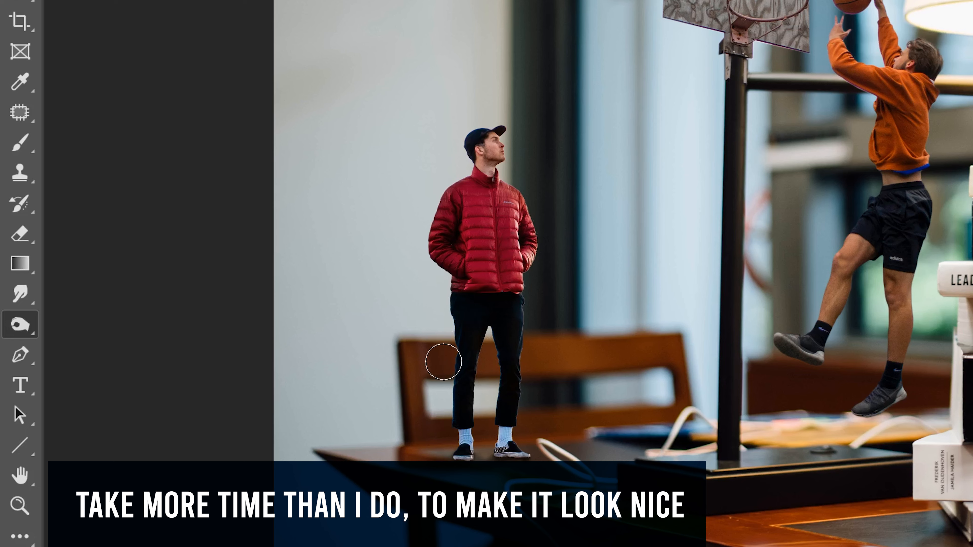
left_click(460, 457)
mouse_move(460, 457)
left_mouse_down()
mouse_move(450, 422)
mouse_move(450, 433)
mouse_move(419, 457)
mouse_move(445, 423)
mouse_move(449, 454)
left_mouse_up()
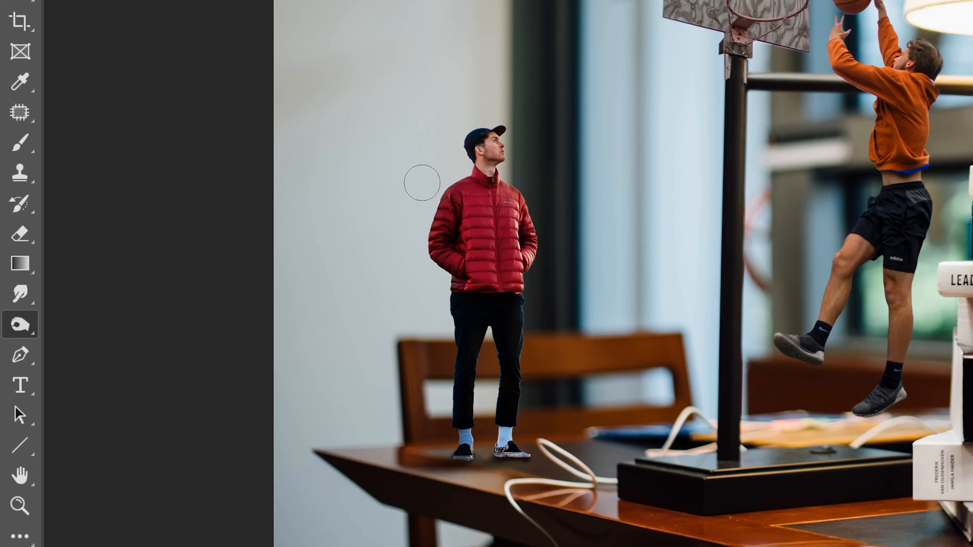
mouse_move(460, 163)
left_mouse_down()
mouse_move(455, 137)
mouse_move(443, 150)
mouse_move(462, 131)
mouse_move(455, 205)
left_mouse_up()
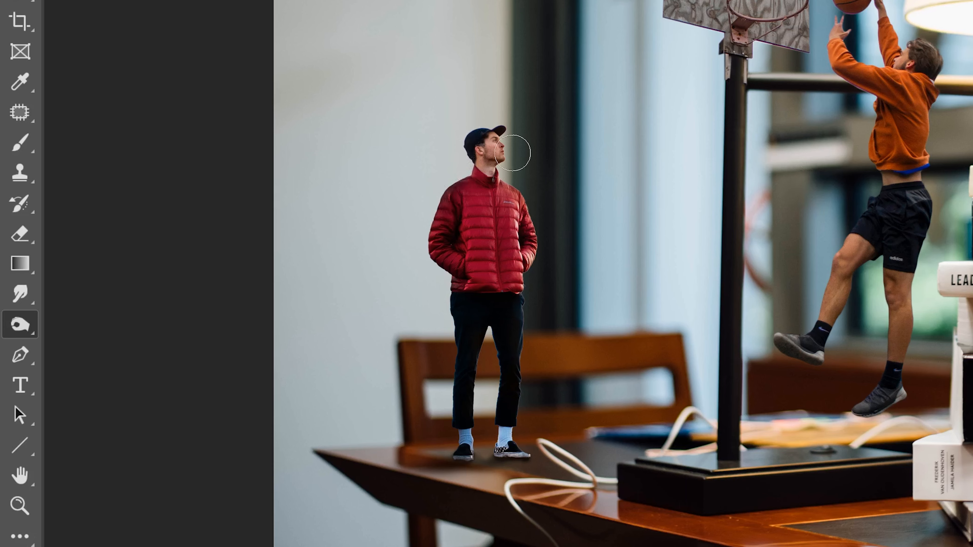
Dodge the lamp-facing side of the man's jacket and trousers, using the Midtones range at 54% exposure.
right_click(20, 331)
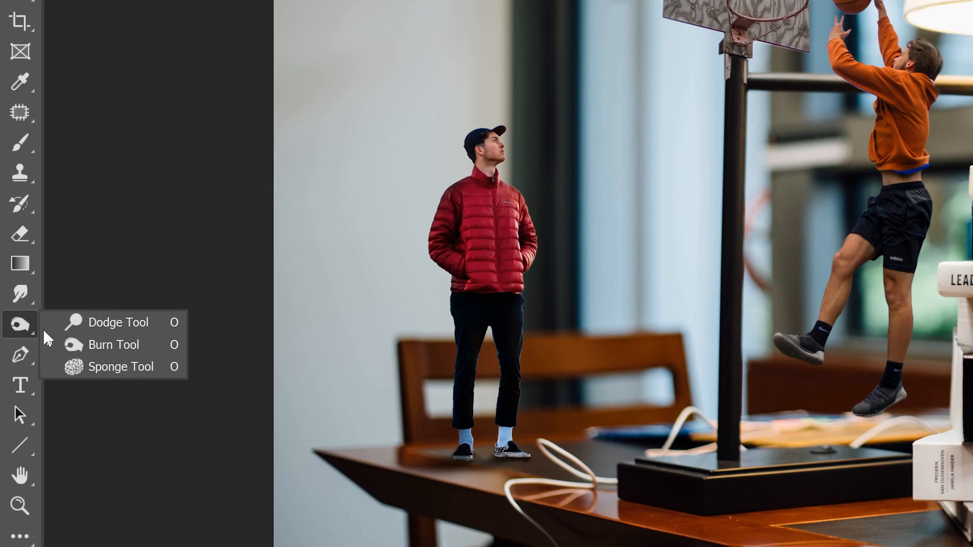
left_click(108, 329)
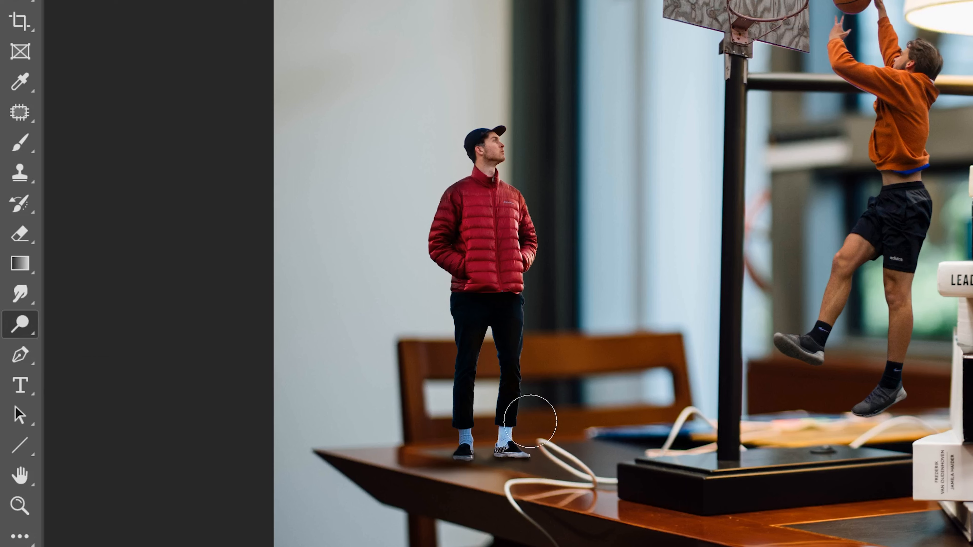
left_click_drag(526, 189, 534, 308)
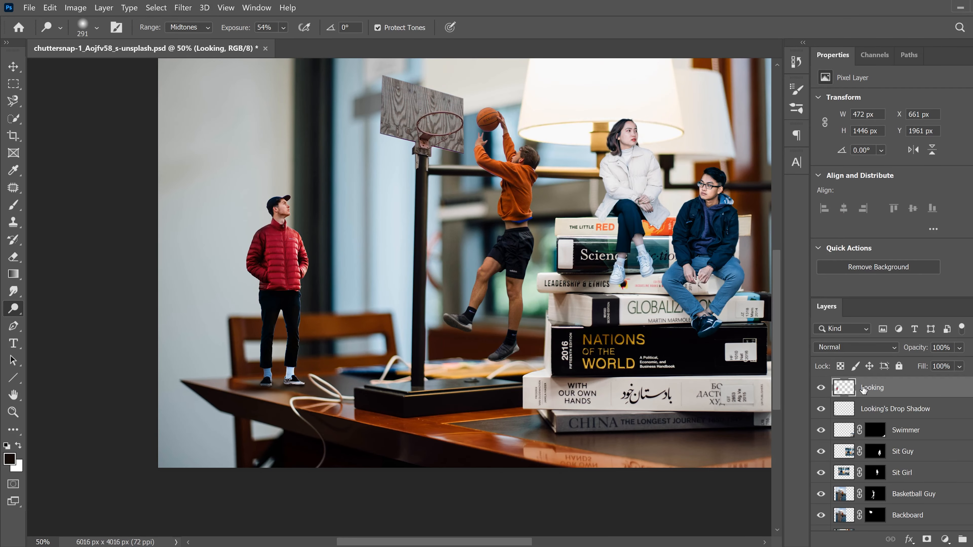
Apply a slight Gaussian Blur to the Looking layer so that the man matches the soft desk corner.
left_click(183, 7)
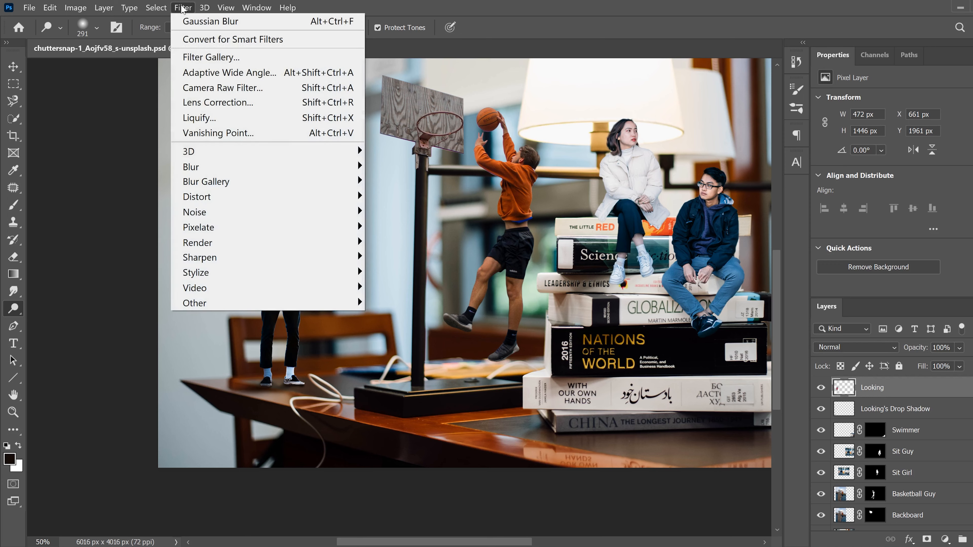
mouse_move(203, 169)
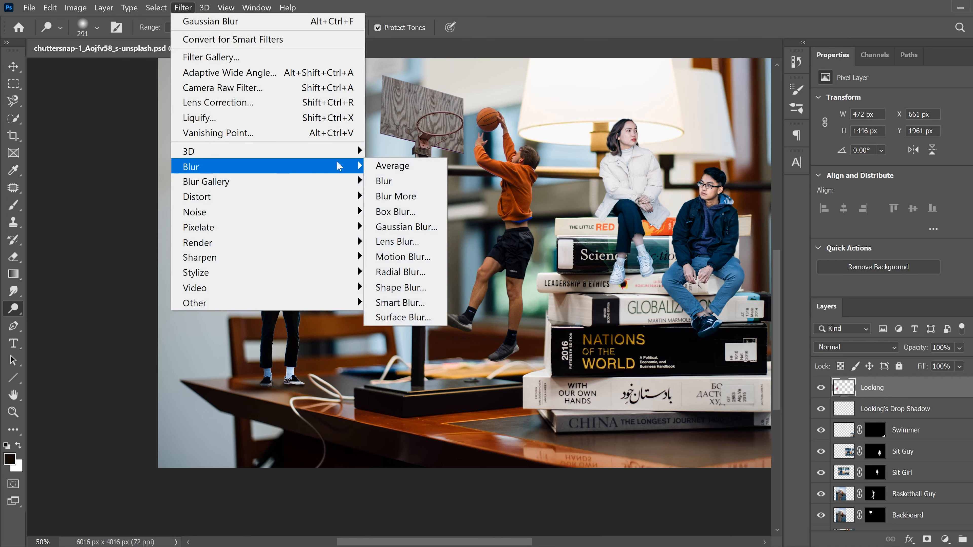
left_click(399, 226)
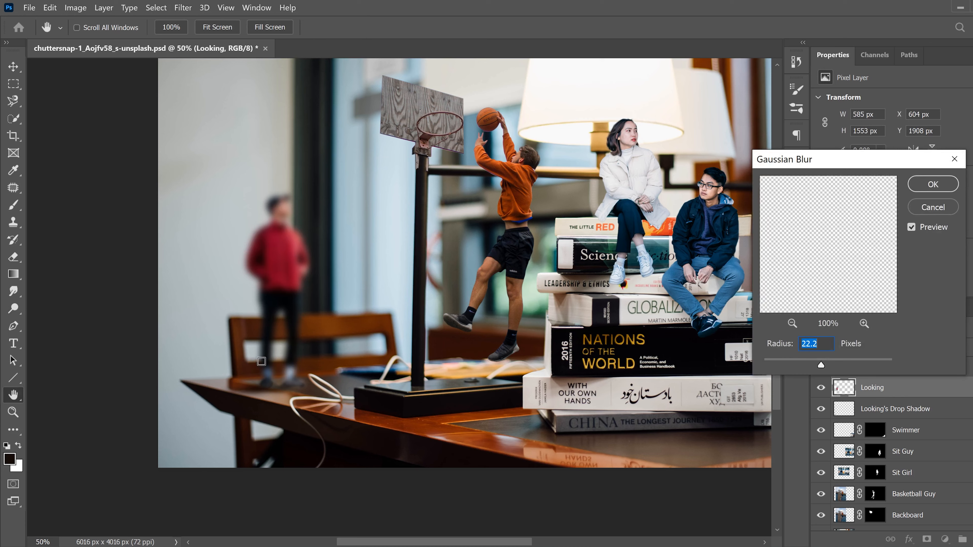
left_click(791, 363)
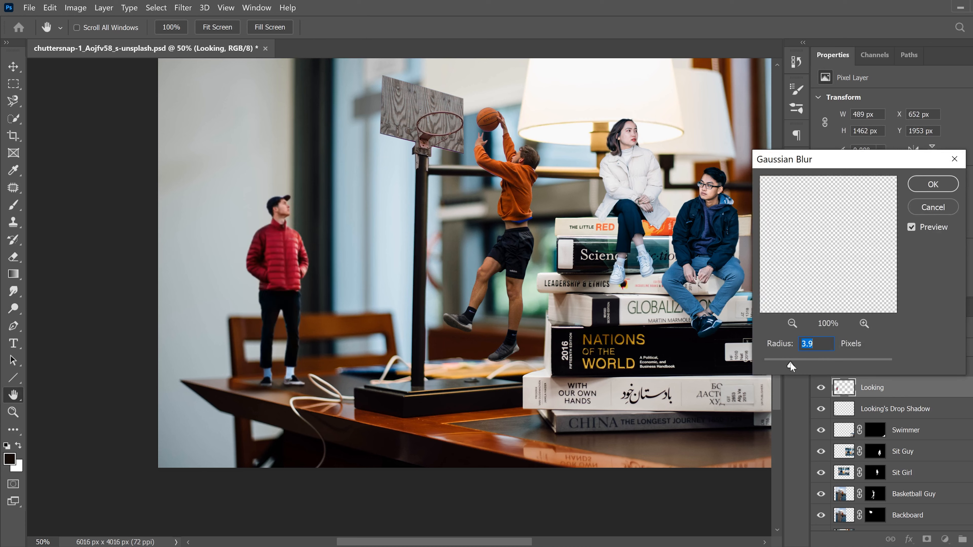
left_click_drag(790, 363, 786, 363)
left_click_drag(785, 364, 785, 364)
left_click_drag(783, 364, 786, 363)
left_click(932, 185)
key("o")
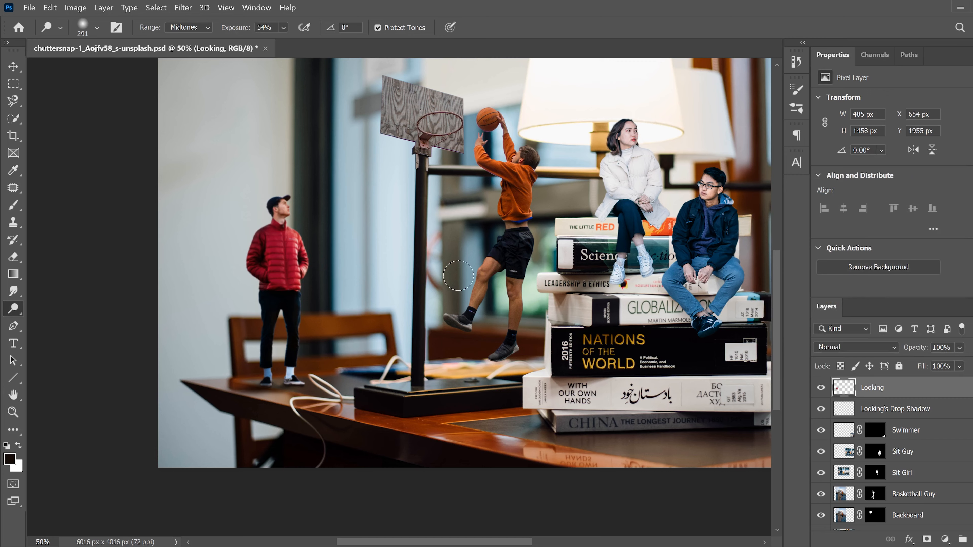
Select the basketball player's layer and apply its layer mask.
key("ctrl+minus")
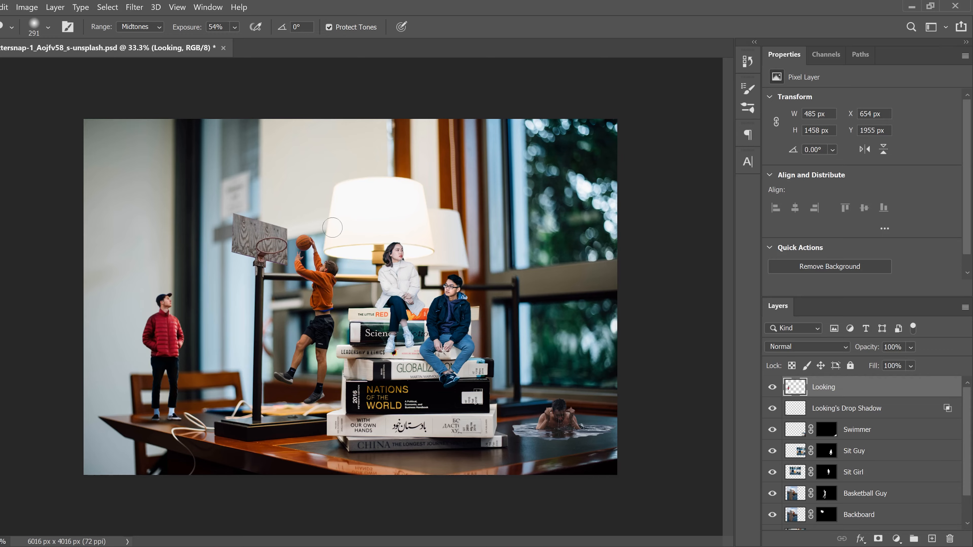
key("ctrl+plus")
key("ctrl+plus")
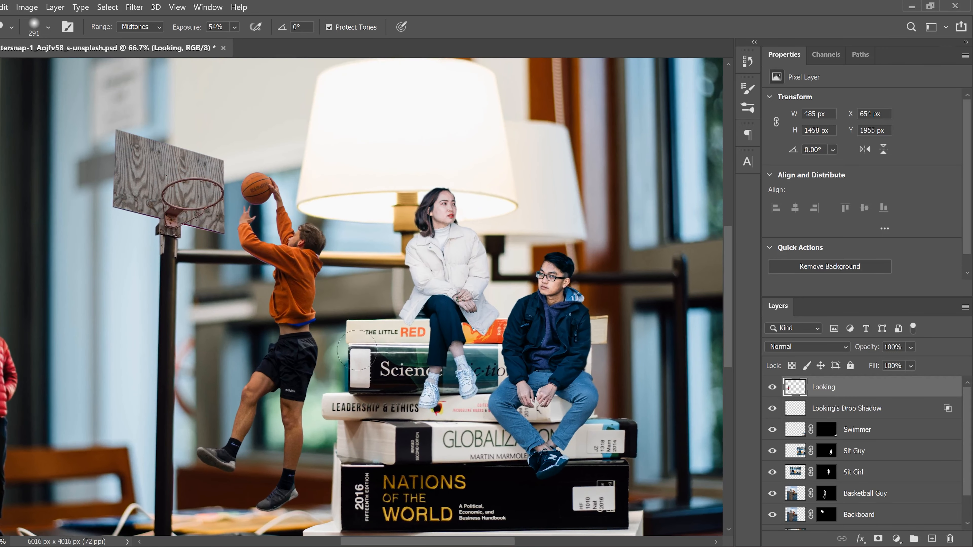
scroll(729, 247, "down", 3)
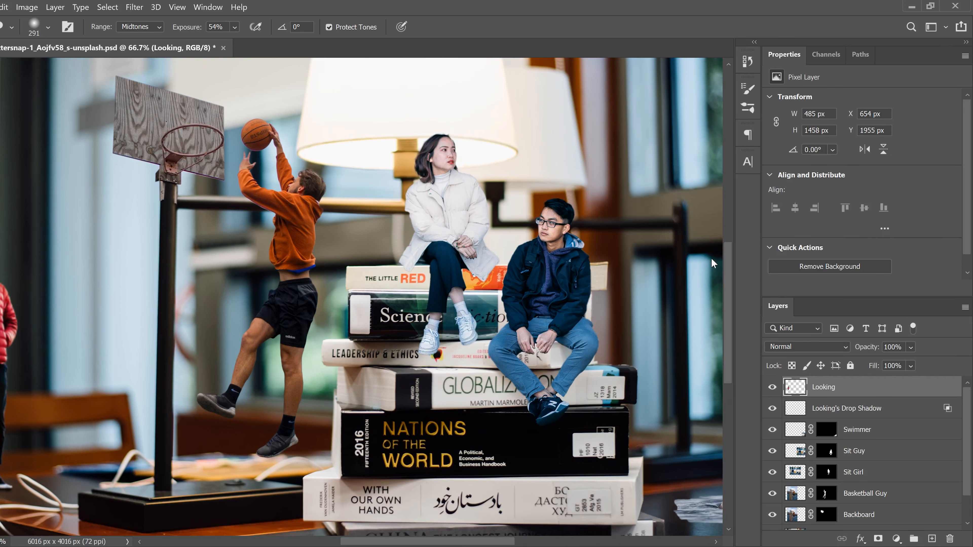
left_click_drag(371, 542, 344, 541)
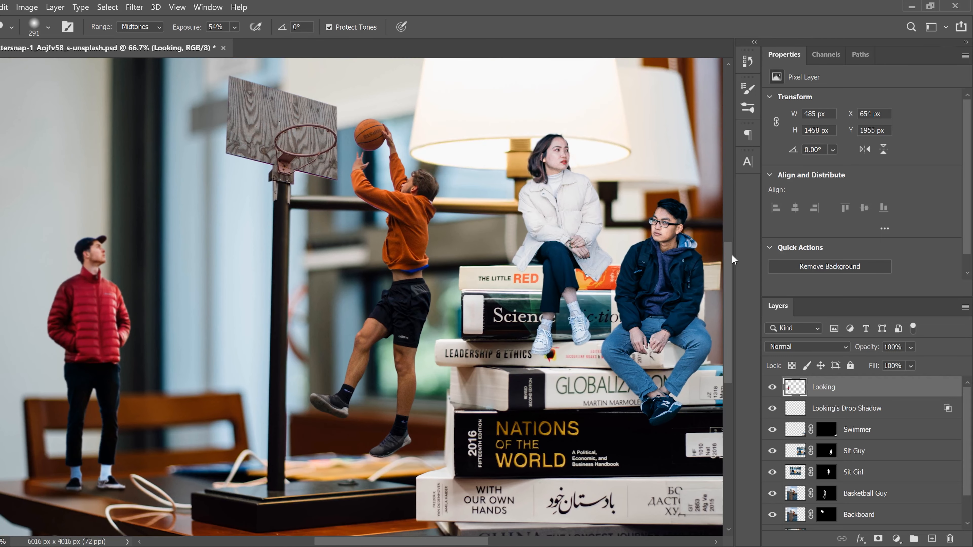
scroll(730, 289, "up", 1)
left_click_drag(373, 544, 379, 544)
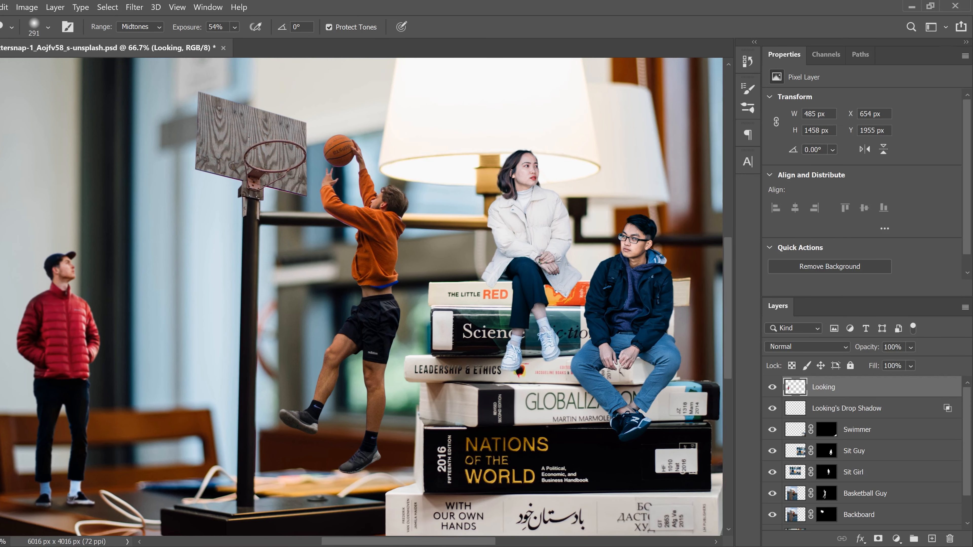
key("v")
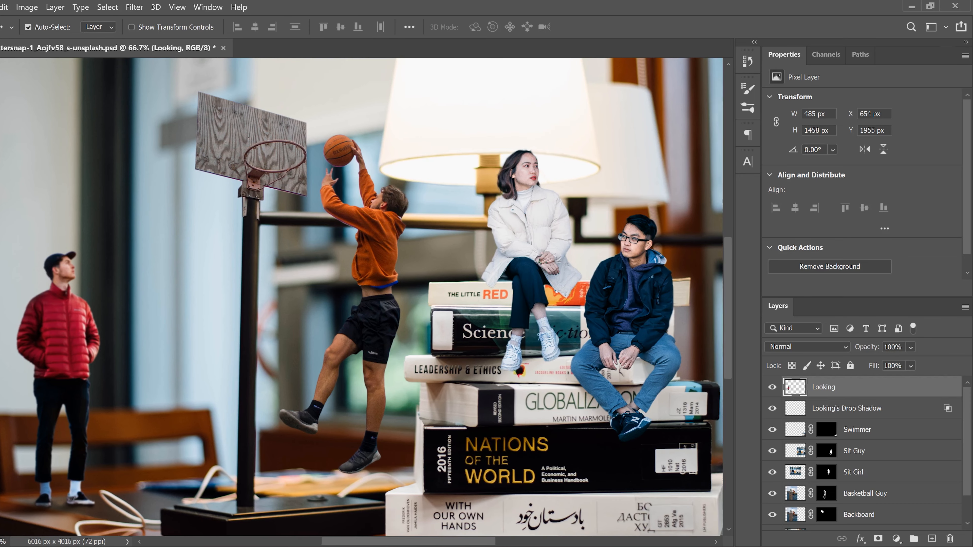
left_click(374, 239)
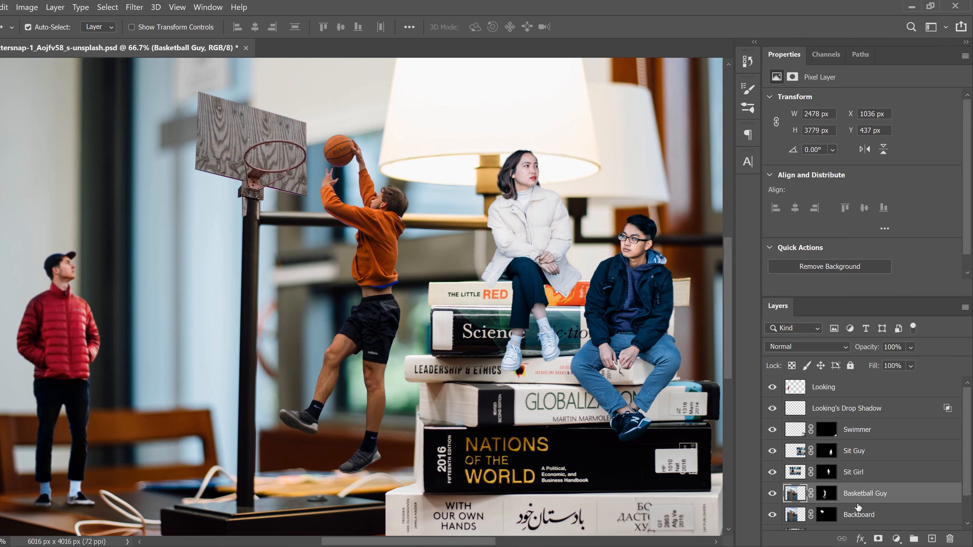
right_click(825, 495)
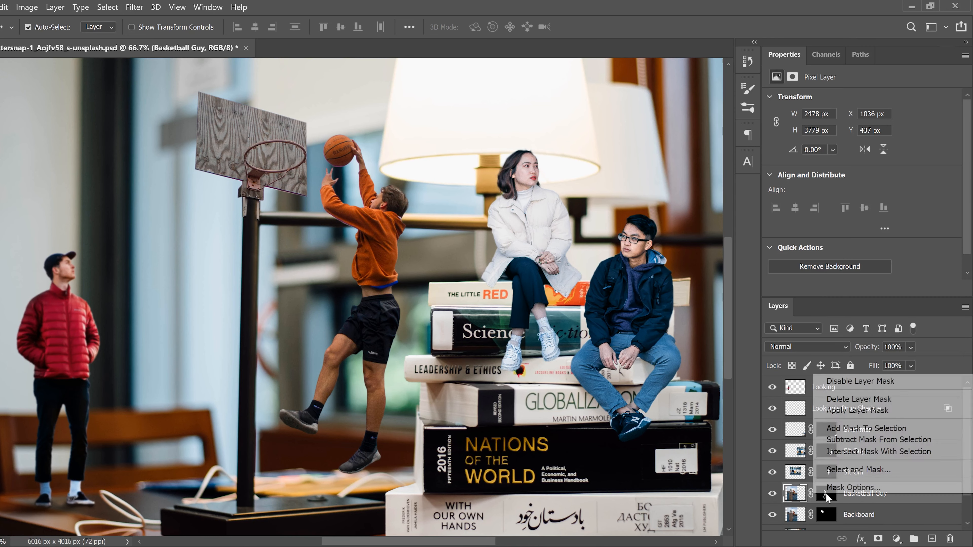
left_click(858, 415)
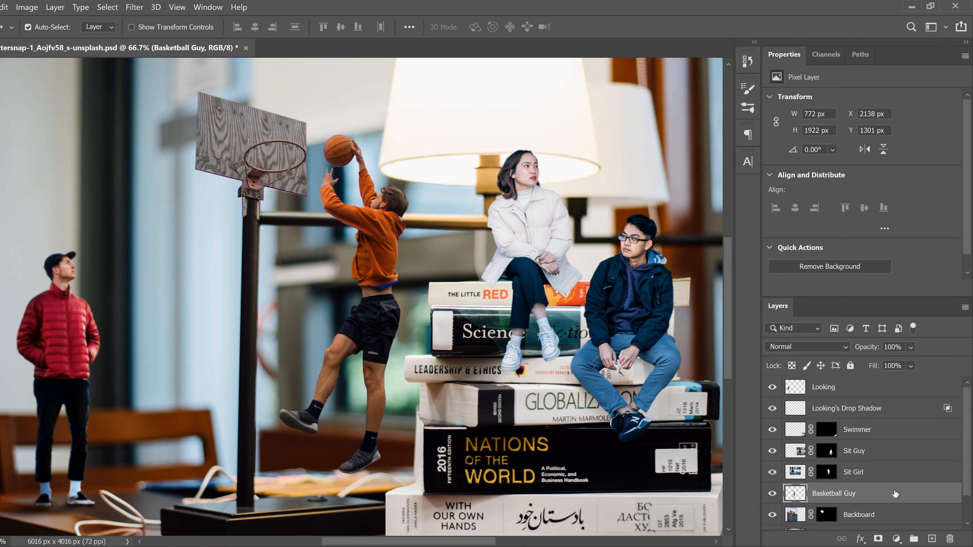
Add a Multiply drop shadow with 100% opacity, 19% spread and 59 px size to Basketball Guy and split it into its own layer.
double_click(932, 495)
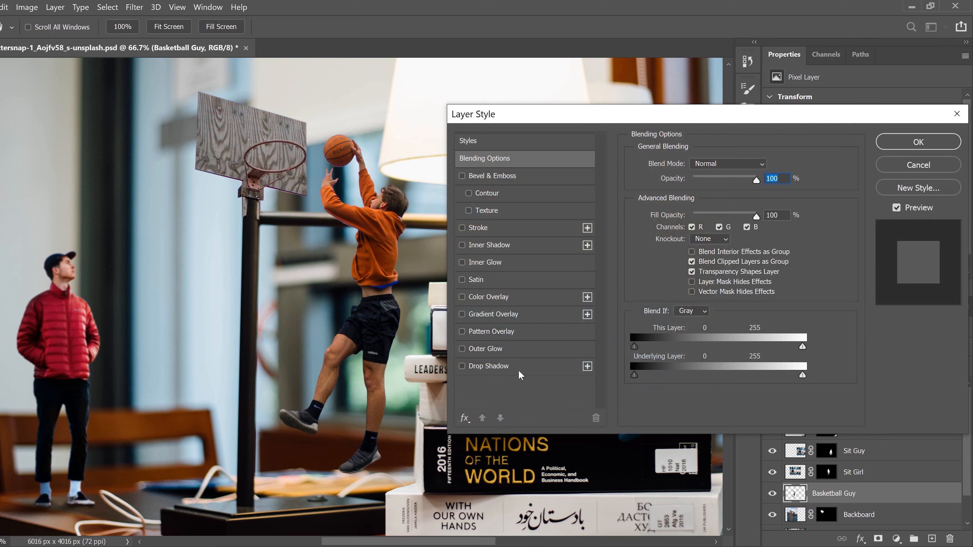
left_click(490, 366)
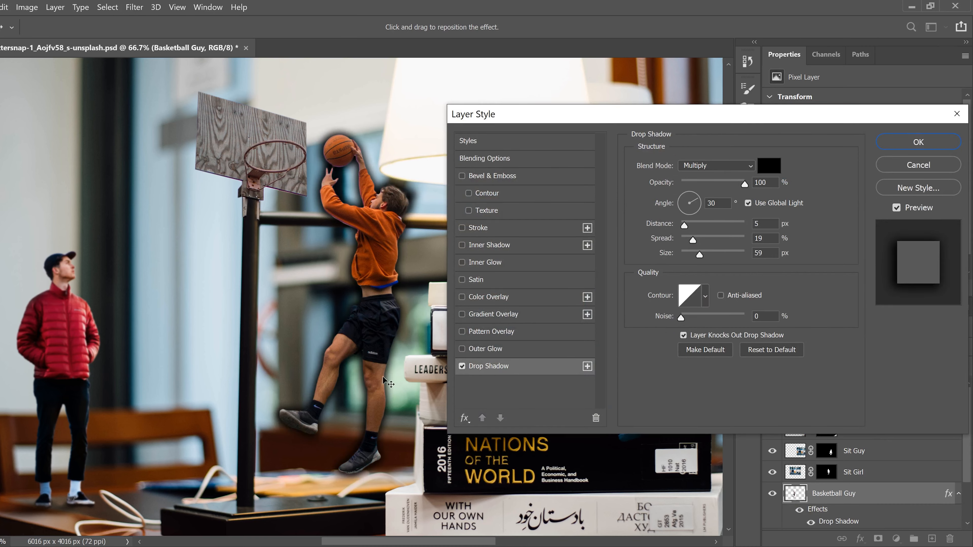
left_click(918, 143)
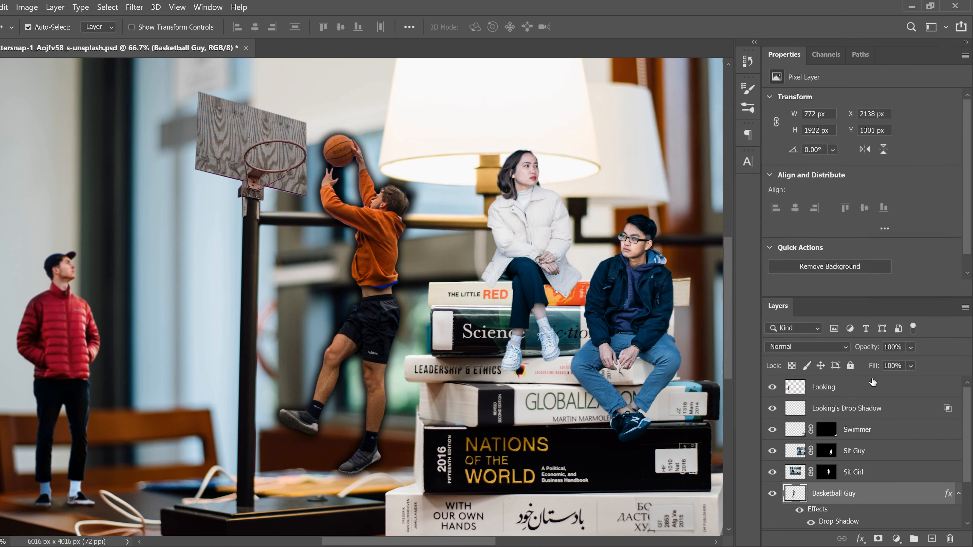
right_click(837, 522)
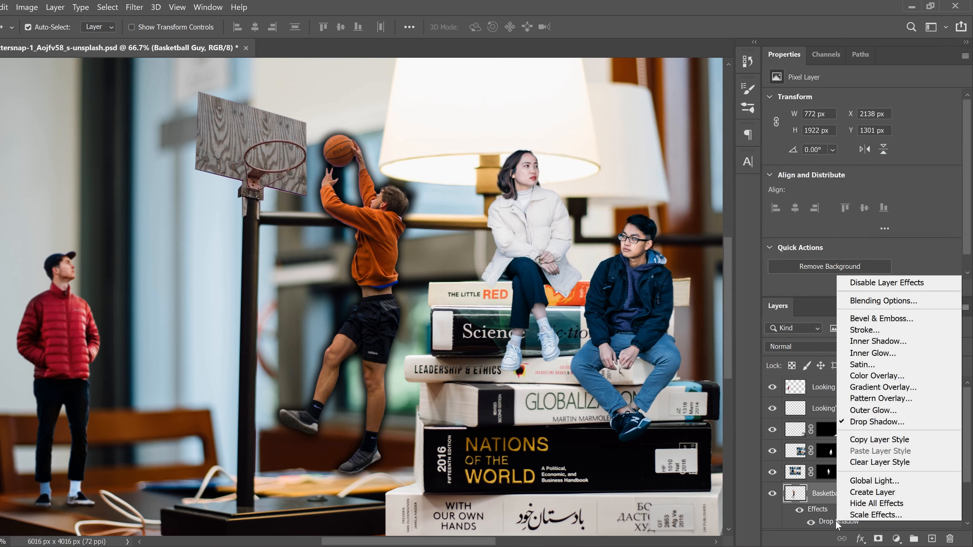
left_click(872, 493)
Flip and flatten Basketball Guy's Drop Shadow to about -11.63% height and place it on the tabletop below the player.
scroll(893, 446, "down", 2)
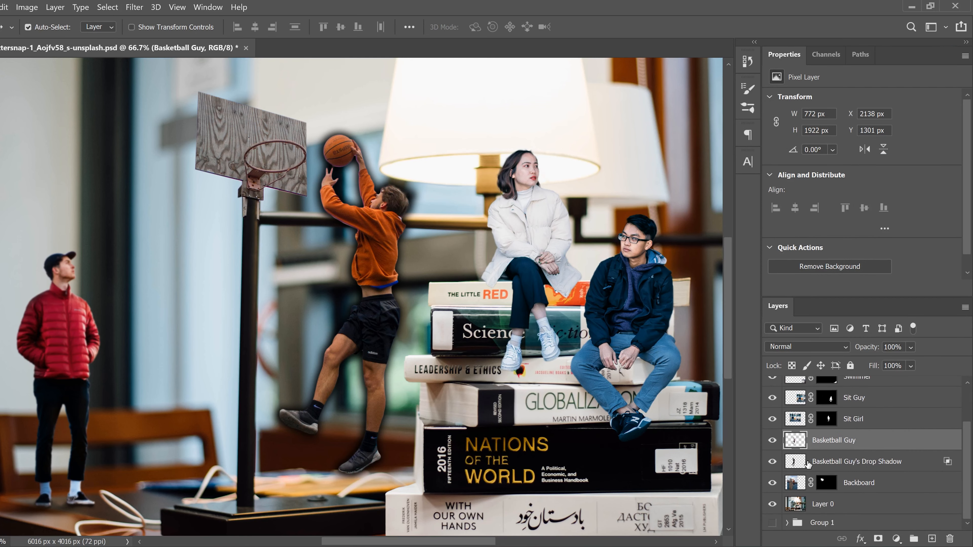
left_click(802, 463)
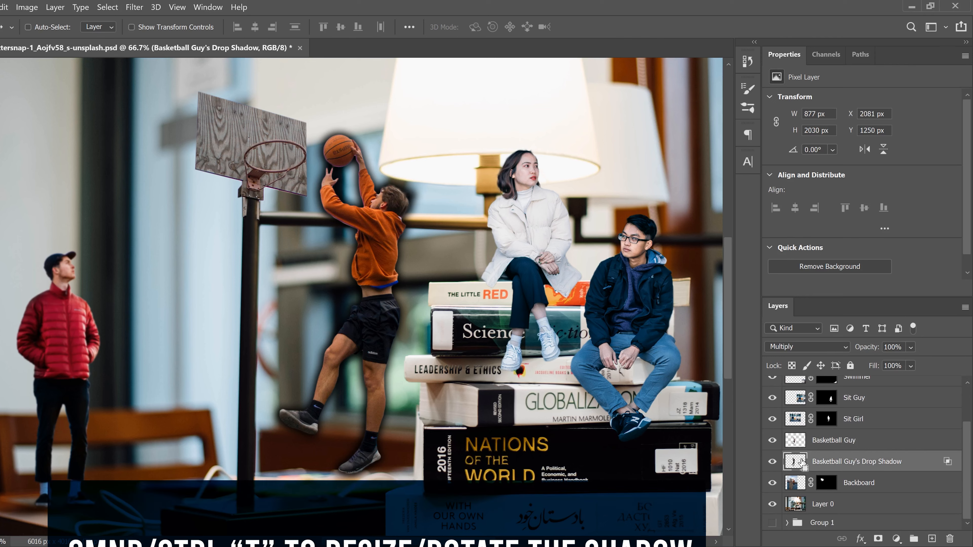
key("ctrl+t")
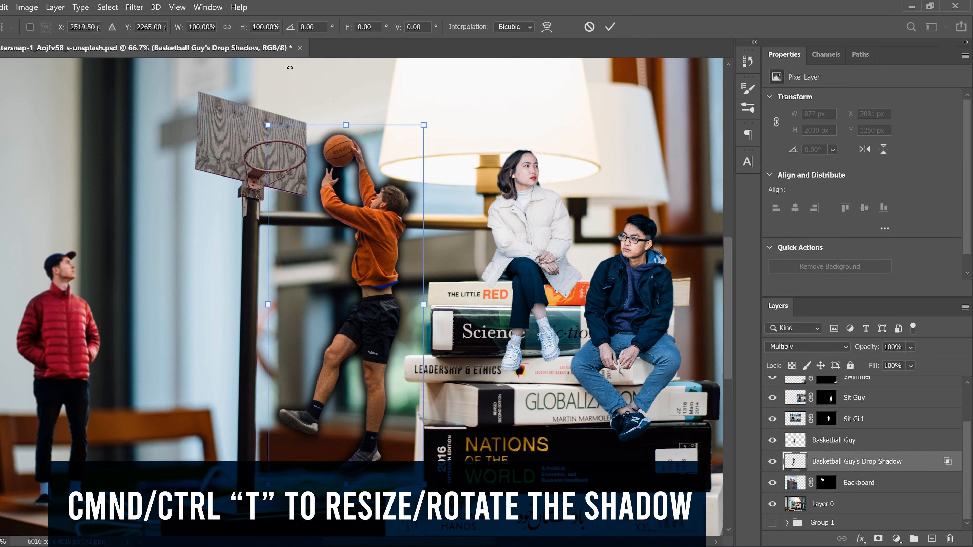
left_click_drag(346, 125, 347, 527)
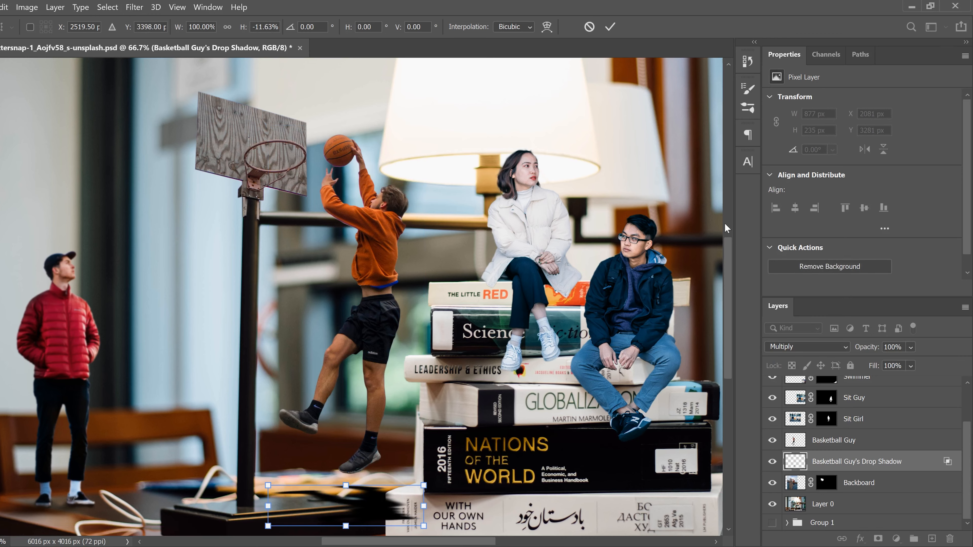
scroll(456, 325, "down", 5)
left_click_drag(382, 295, 321, 389)
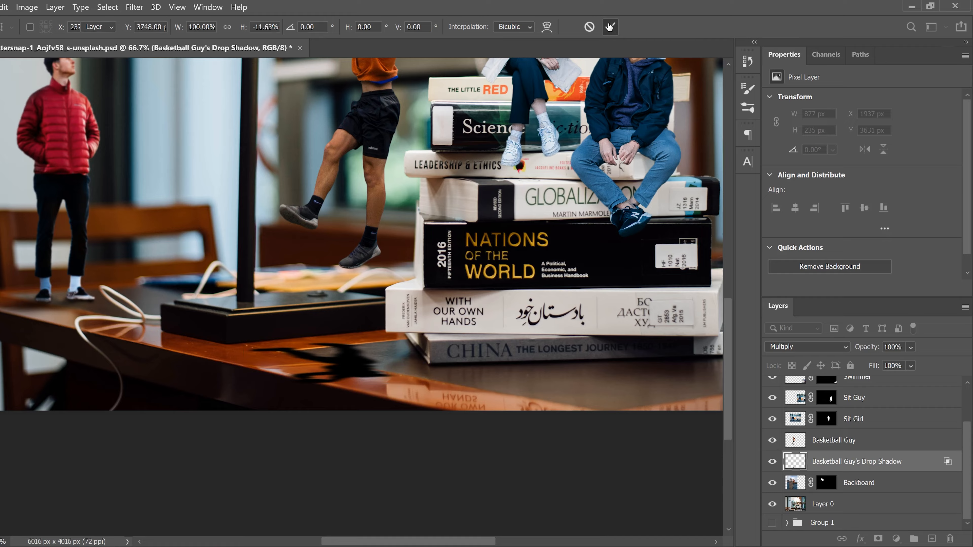
left_click(610, 27)
Skew the basketball player's shadow horizontally by about -64° so it slants away from the lamp.
left_click(49, 7)
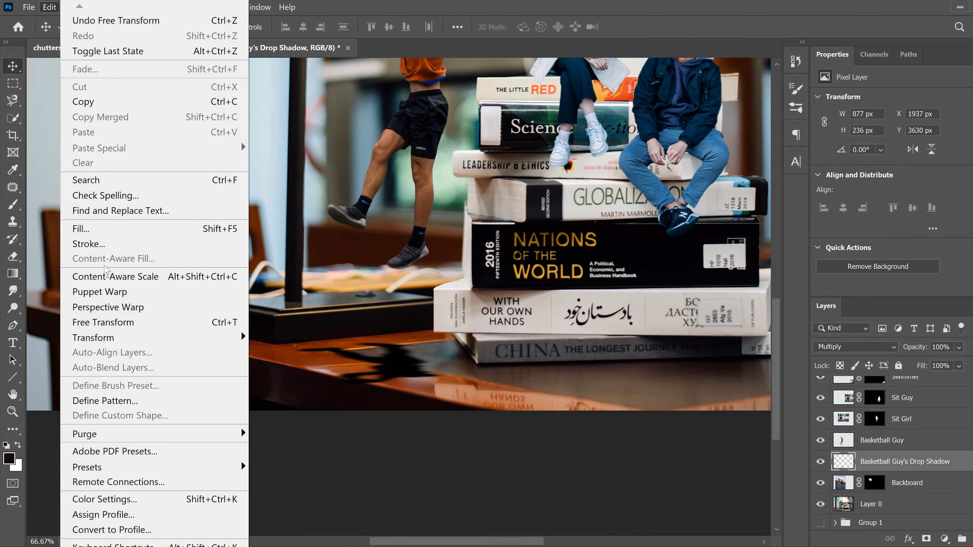
mouse_move(121, 344)
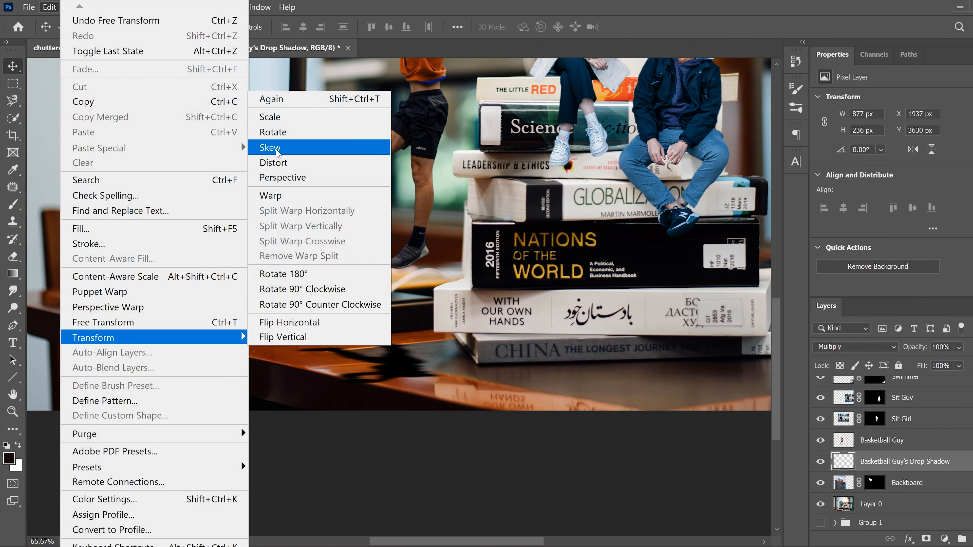
left_click(276, 147)
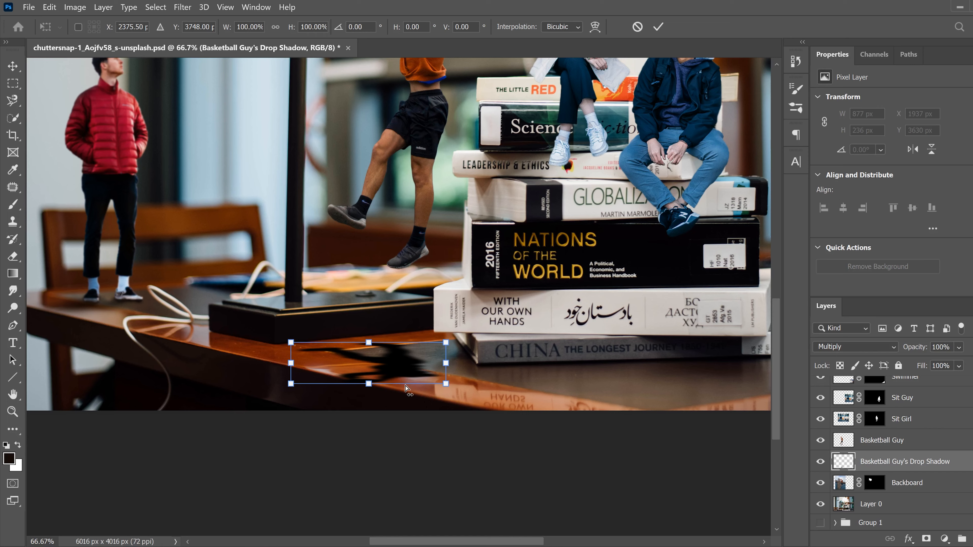
left_click_drag(406, 388, 339, 389)
left_click_drag(418, 343, 439, 343)
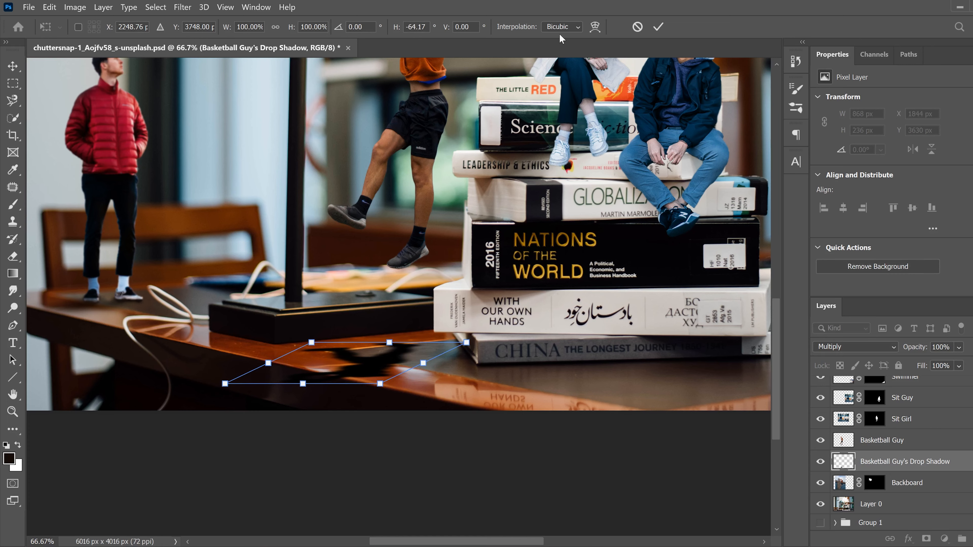
left_click(658, 27)
Apply a Gaussian Blur with a 24.9-pixel radius to the basketball player's shadow.
left_click(188, 13)
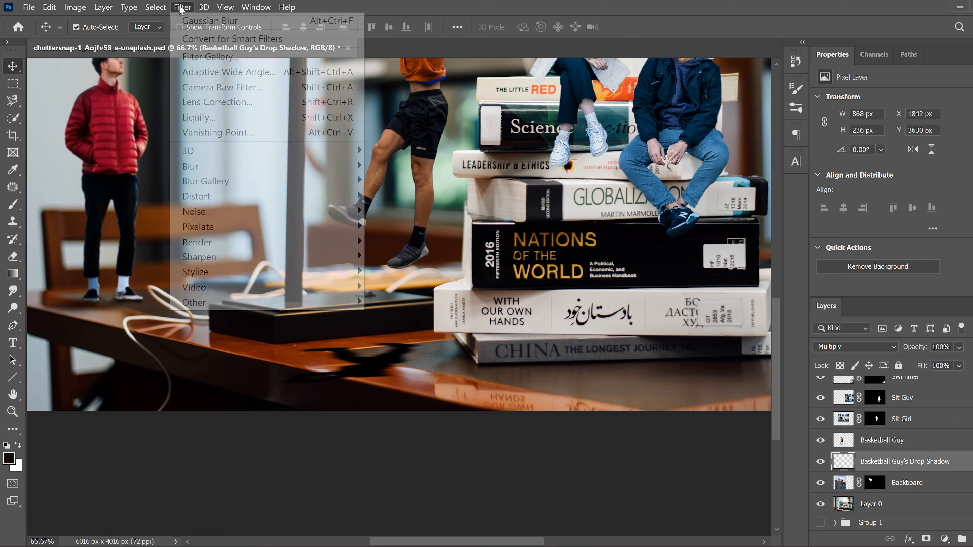
mouse_move(196, 169)
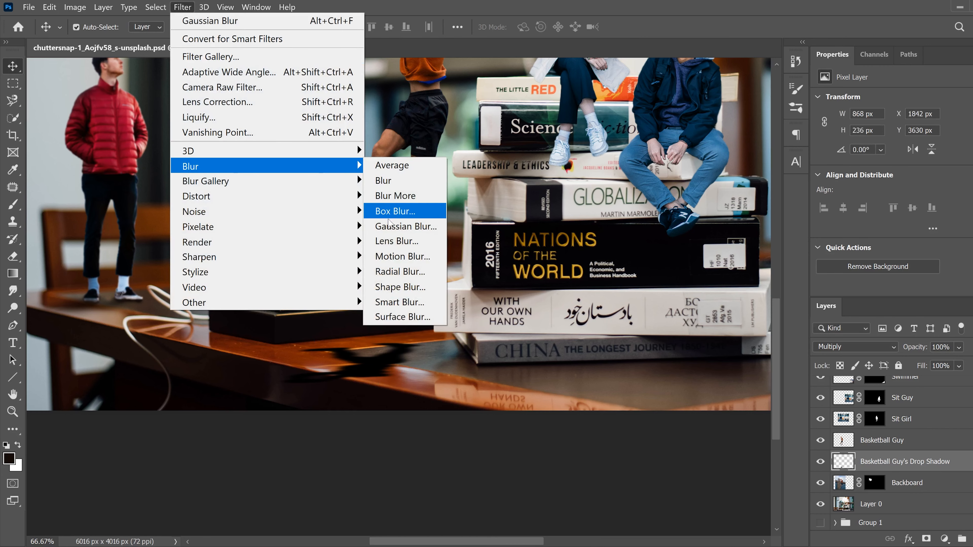
left_click(406, 226)
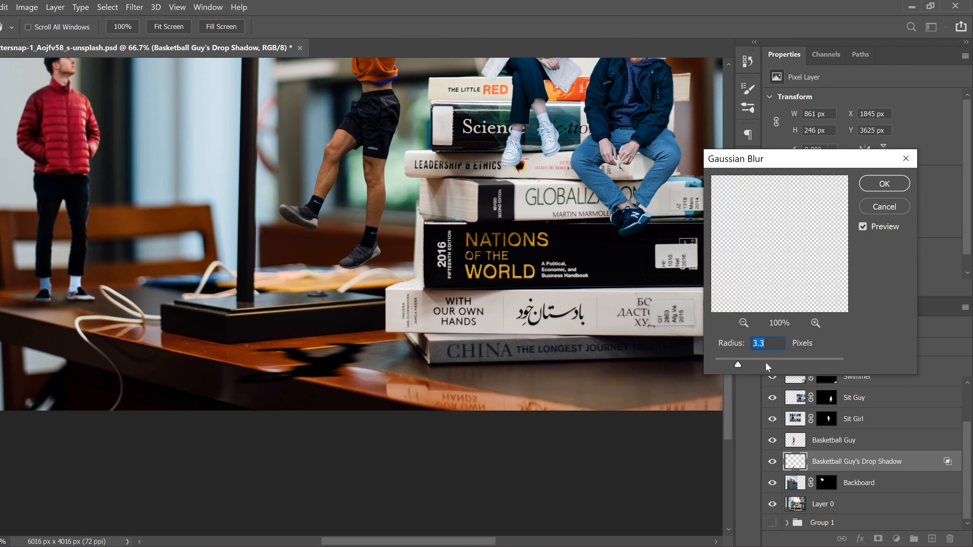
left_click_drag(766, 363, 771, 359)
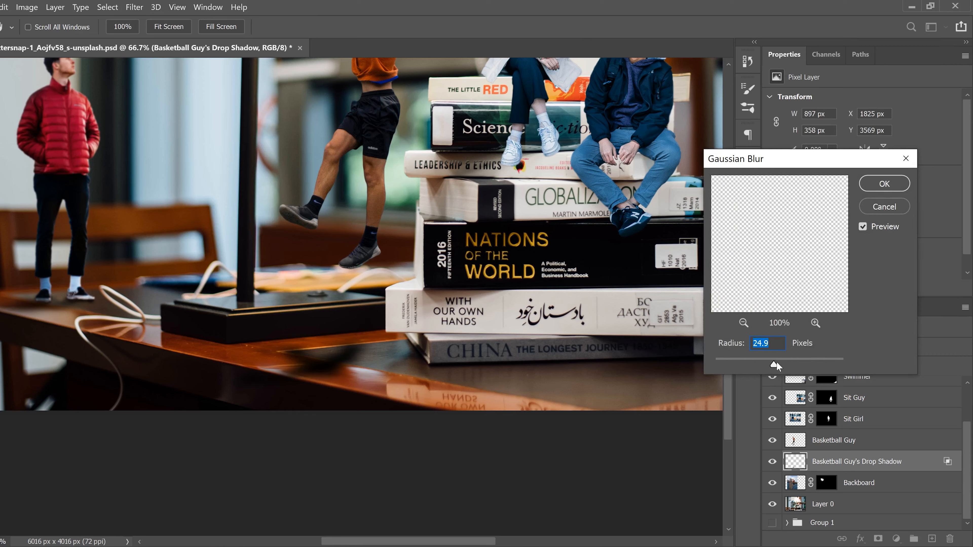
left_click(884, 184)
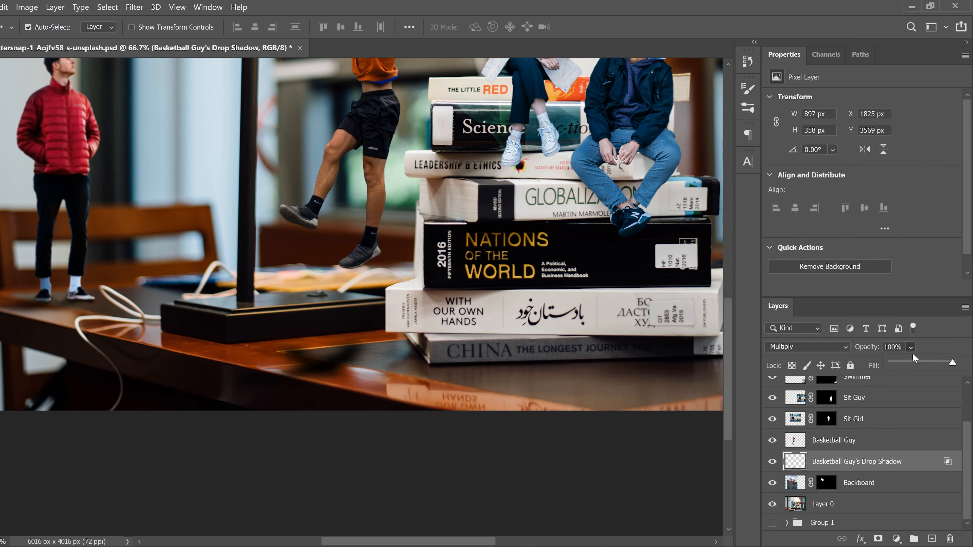
Lower the opacity of the basketball player's shadow layer to 66% and check it against the whole composite.
left_click_drag(935, 360, 936, 363)
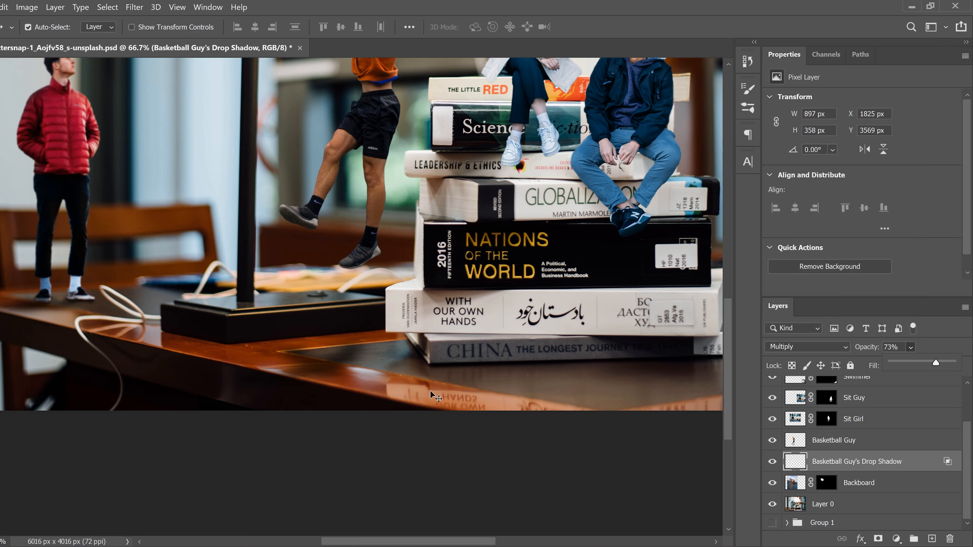
key("ctrl")
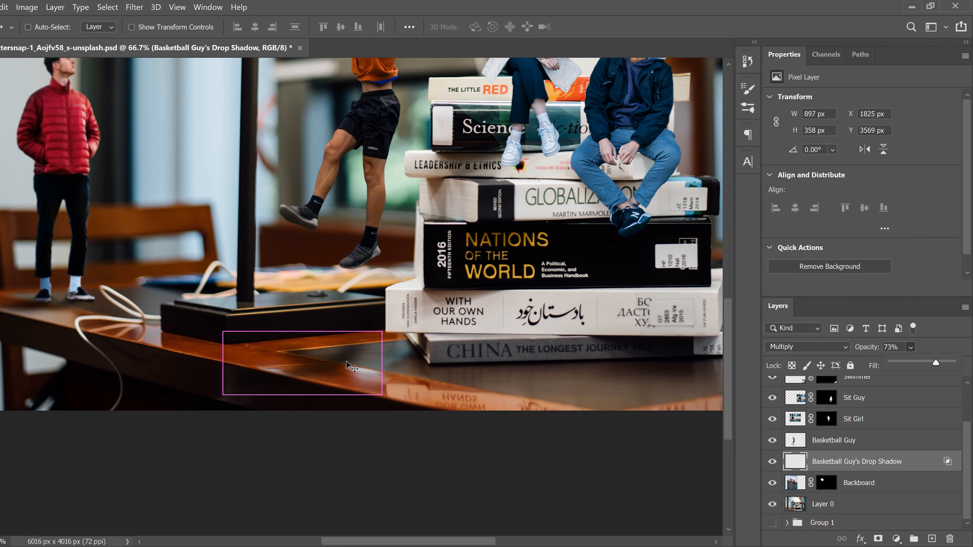
key("ctrl+plus")
key("ctrl+minus")
key("ctrl+minus")
key("ctrl+minus")
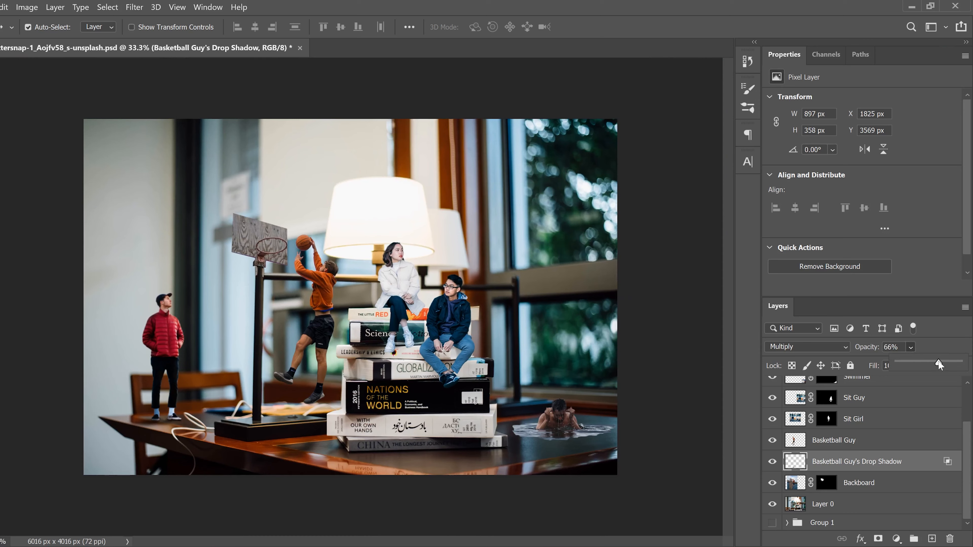
Toggle the visibility of the basketball player's and the Looking man's shadow layers to compare the image with and without them.
left_click(772, 462)
left_click(772, 462)
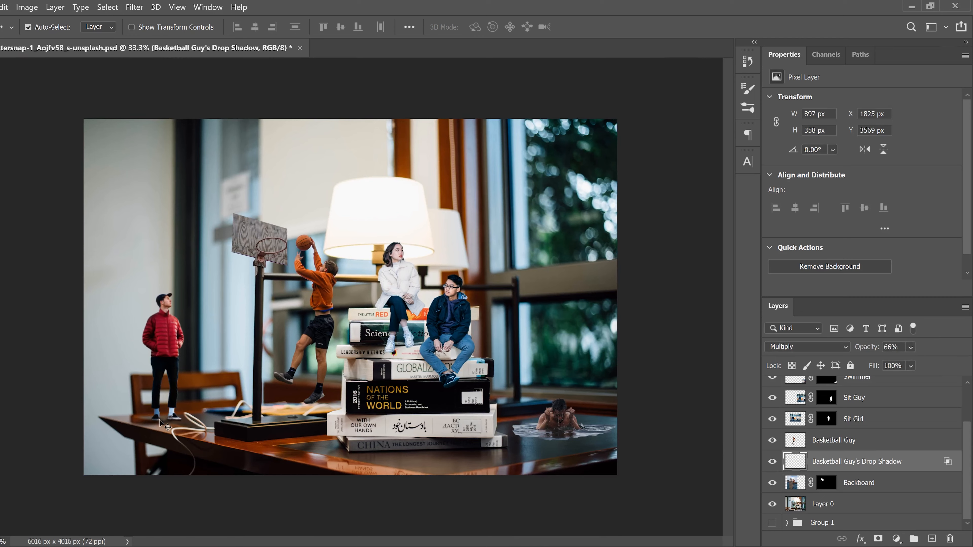
scroll(881, 423, "up", 3)
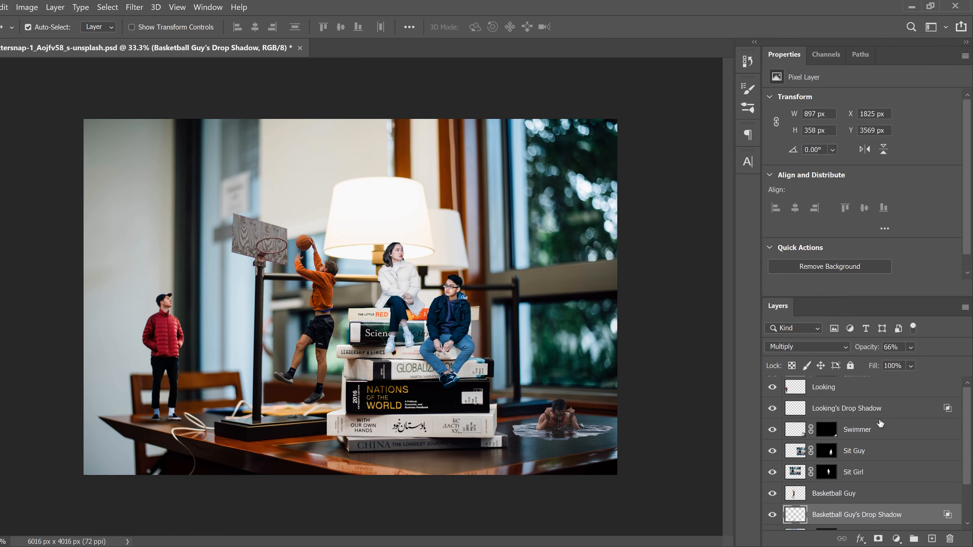
left_click(772, 408)
left_click(772, 409)
scroll(861, 484, "down", 2)
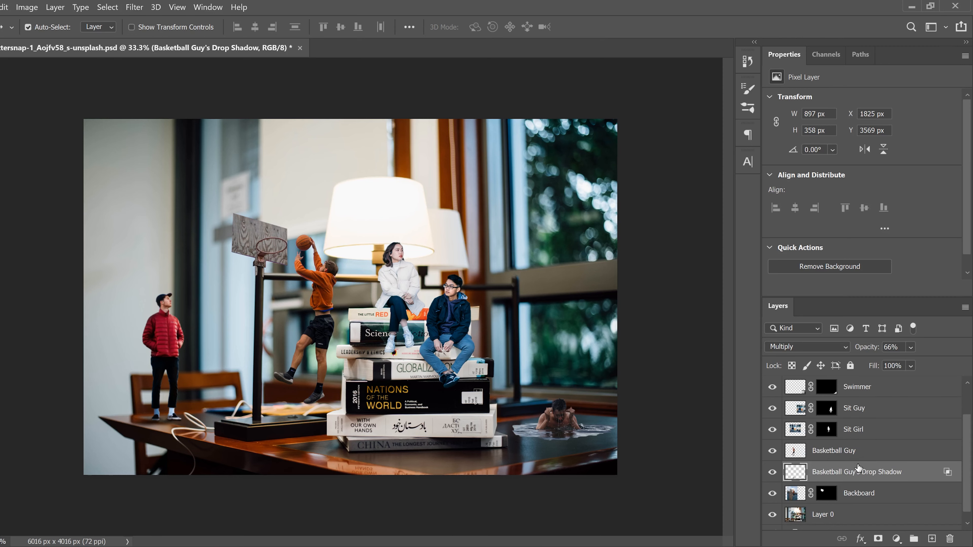
Select the Basketball Guy layer and set up the Burn Tool with the Midtones range at 100% exposure.
left_click(812, 453)
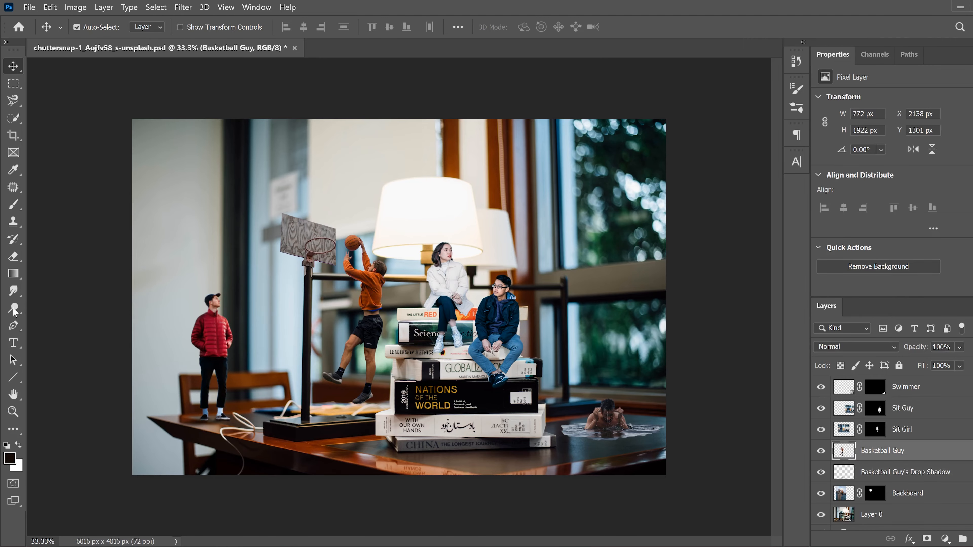
left_click(16, 311)
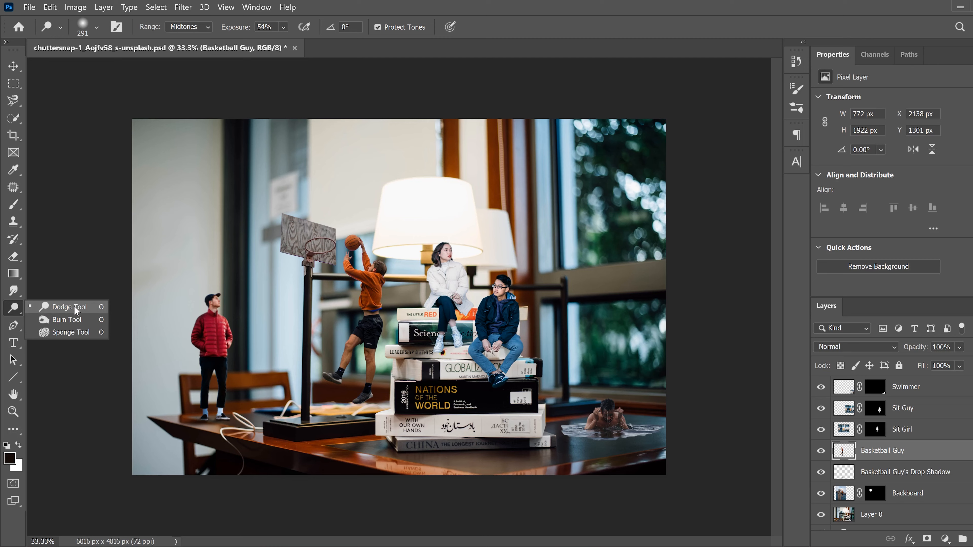
left_click(59, 318)
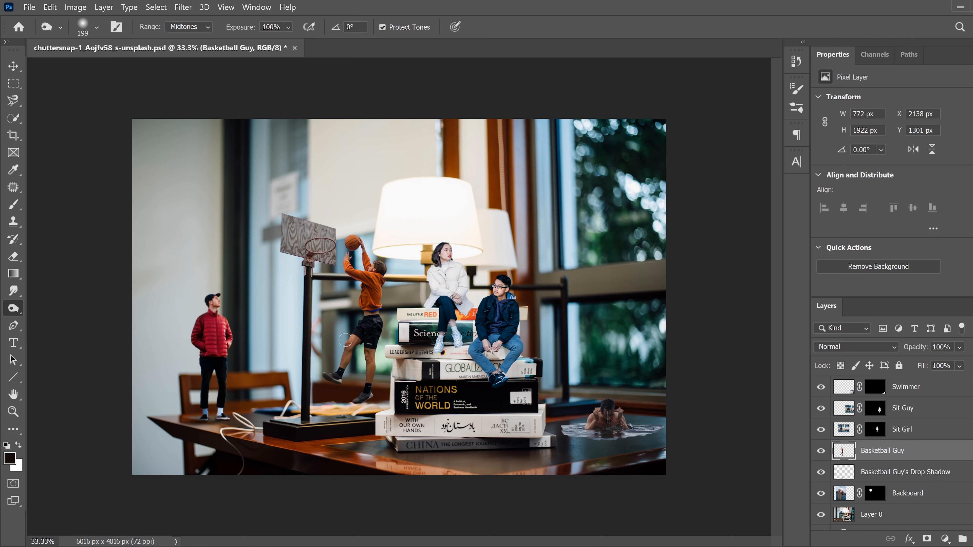
left_click(96, 28)
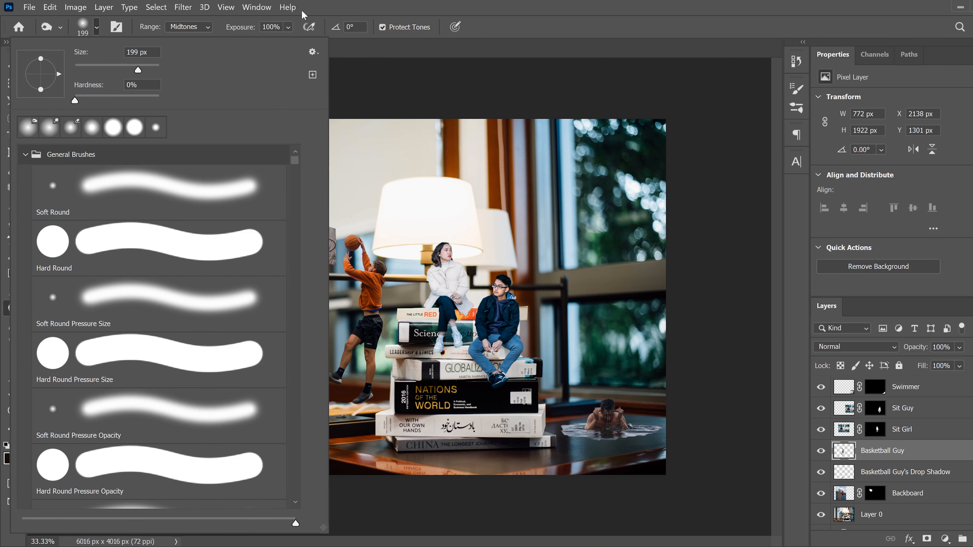
left_click(207, 27)
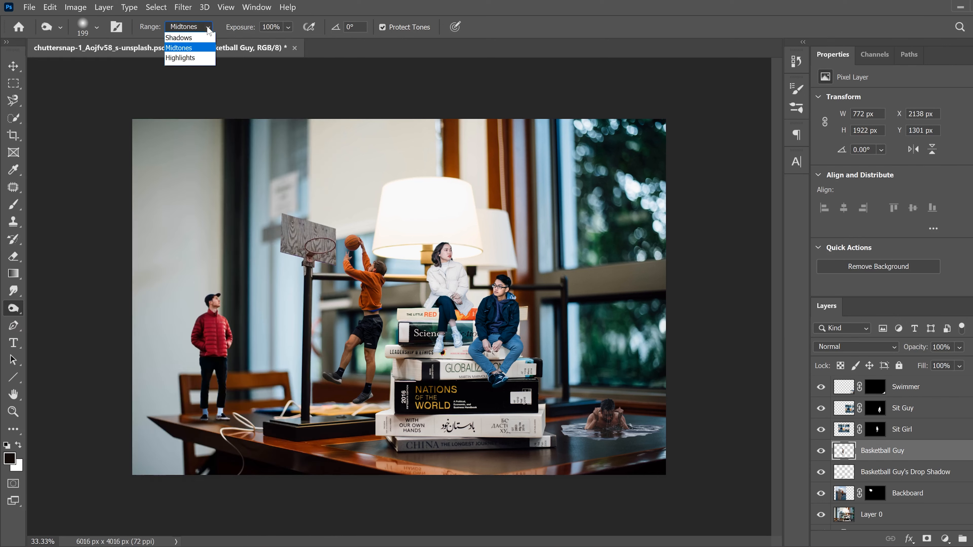
left_click(189, 48)
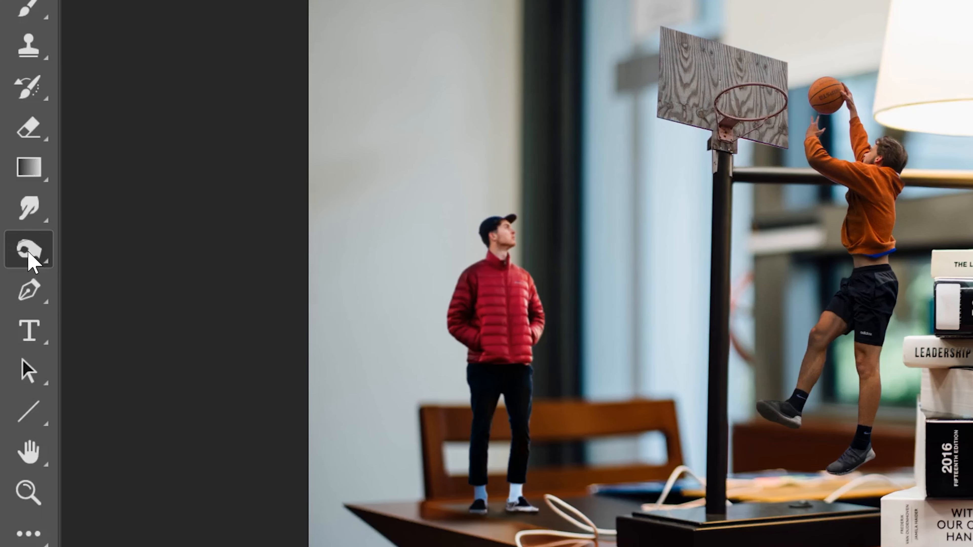
Dodge the lamp-facing side of the basketball player from his shorts up to his hoodie, using Midtones at 54% exposure.
right_click(31, 262)
left_click(161, 247)
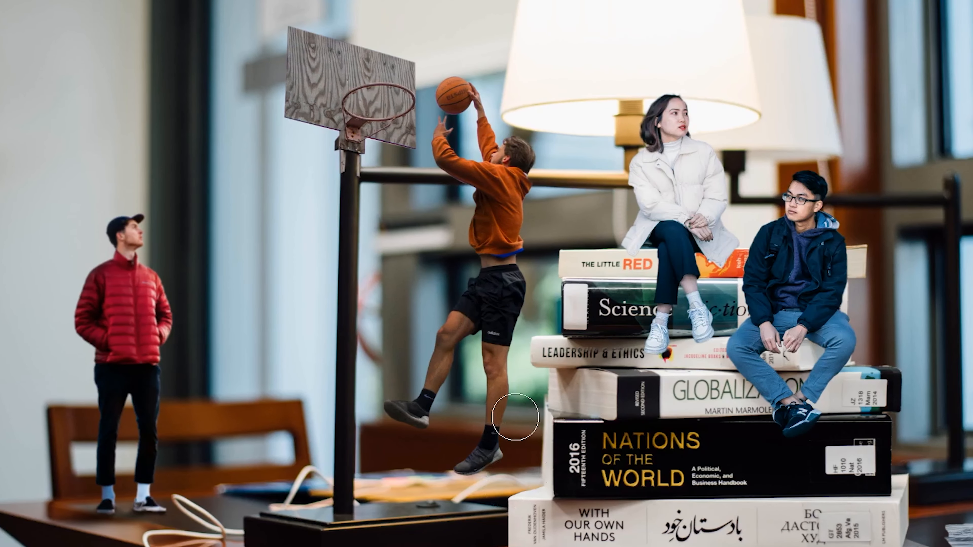
left_click_drag(521, 293, 522, 188)
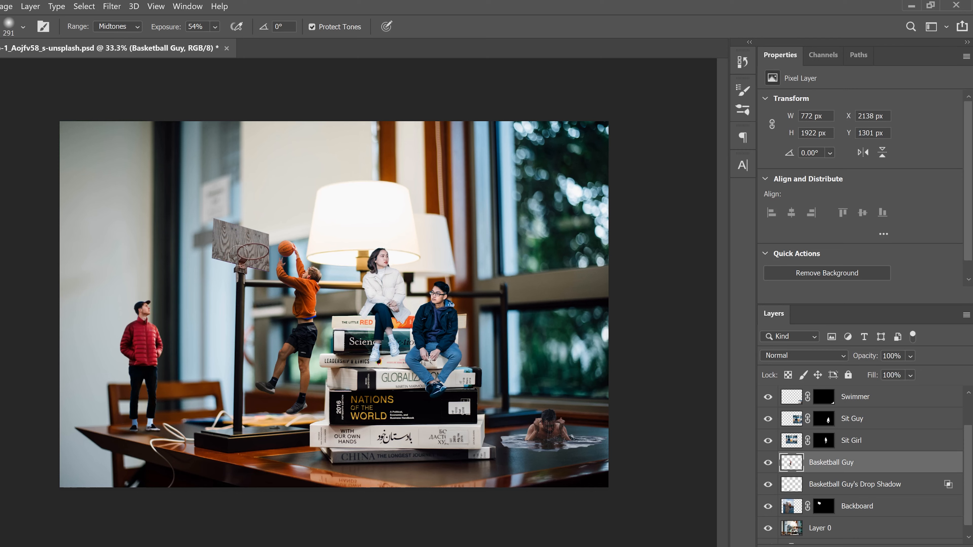
Select the Backboard layer and apply its layer mask.
left_click(790, 509)
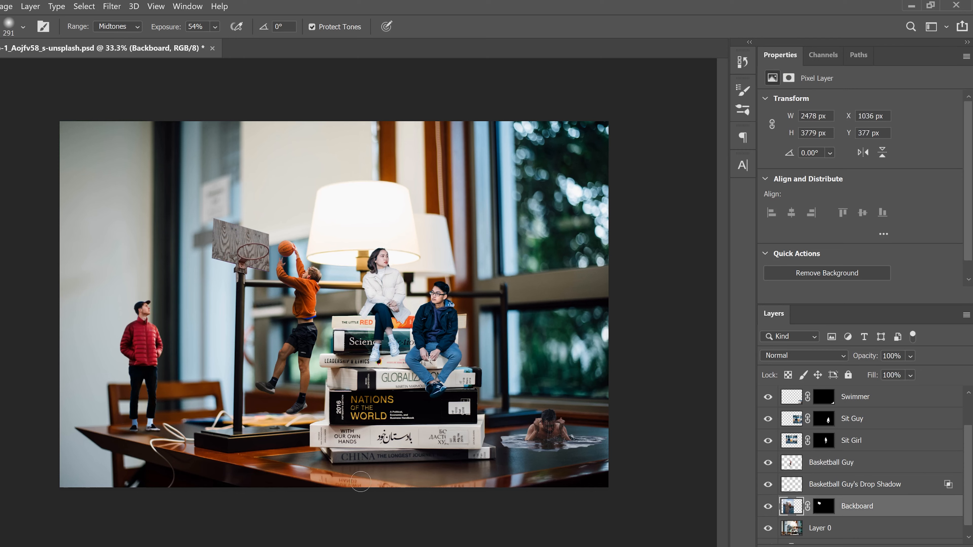
right_click(819, 510)
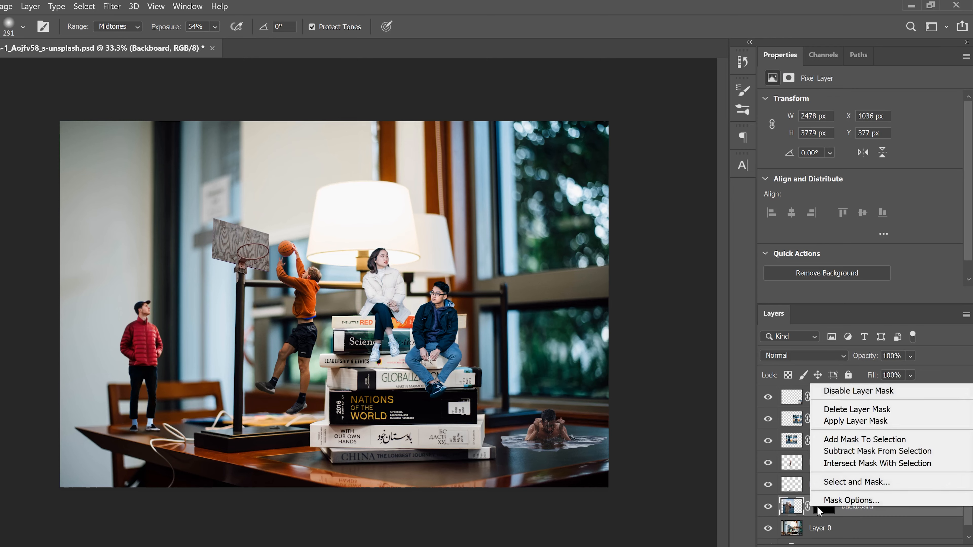
left_click(831, 420)
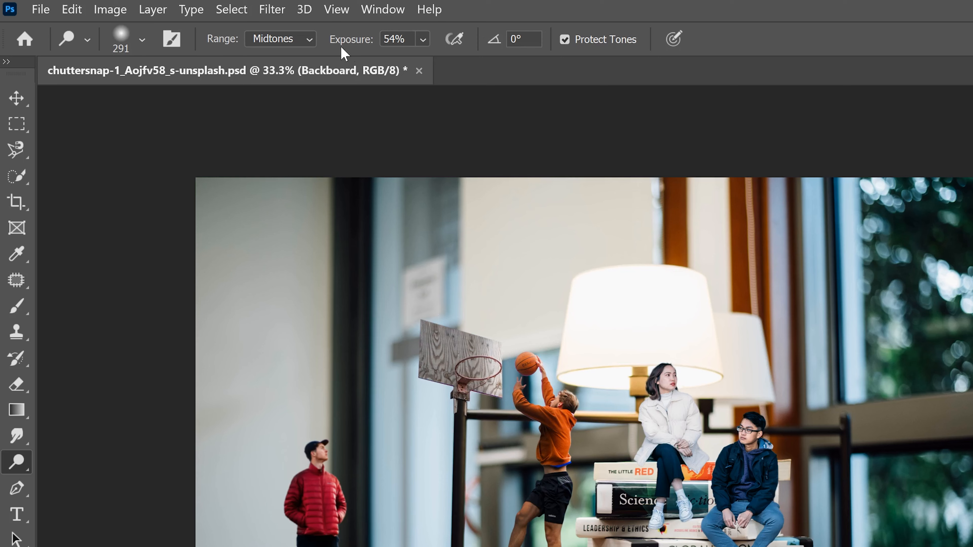
Dodge the lower, lamp-facing part of the backboard with the exposure set to 29%.
left_click(423, 39)
left_click_drag(460, 62, 438, 65)
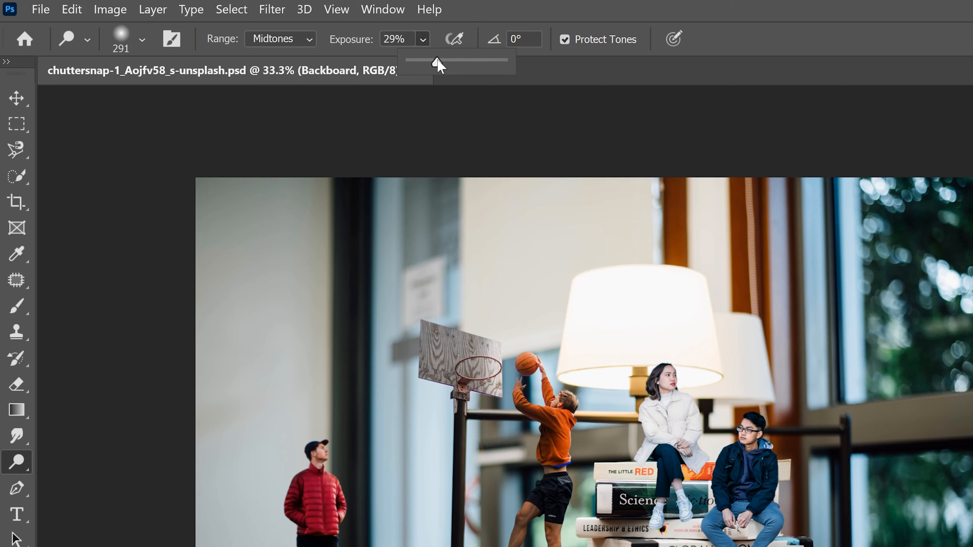
left_click(475, 377)
mouse_move(476, 383)
left_mouse_down()
mouse_move(482, 396)
mouse_move(505, 339)
mouse_move(505, 386)
left_mouse_up()
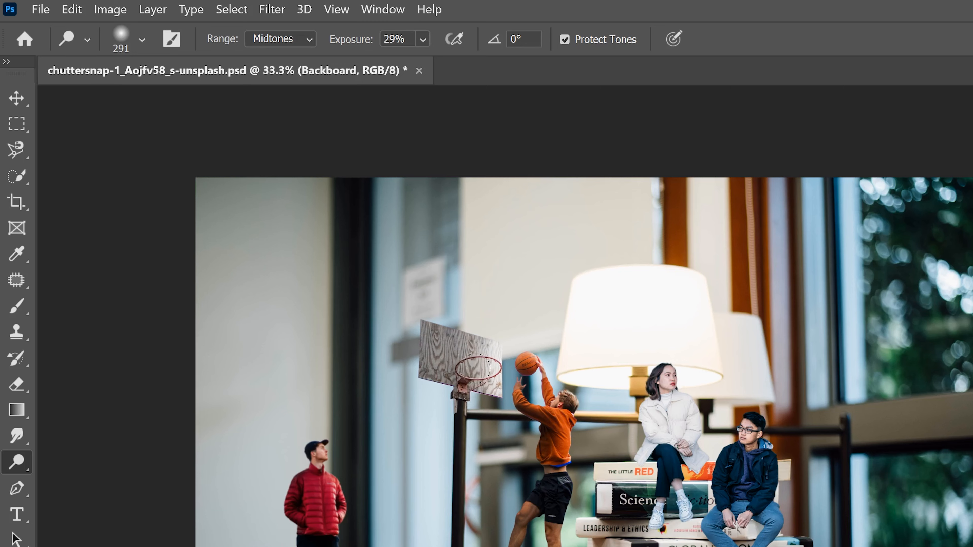
Enlarge the soft Dodge Tool brush for lightening the Backboard layer, keeping Midtones at 29% exposure.
left_click(142, 40)
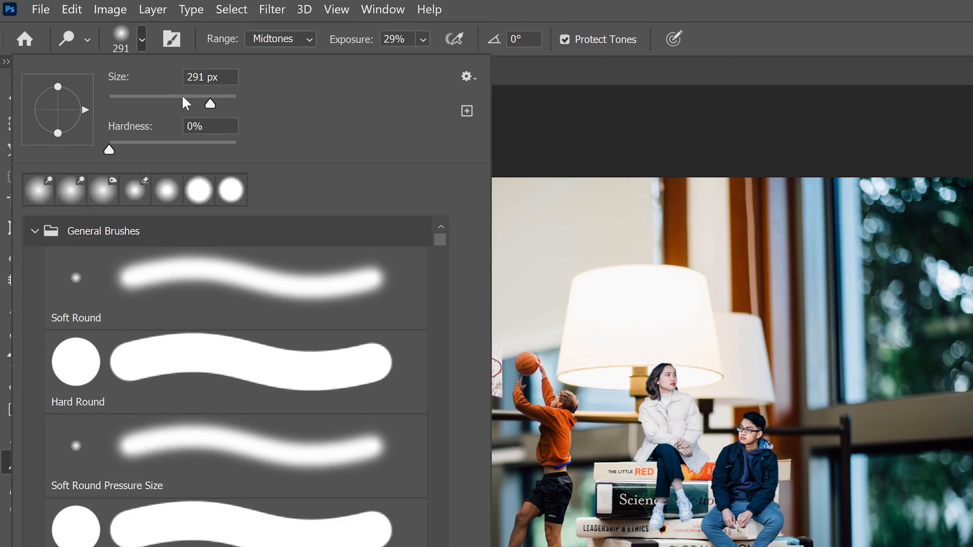
left_click_drag(211, 103, 235, 103)
left_click(728, 26)
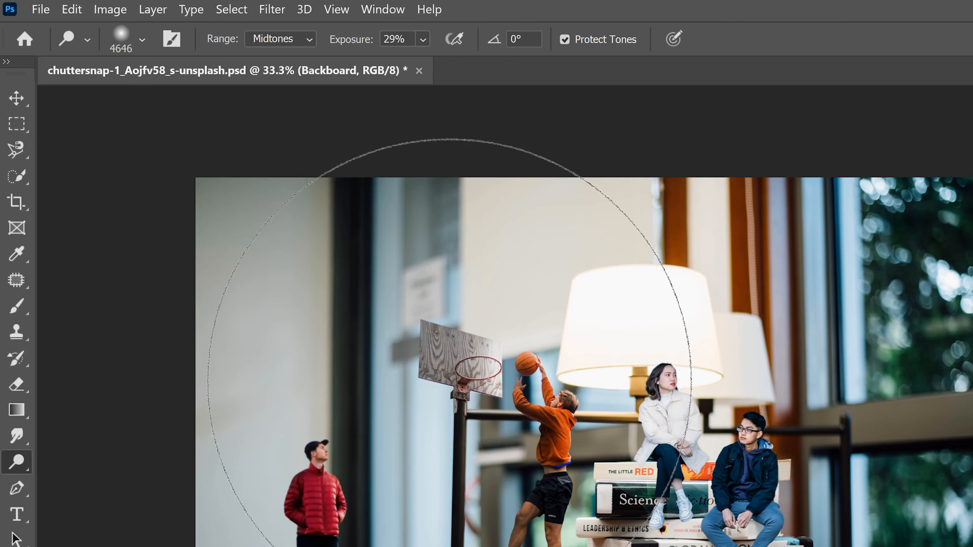
left_click(141, 39)
left_click_drag(233, 103, 224, 104)
left_click(706, 8)
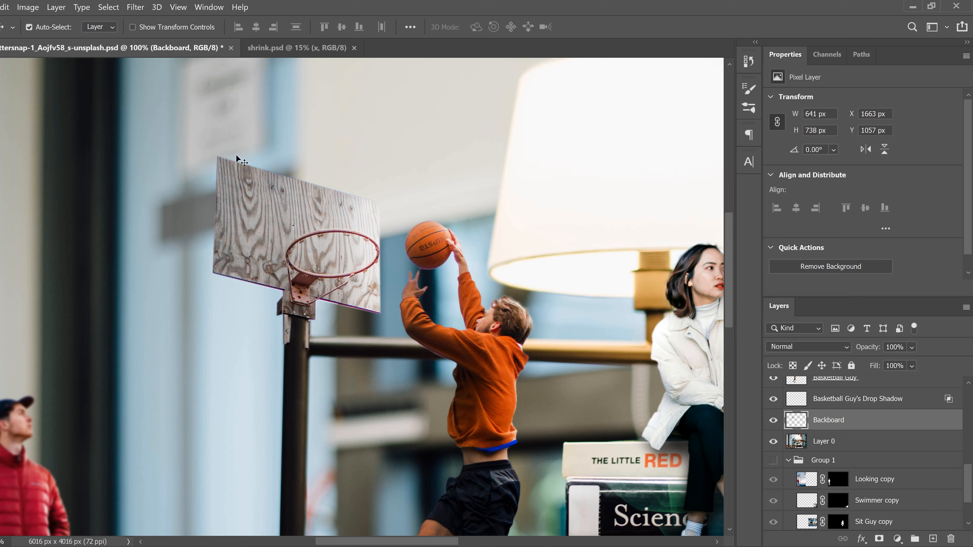
Apply a Gaussian Blur with a radius of about 2.5 pixels to the Backboard layer.
left_click(135, 7)
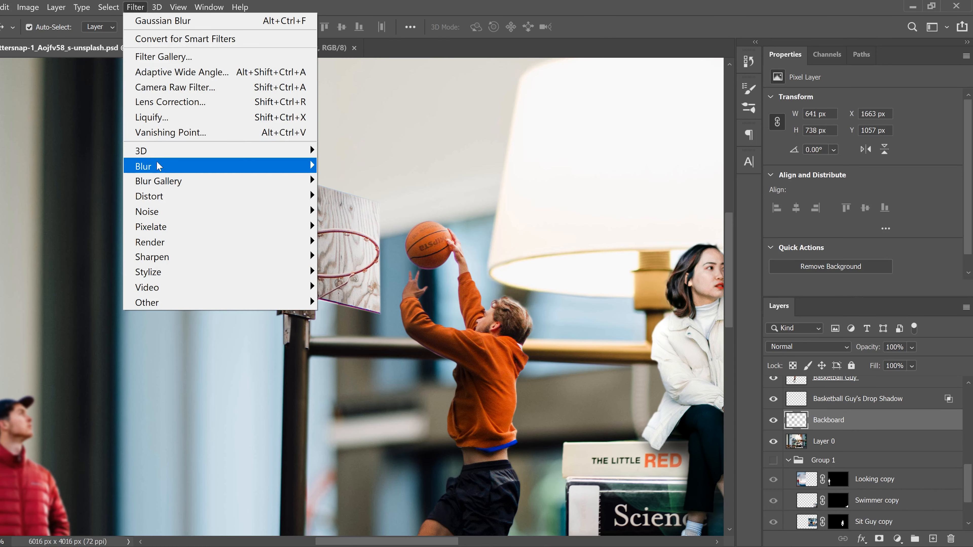
mouse_move(158, 164)
left_click(361, 226)
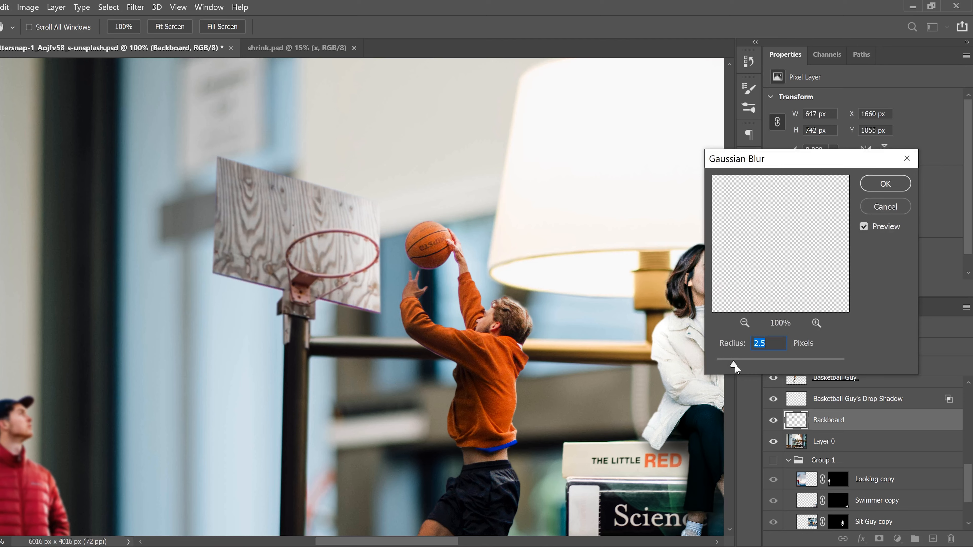
left_click_drag(735, 366, 733, 365)
left_click(878, 183)
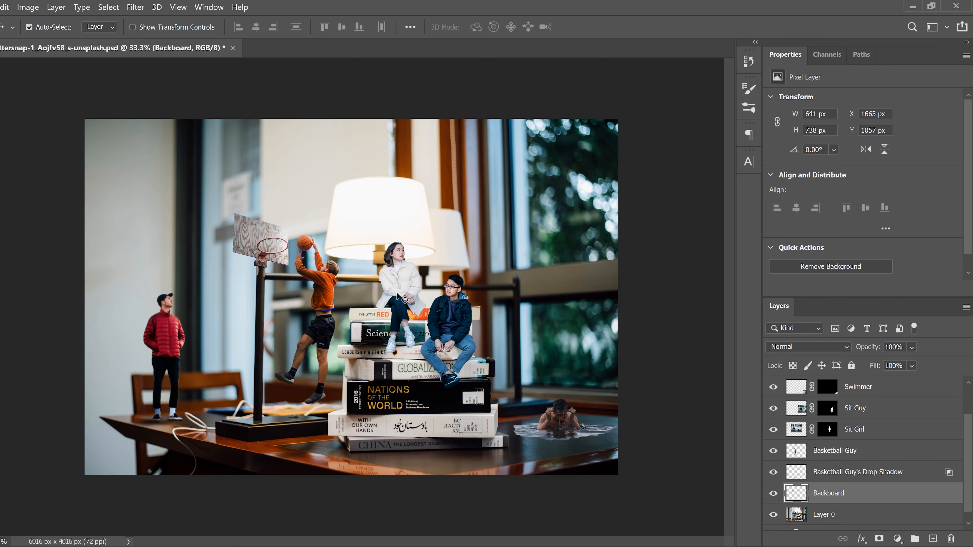
Select the Sit Guy layer and apply its layer mask.
left_click(458, 323)
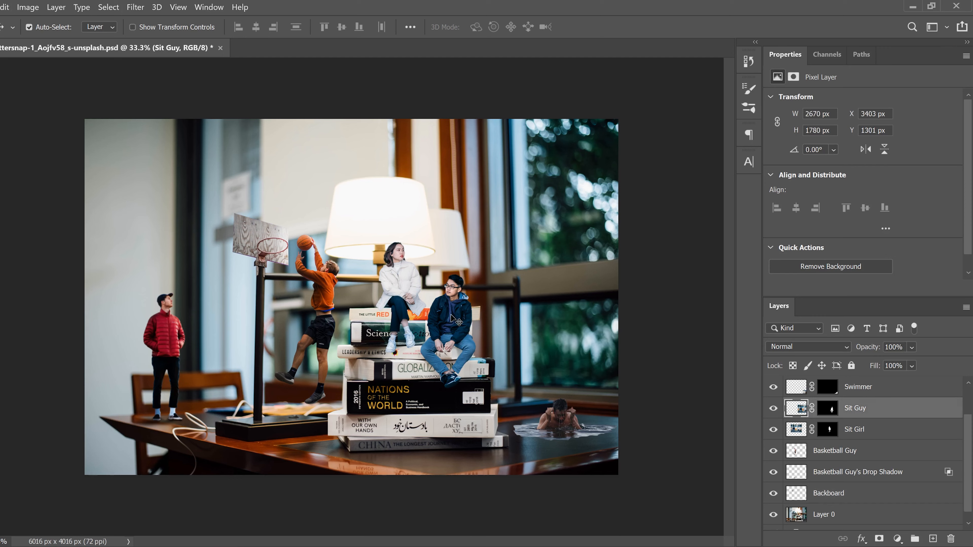
right_click(829, 409)
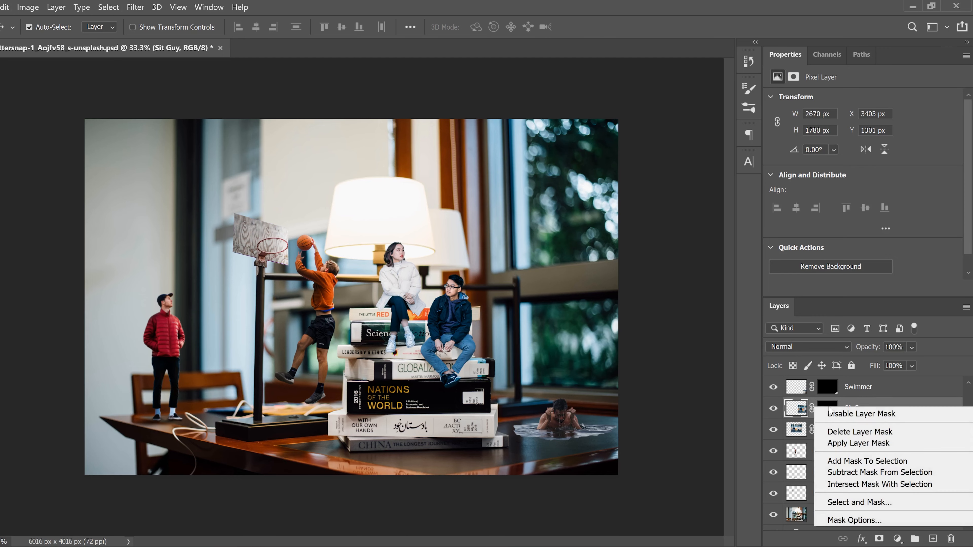
left_click(854, 444)
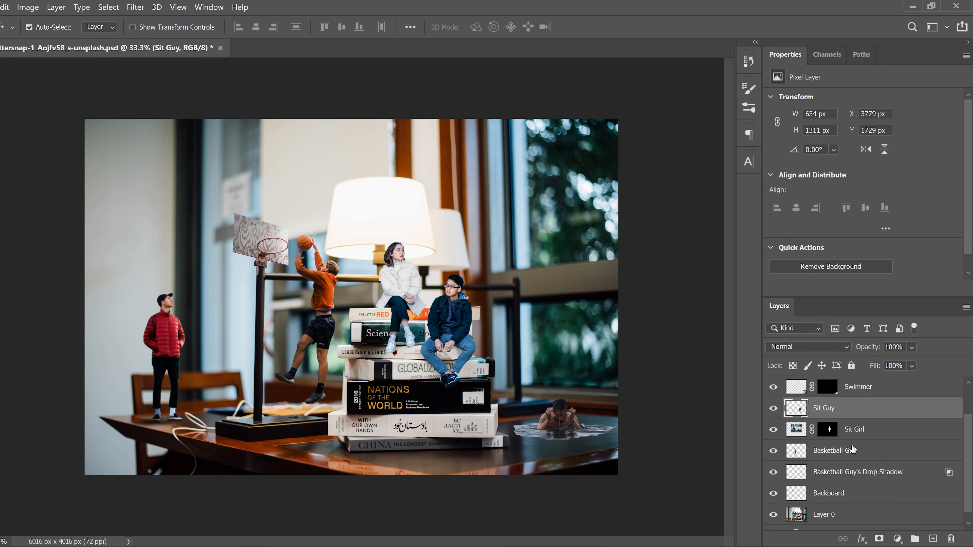
Add a Multiply drop shadow to Sit Guy with 100% opacity, 5 px distance, 19% spread and 59 px size, then split it onto its own layer.
double_click(920, 411)
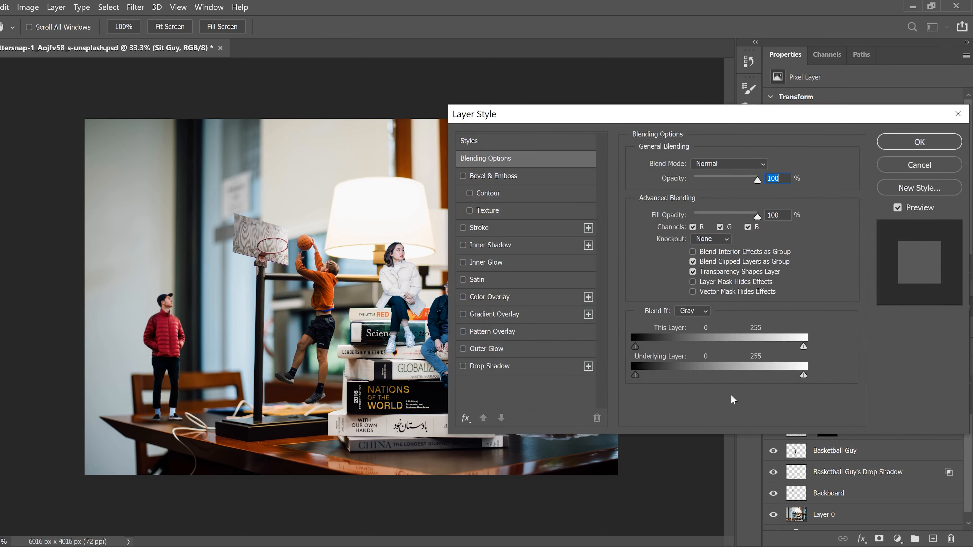
left_click(502, 370)
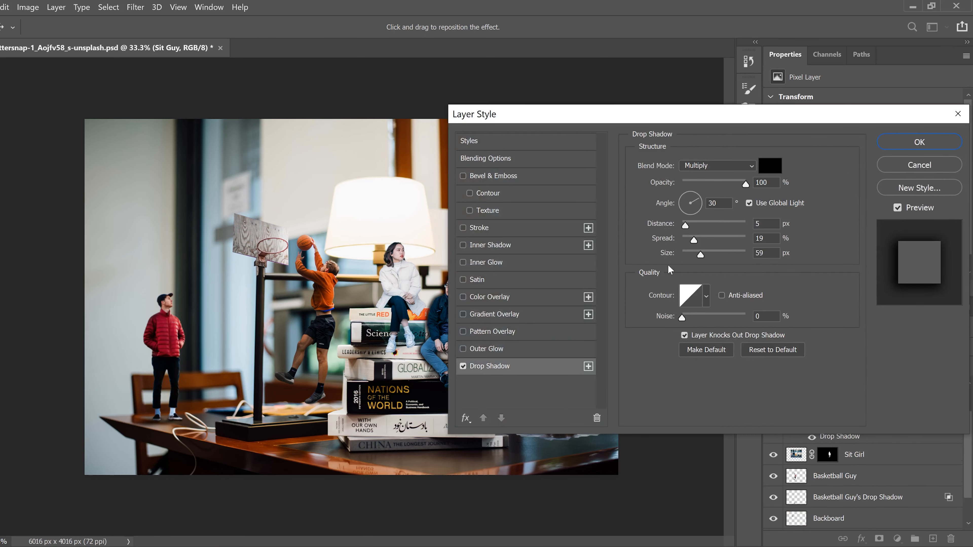
left_click(904, 143)
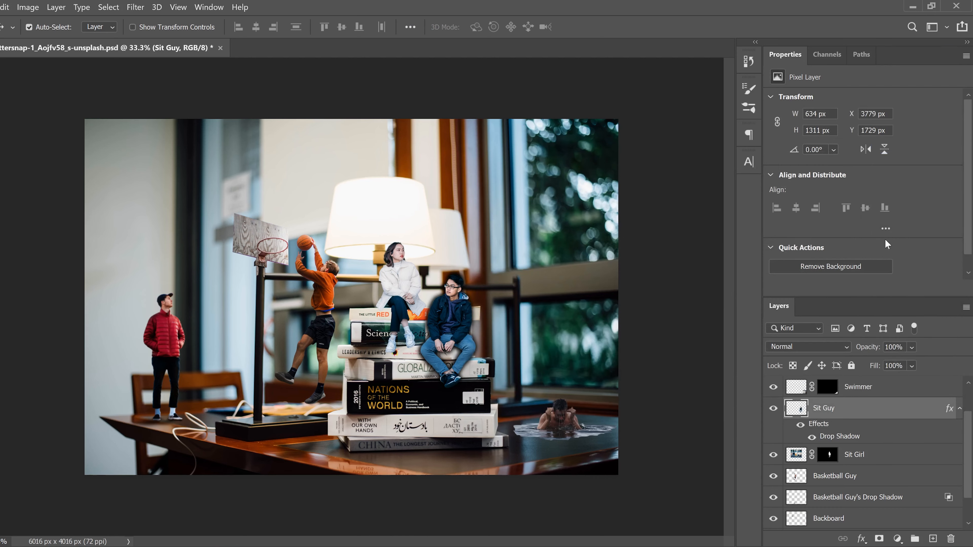
right_click(836, 437)
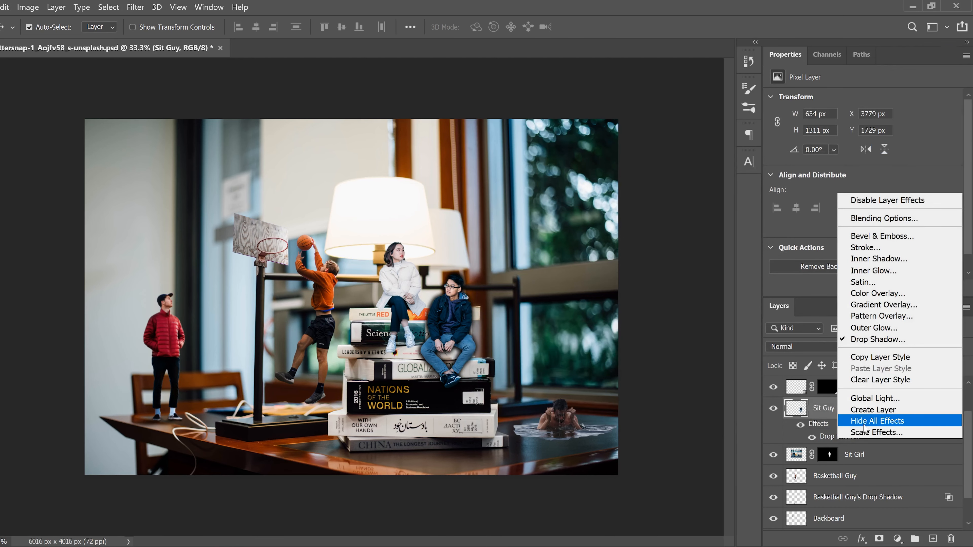
left_click(869, 411)
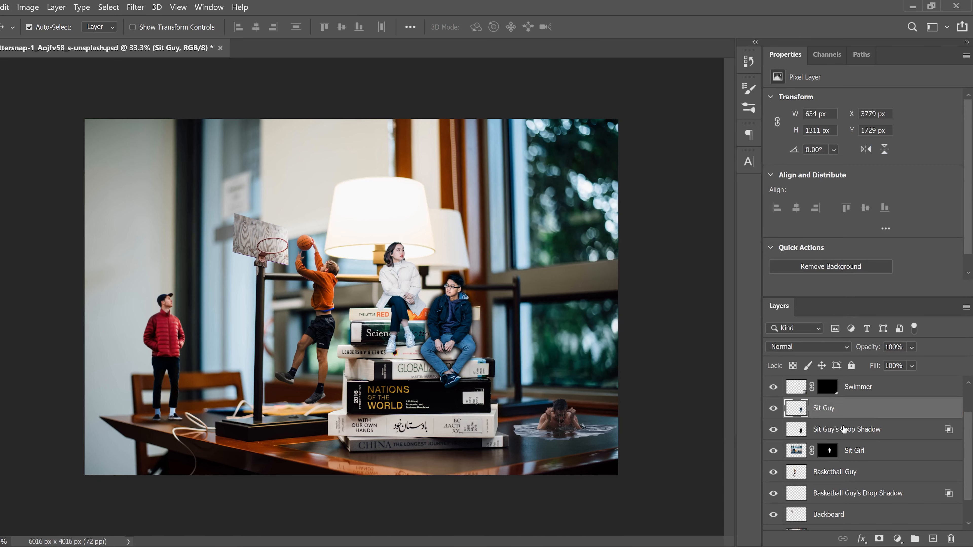
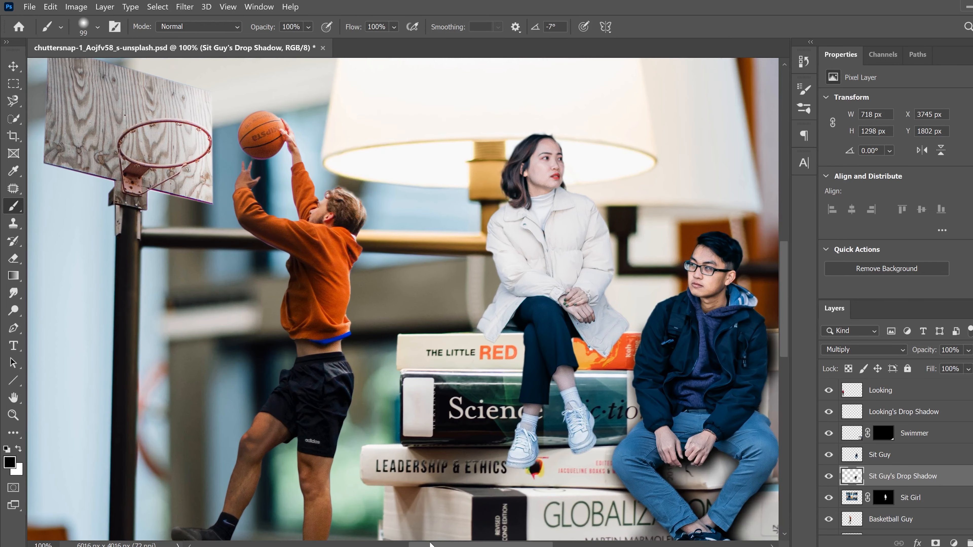
Undo the last brush stroke on the Sit Guy's Drop Shadow layer and set the brush opacity to 33%.
left_click_drag(446, 545, 511, 545)
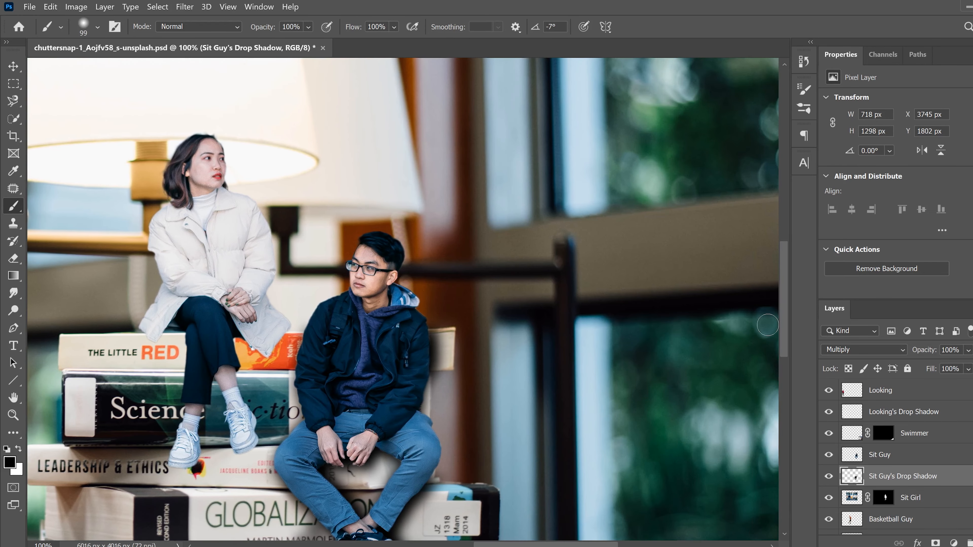
left_click_drag(785, 283, 785, 301)
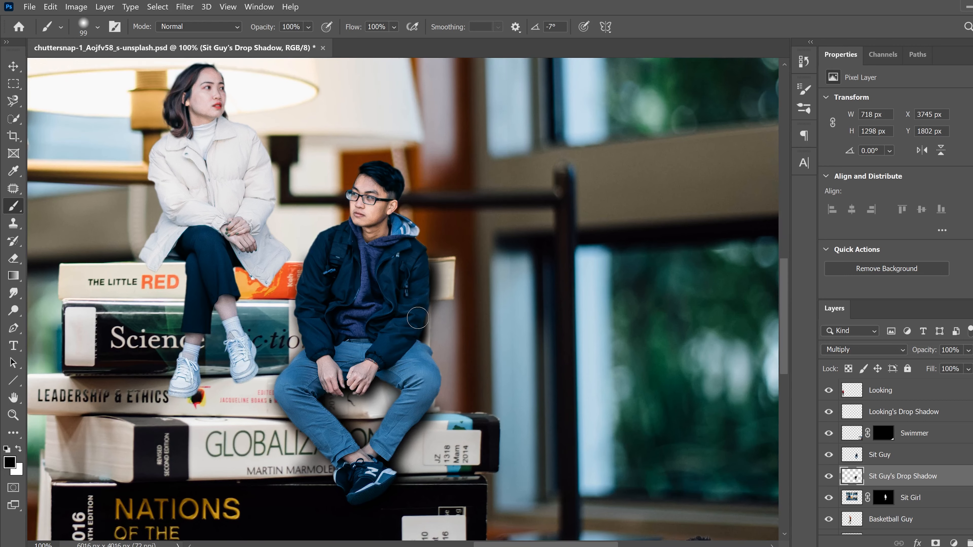
left_click(50, 6)
left_click(77, 20)
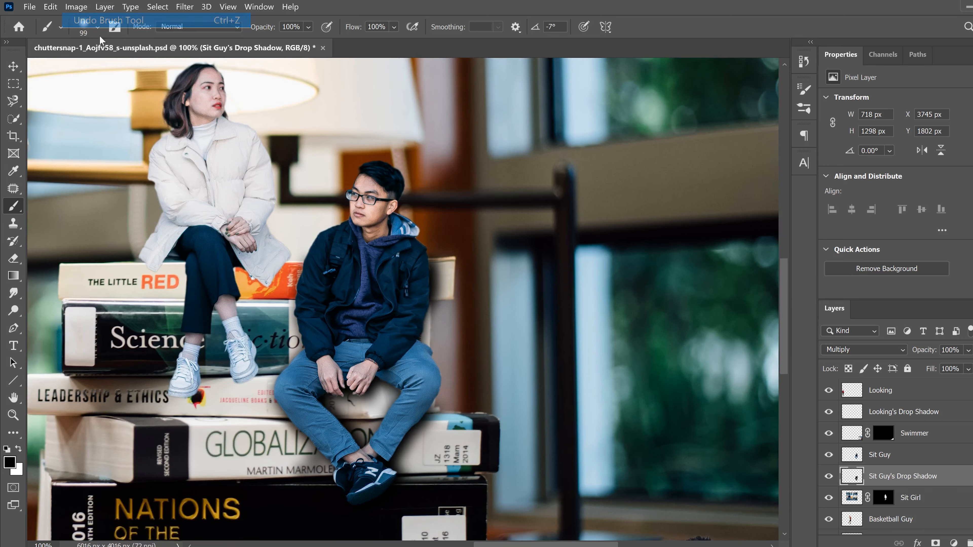
left_click(308, 42)
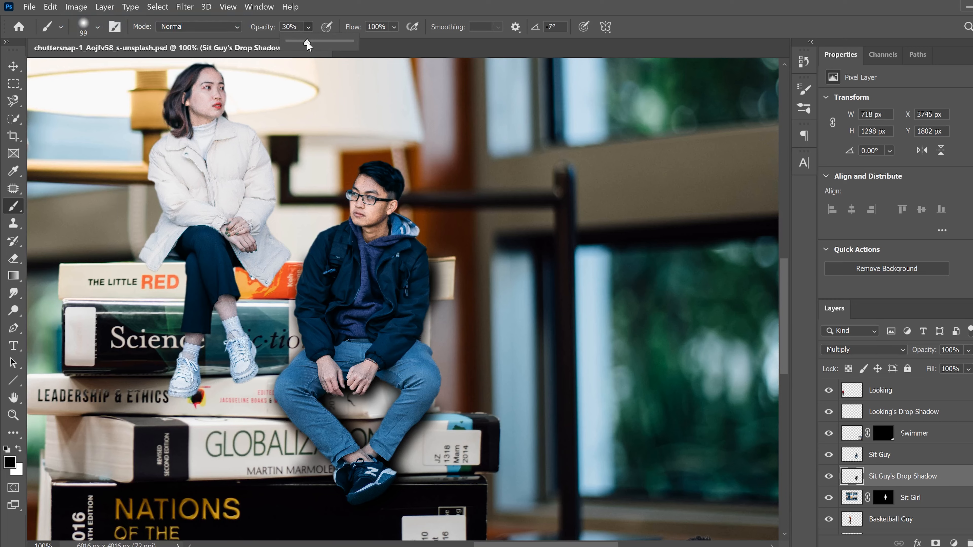
left_click_drag(313, 40, 308, 40)
left_click(416, 349)
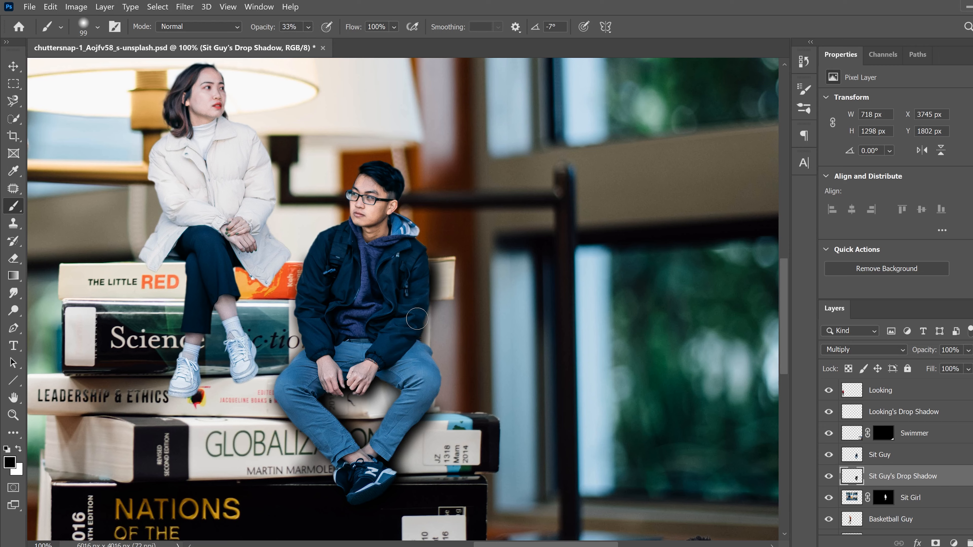
Paint soft black shadow at 33% opacity on the books beside the seated man's arm and shin and between his legs.
left_click_drag(414, 330, 412, 334)
mouse_move(422, 417)
left_mouse_down()
mouse_move(425, 404)
mouse_move(402, 449)
left_mouse_up()
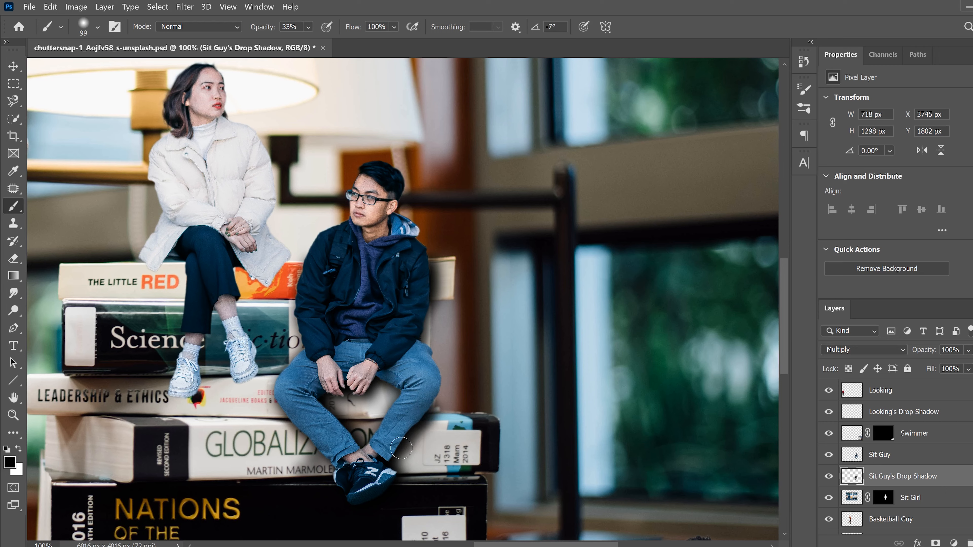
mouse_move(414, 401)
left_mouse_down()
mouse_move(378, 387)
mouse_move(381, 377)
mouse_move(381, 394)
mouse_move(395, 394)
mouse_move(378, 410)
mouse_move(315, 400)
mouse_move(363, 430)
mouse_move(339, 412)
left_mouse_up()
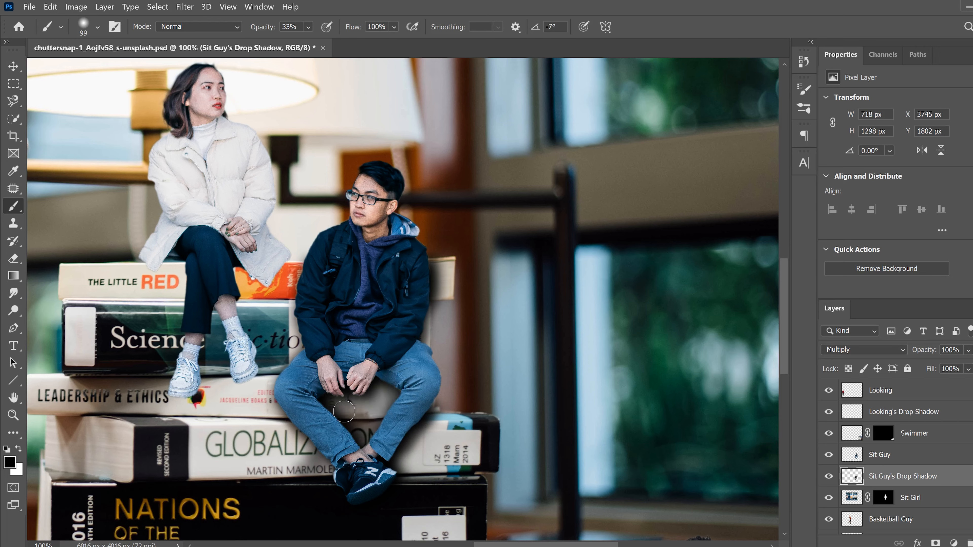
left_click_drag(398, 386, 383, 381)
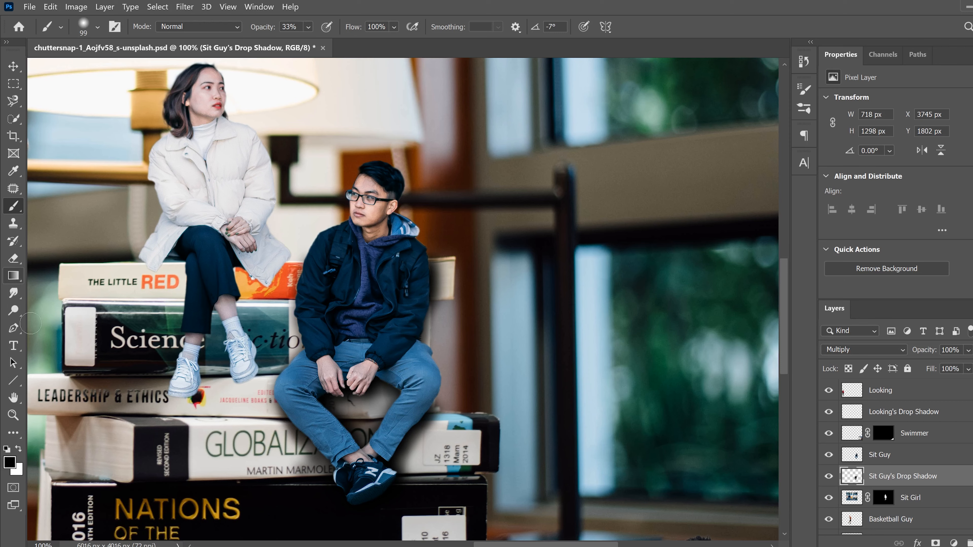
Burn the inner edges of the seated man's jeans on the Sit Guy layer with a 72 px brush, using Midtones at 100% exposure.
left_click(13, 310)
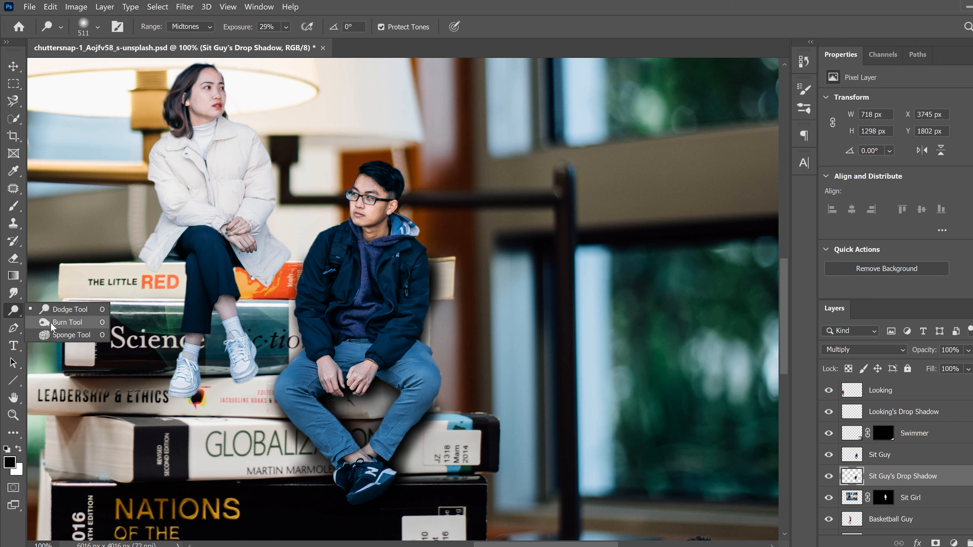
left_click(51, 323)
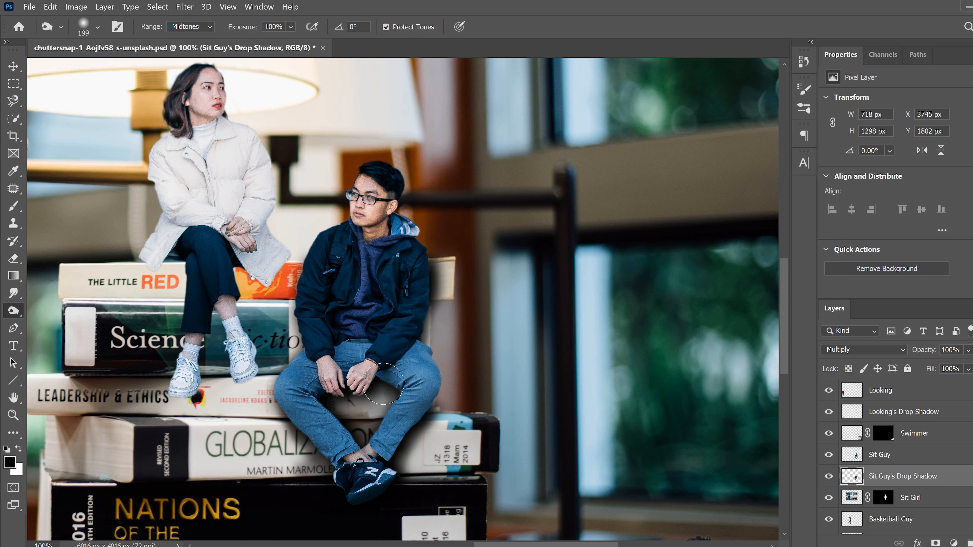
left_click(854, 459)
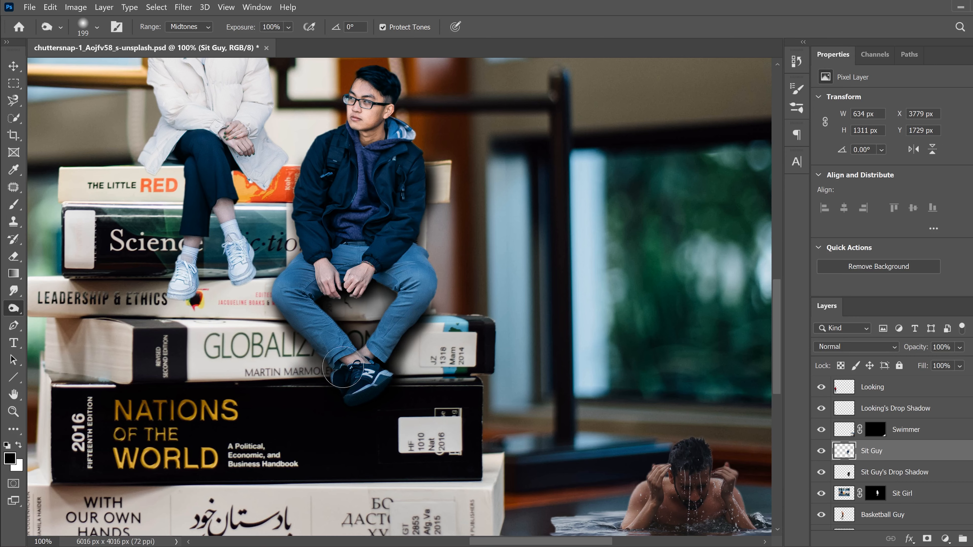
left_click(98, 27)
left_click_drag(122, 70, 114, 74)
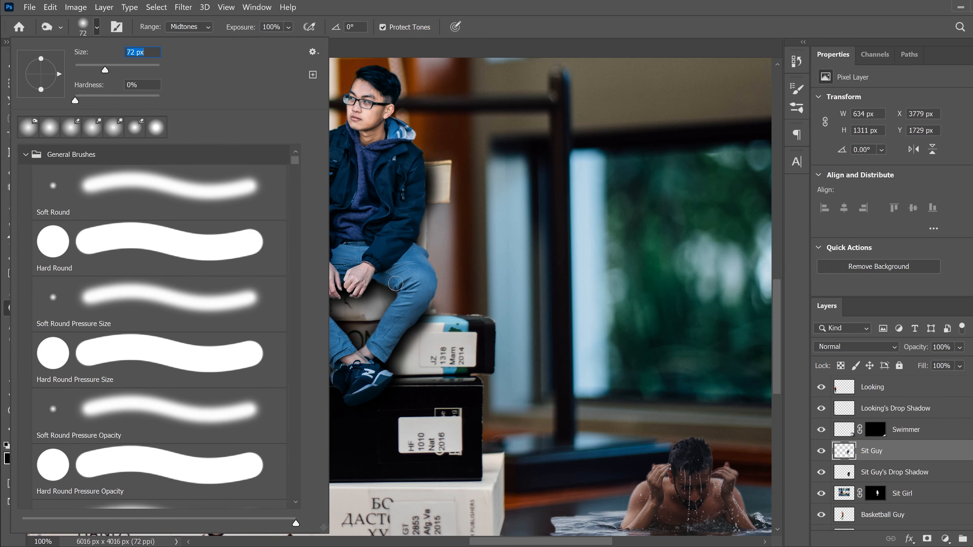
key("ctrl+plus")
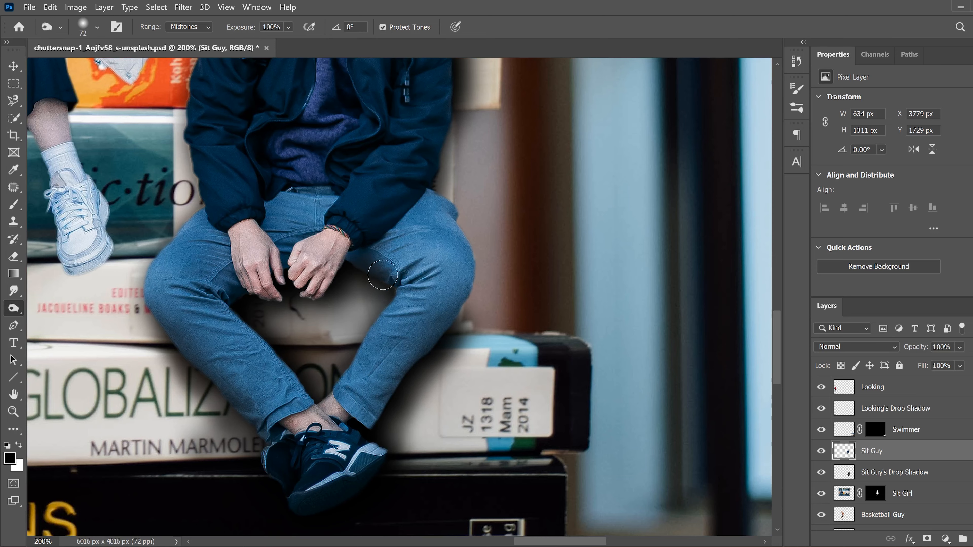
mouse_move(378, 280)
left_mouse_down()
mouse_move(356, 262)
mouse_move(386, 291)
mouse_move(330, 308)
mouse_move(239, 298)
mouse_move(225, 286)
mouse_move(253, 321)
mouse_move(276, 312)
left_mouse_up()
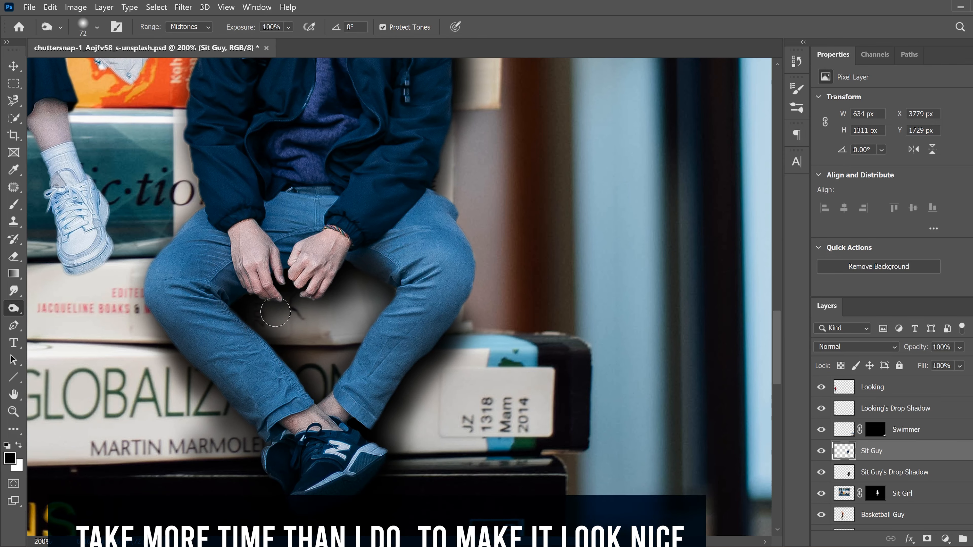
Burn the small area of the seated man's jeans between his hands with a 28 px brush.
left_click(96, 30)
left_click_drag(113, 72, 89, 72)
key("Return")
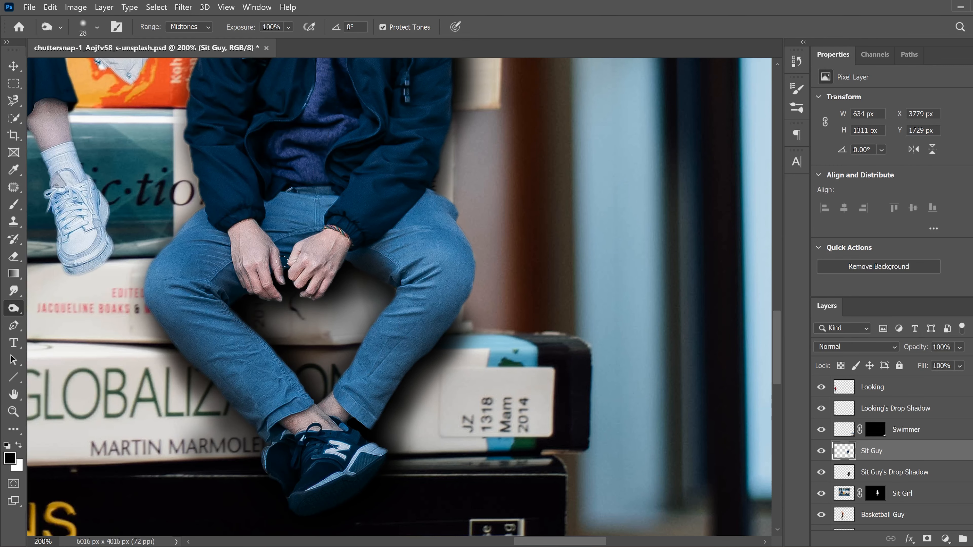
left_click_drag(283, 247, 305, 237)
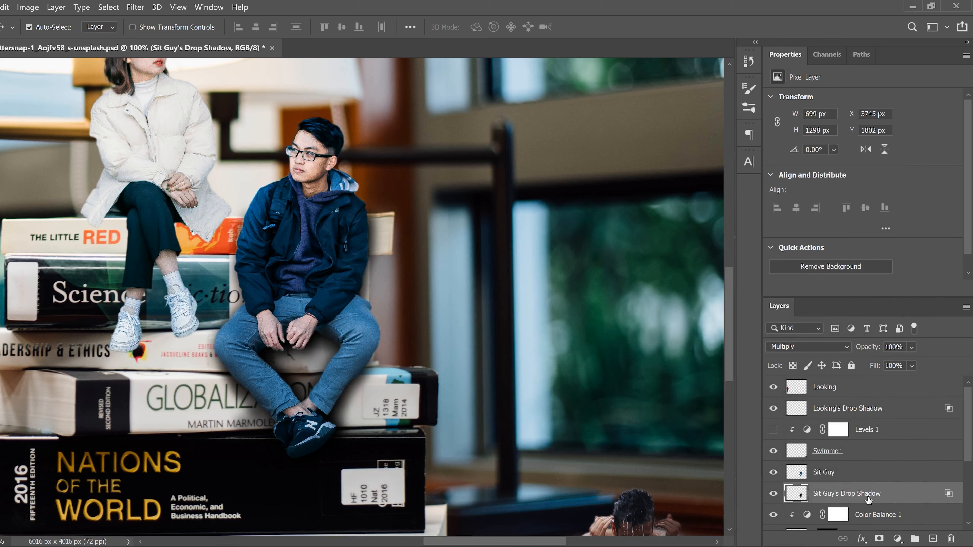
Lower the opacity of the Sit Guy's Drop Shadow layer slightly.
left_click(913, 346)
left_click_drag(954, 364, 947, 365)
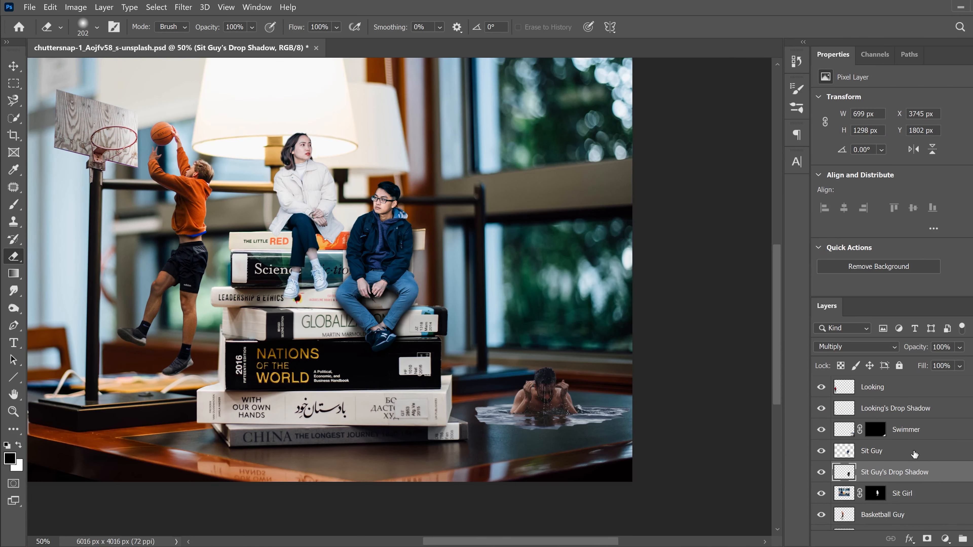
Dodge the seated man's head and shoulders on the Sit Guy layer with a 338 px brush, using Midtones at 29% exposure.
left_click(847, 454)
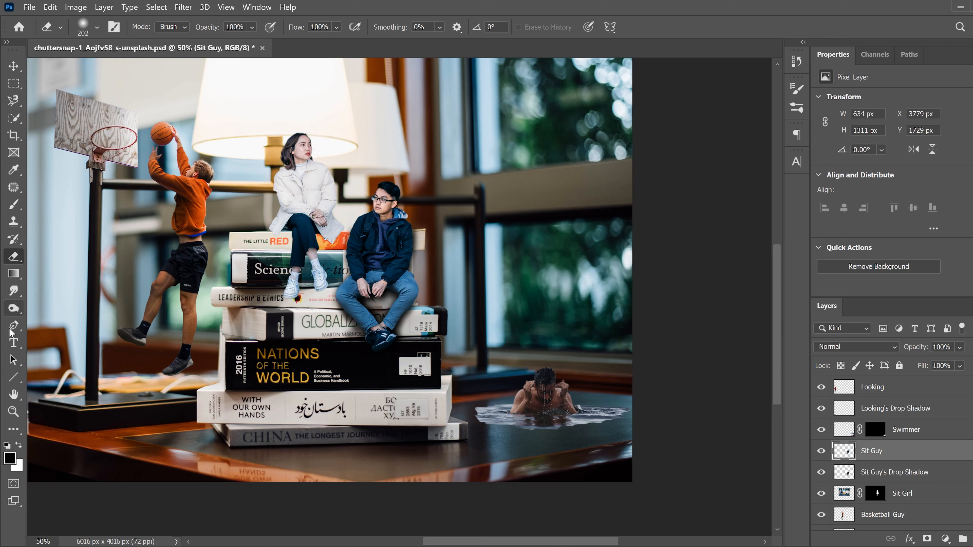
left_click(15, 310)
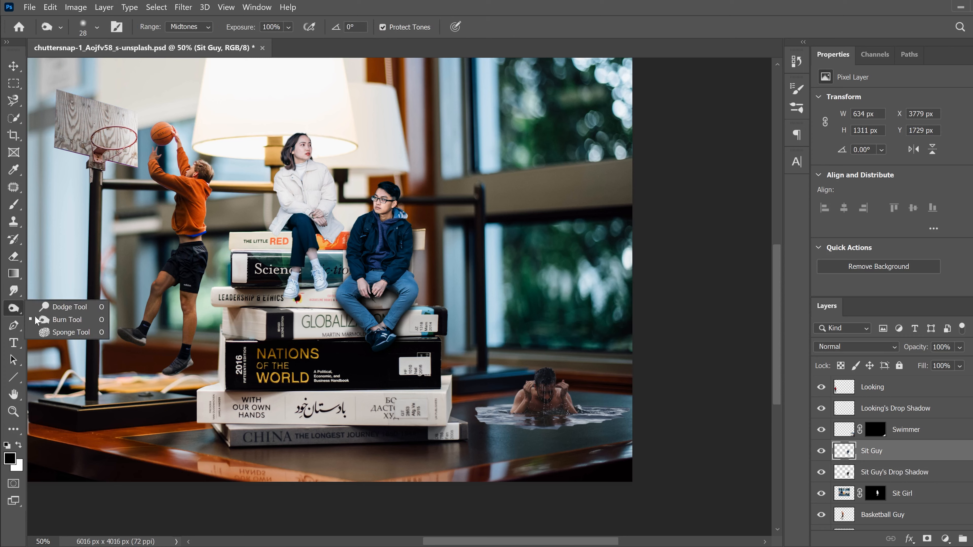
left_click(66, 310)
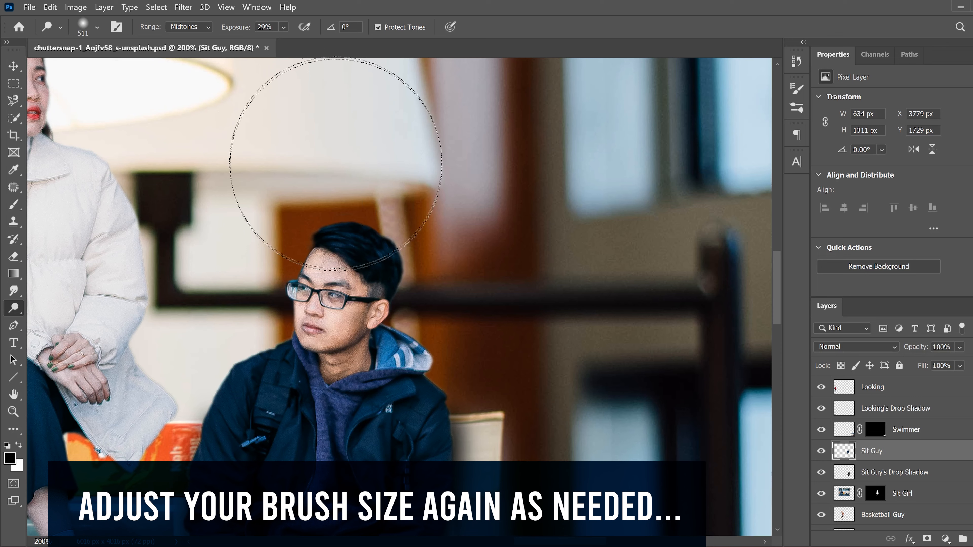
left_click(97, 27)
left_click_drag(149, 69, 145, 70)
left_click(409, 3)
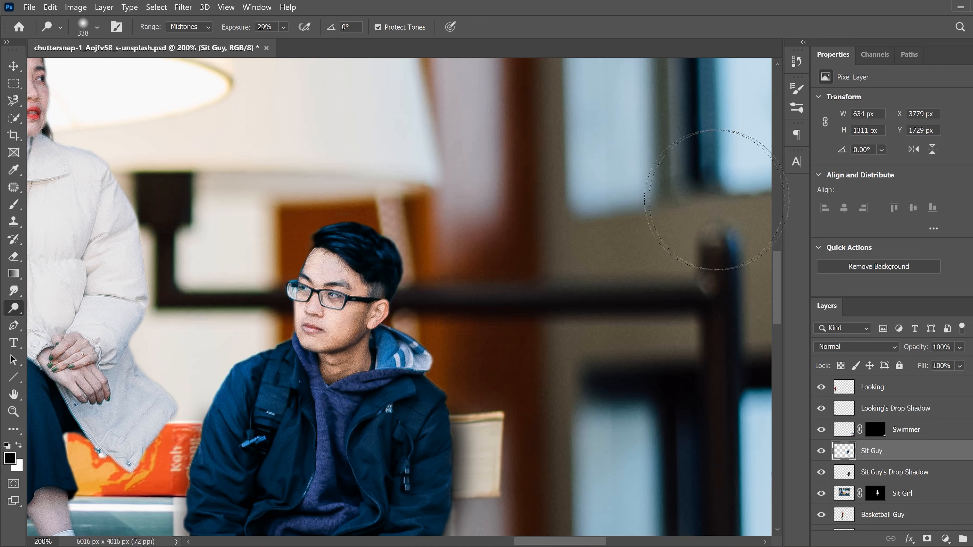
key("ctrl+minus")
key("ctrl+minus")
key("ctrl+minus")
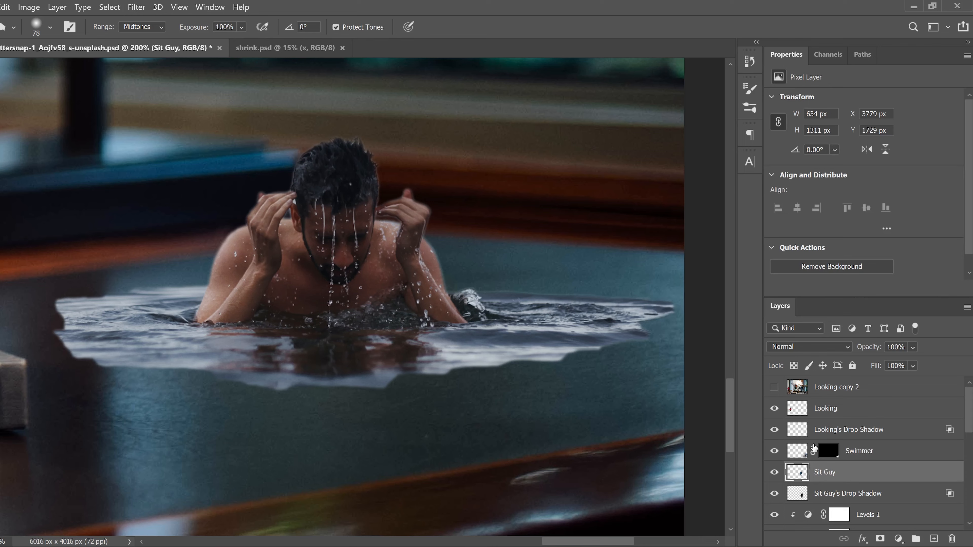
Mask out the hard water edges around the swimmer with a soft 193 px black brush at 82% opacity on the Swimmer layer mask.
left_click(829, 451)
right_click(829, 453)
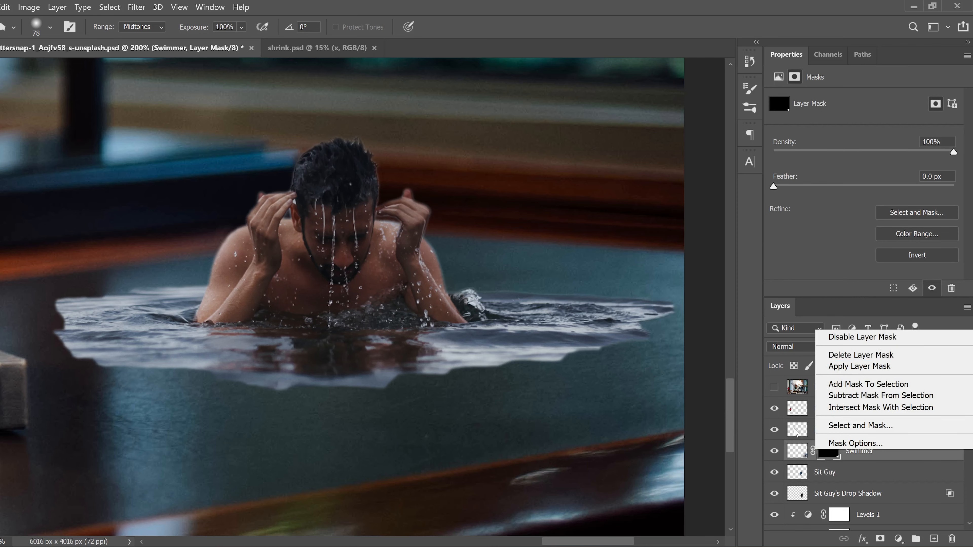
left_click(824, 456)
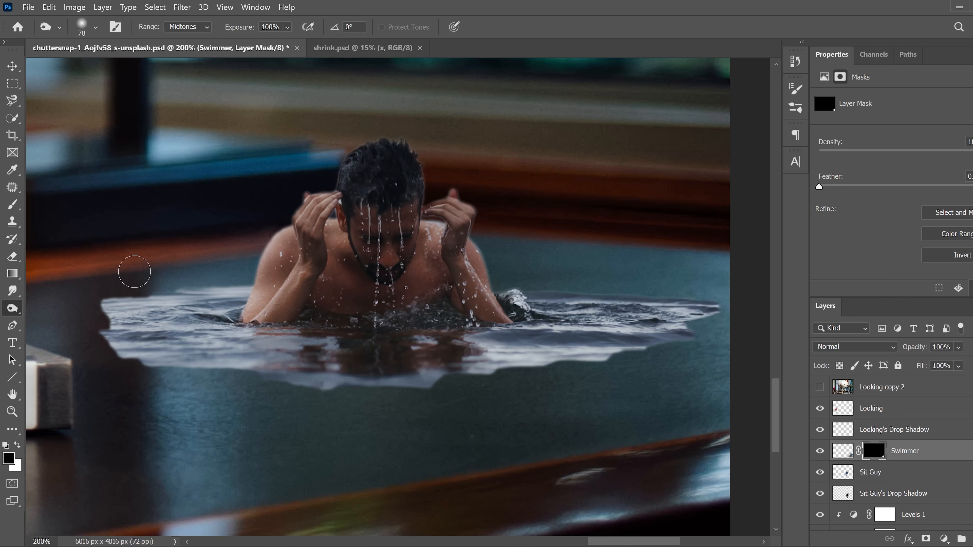
left_click(12, 206)
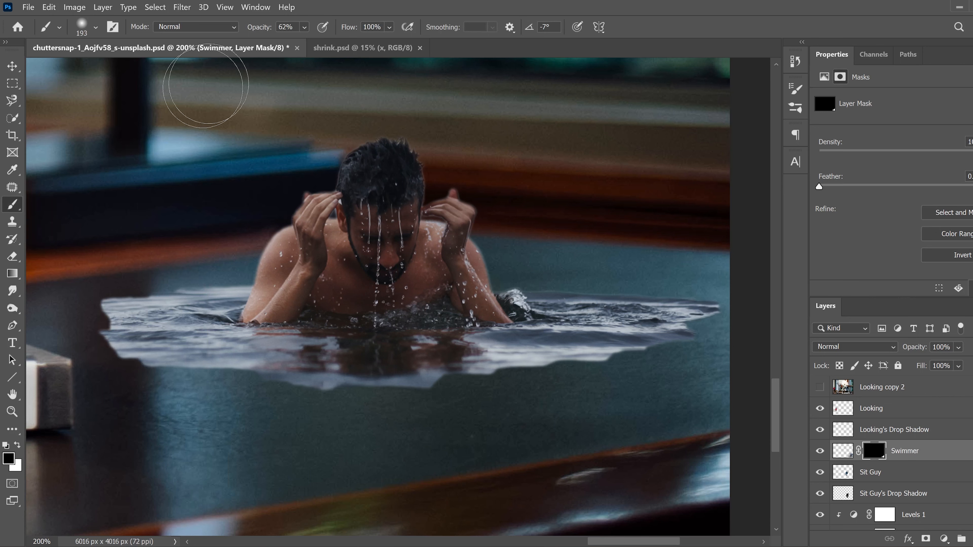
left_click(305, 27)
left_click_drag(332, 41, 344, 41)
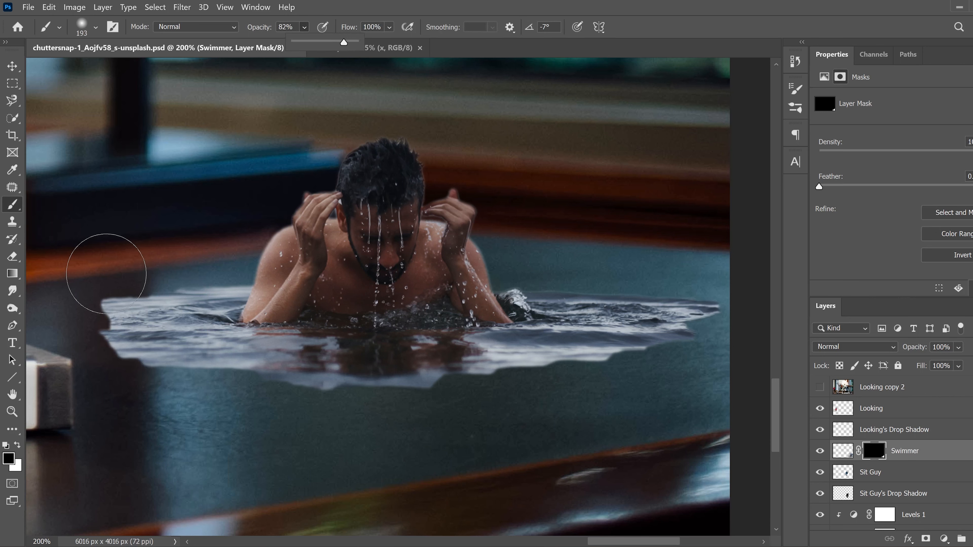
left_click(96, 27)
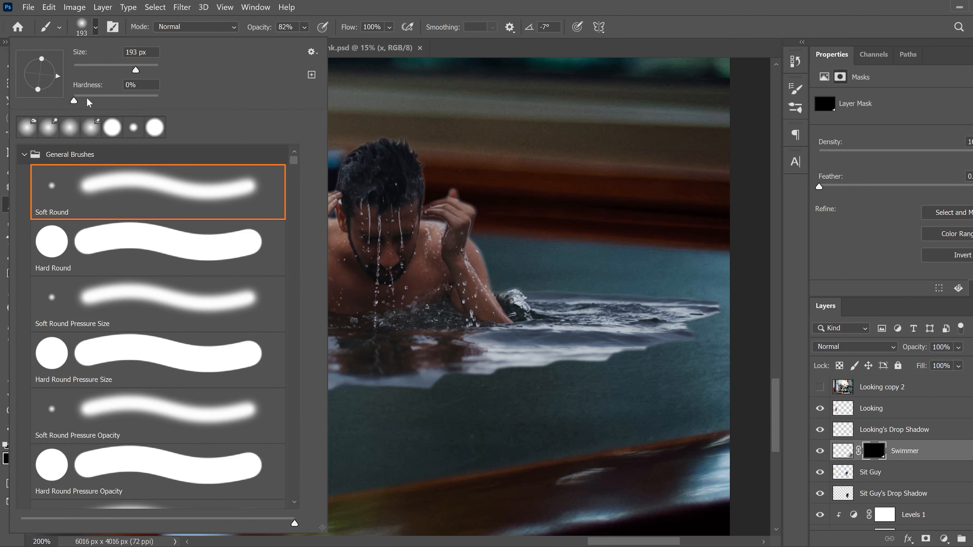
left_click_drag(78, 103, 74, 102)
left_click(341, 11)
mouse_move(111, 348)
left_mouse_down()
mouse_move(87, 330)
mouse_move(97, 312)
mouse_move(95, 333)
mouse_move(96, 312)
mouse_move(97, 368)
mouse_move(116, 390)
mouse_move(109, 326)
mouse_move(92, 303)
mouse_move(191, 256)
mouse_move(205, 259)
mouse_move(96, 280)
mouse_move(94, 361)
mouse_move(114, 384)
mouse_move(204, 406)
mouse_move(122, 405)
mouse_move(195, 402)
mouse_move(161, 394)
mouse_move(331, 405)
mouse_move(147, 402)
mouse_move(176, 399)
mouse_move(208, 403)
mouse_move(127, 409)
mouse_move(343, 404)
mouse_move(217, 430)
mouse_move(530, 405)
mouse_move(377, 410)
mouse_move(316, 416)
mouse_move(550, 416)
mouse_move(433, 412)
mouse_move(348, 427)
mouse_move(562, 379)
mouse_move(355, 417)
mouse_move(572, 383)
mouse_move(538, 392)
mouse_move(555, 398)
mouse_move(493, 403)
mouse_move(636, 385)
mouse_move(597, 386)
mouse_move(627, 387)
mouse_move(690, 349)
mouse_move(680, 363)
mouse_move(708, 324)
mouse_move(695, 353)
mouse_move(714, 311)
mouse_move(614, 272)
mouse_move(530, 259)
mouse_move(572, 261)
mouse_move(542, 270)
mouse_move(689, 279)
mouse_move(745, 349)
mouse_move(616, 392)
mouse_move(469, 390)
mouse_move(504, 409)
mouse_move(535, 400)
mouse_move(702, 430)
mouse_move(651, 414)
left_mouse_up()
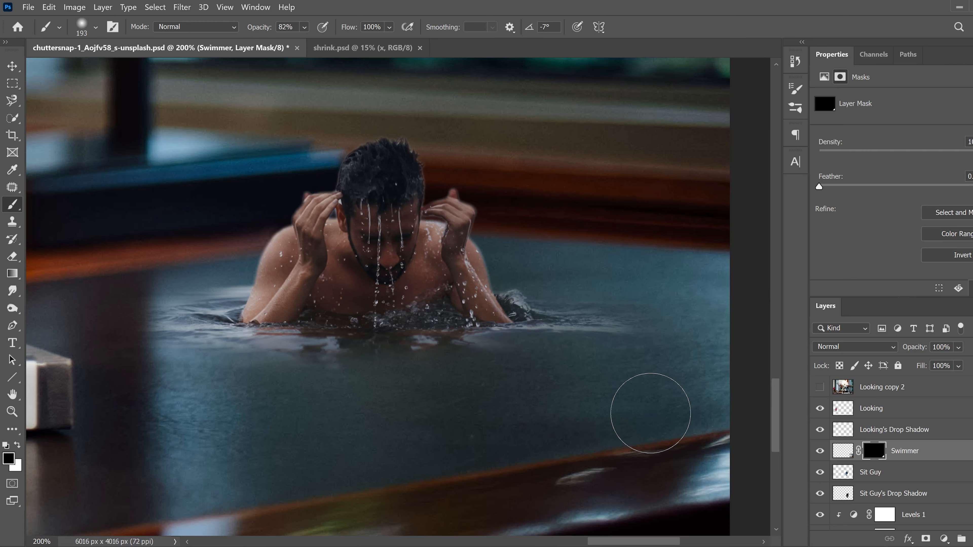
Bring back faint ripples and the reflection around the swimmer by painting white on the mask at 39% opacity with the soft 193 px brush.
left_click(19, 444)
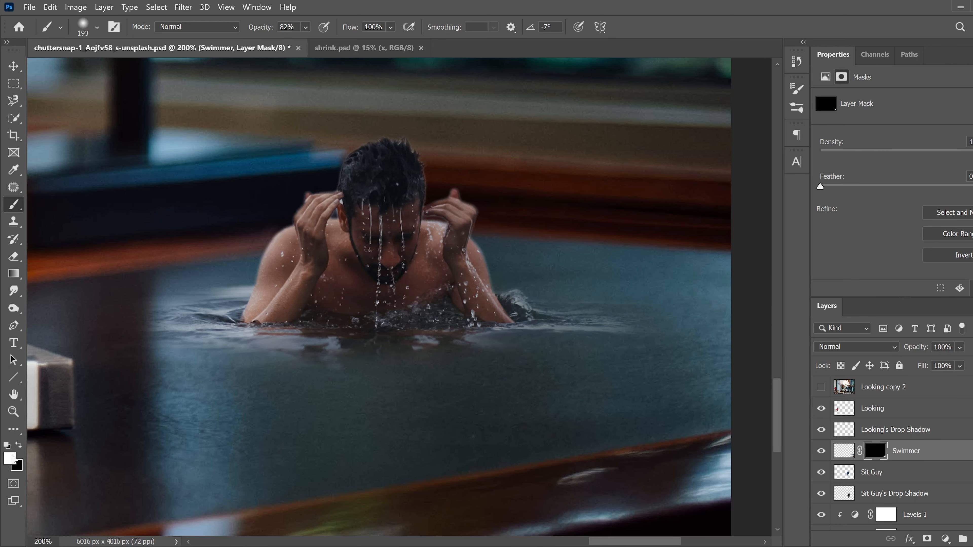
left_click(306, 31)
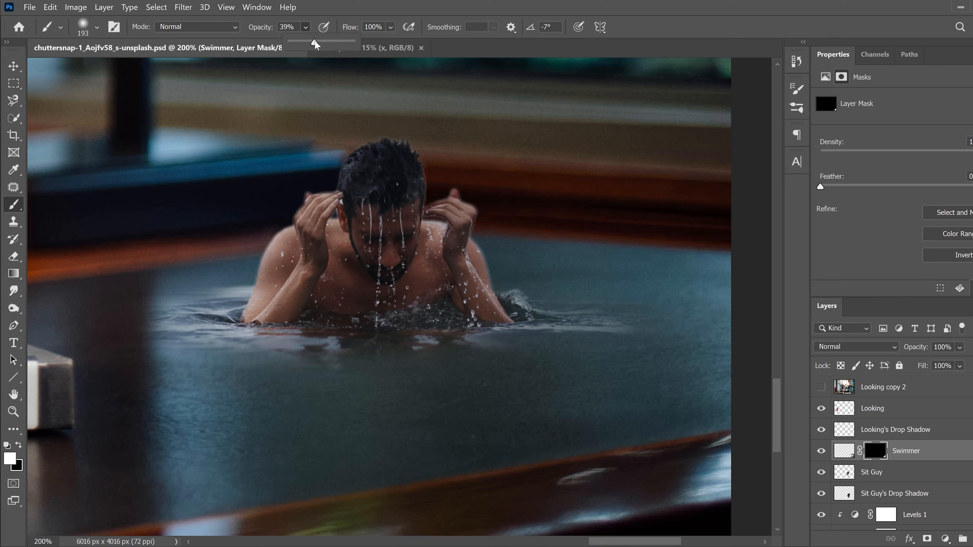
mouse_move(194, 328)
left_mouse_down()
mouse_move(257, 339)
mouse_move(197, 353)
mouse_move(318, 353)
mouse_move(330, 340)
mouse_move(256, 340)
mouse_move(333, 332)
mouse_move(414, 328)
mouse_move(307, 338)
mouse_move(448, 341)
mouse_move(277, 347)
mouse_move(324, 333)
mouse_move(497, 339)
mouse_move(382, 347)
left_mouse_up()
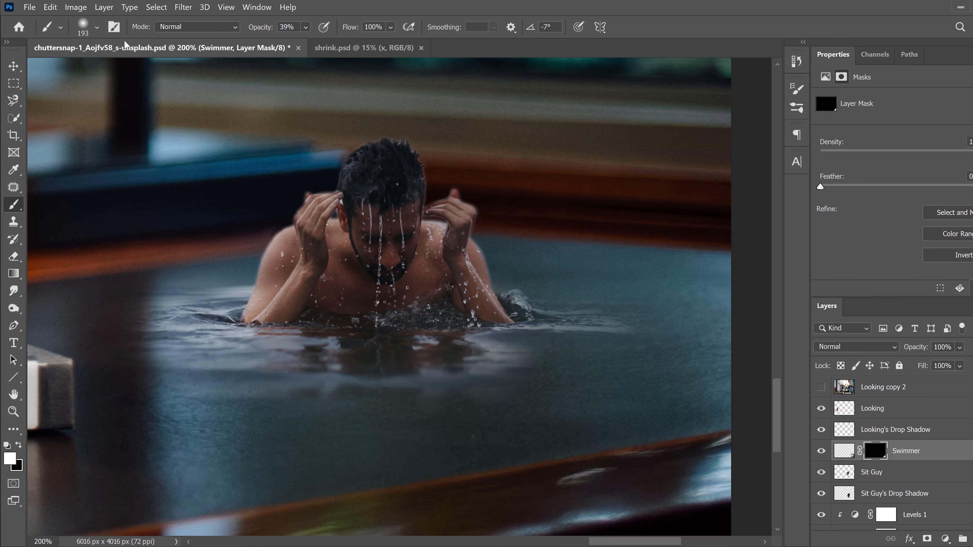
left_click(98, 28)
left_click(73, 103)
left_click(428, 6)
mouse_move(454, 346)
left_mouse_down()
mouse_move(552, 337)
mouse_move(582, 322)
mouse_move(619, 326)
mouse_move(557, 337)
mouse_move(656, 341)
mouse_move(519, 358)
left_mouse_up()
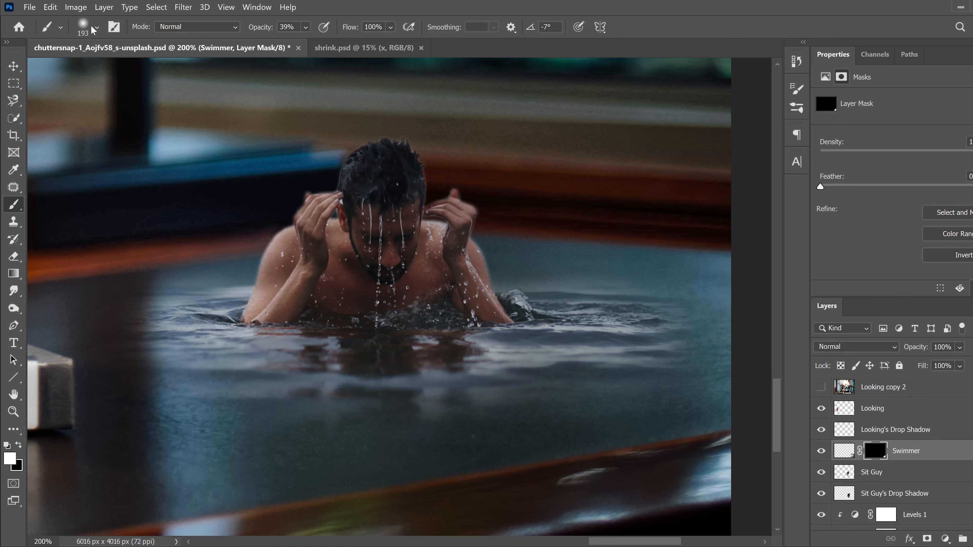
Fade the lowest ripples with black on the Swimmer mask, and apply the mask to the layer.
left_click(19, 445)
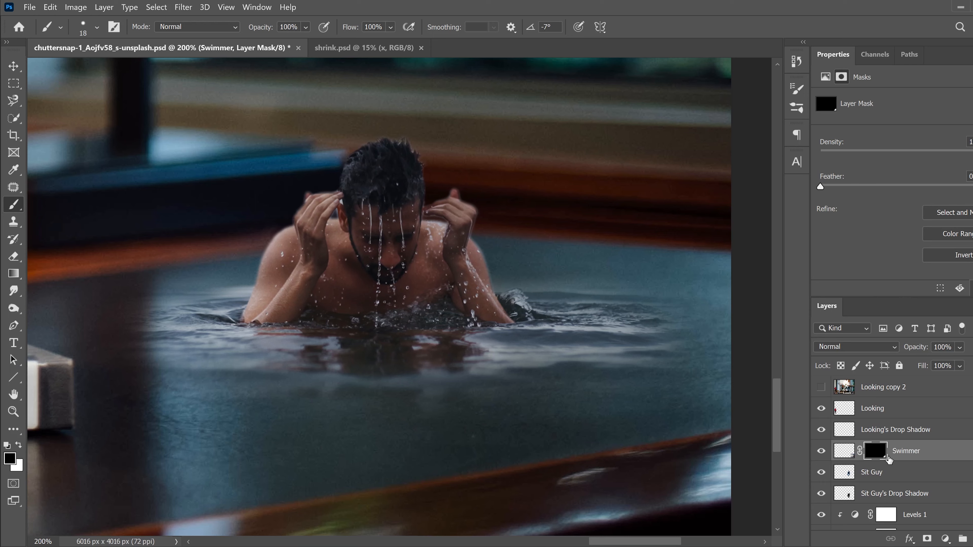
right_click(877, 455)
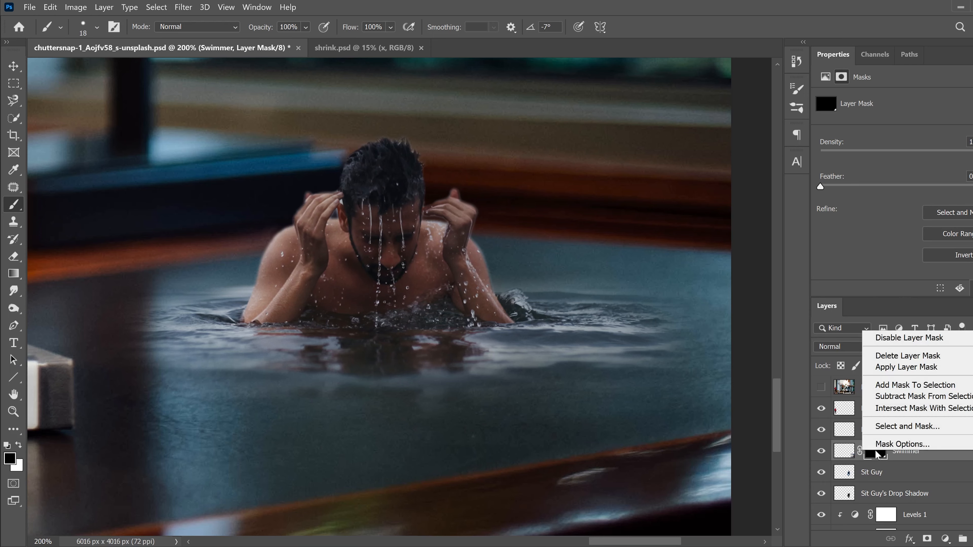
left_click(907, 368)
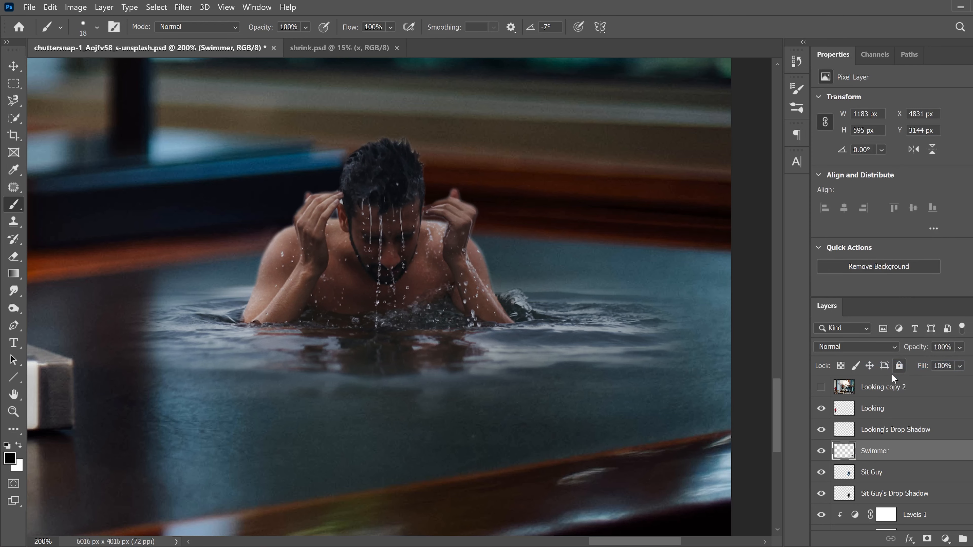
key("ctrl+minus")
key("ctrl+minus")
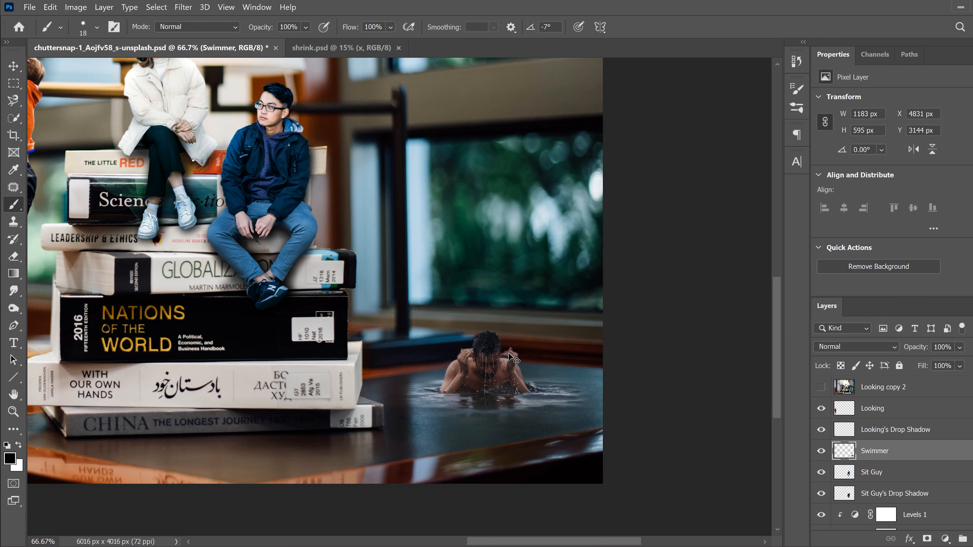
key("ctrl+minus")
key("ctrl+minus")
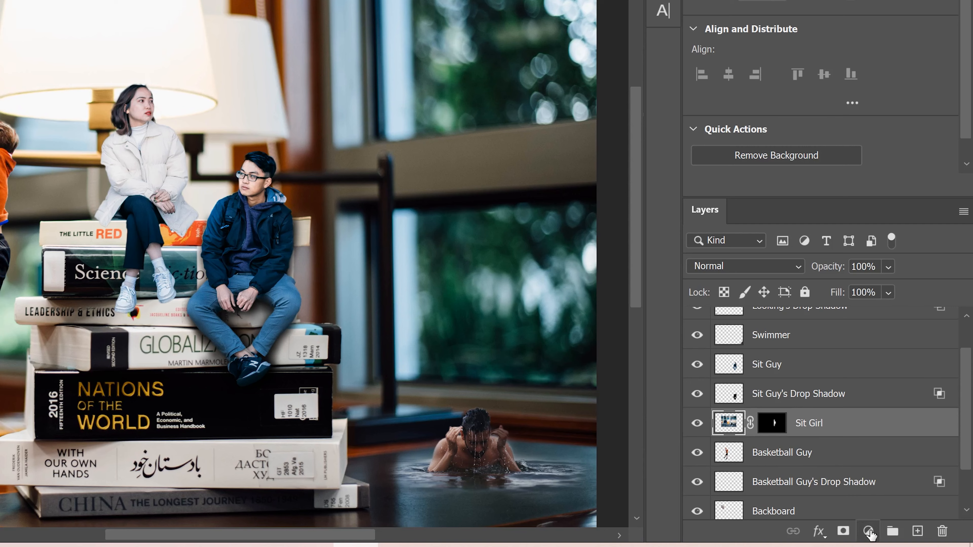
Add a Color Balance and a Levels adjustment layer directly above the Sit Girl layer.
left_click(869, 533)
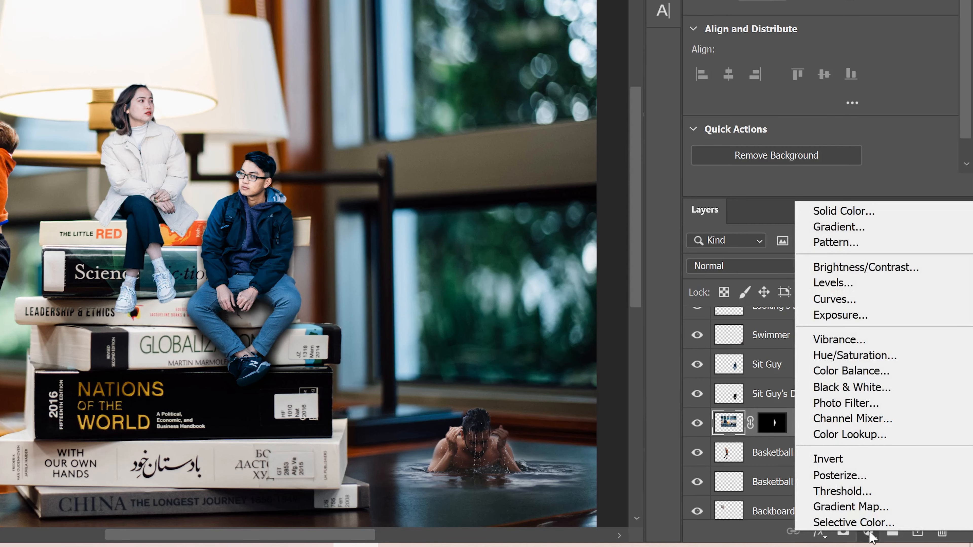
left_click(858, 371)
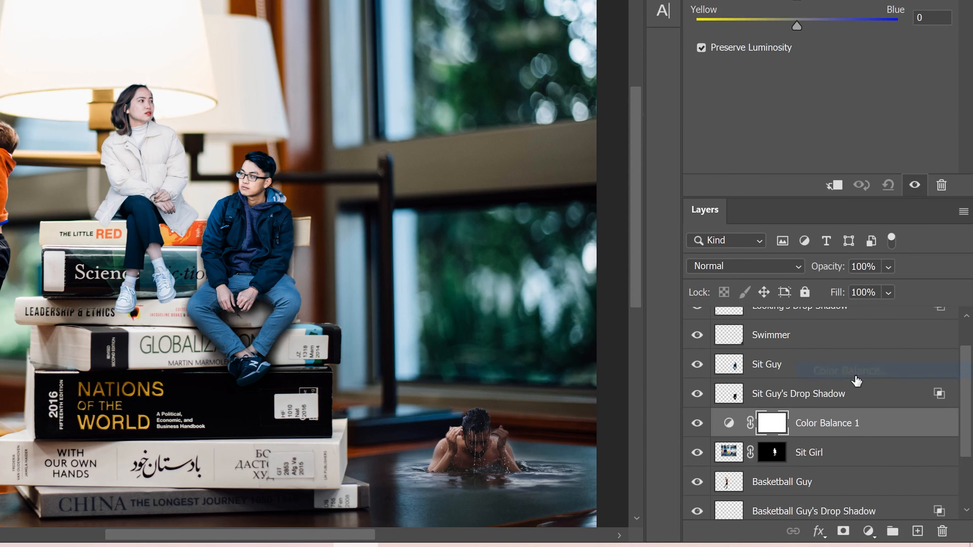
left_click(869, 533)
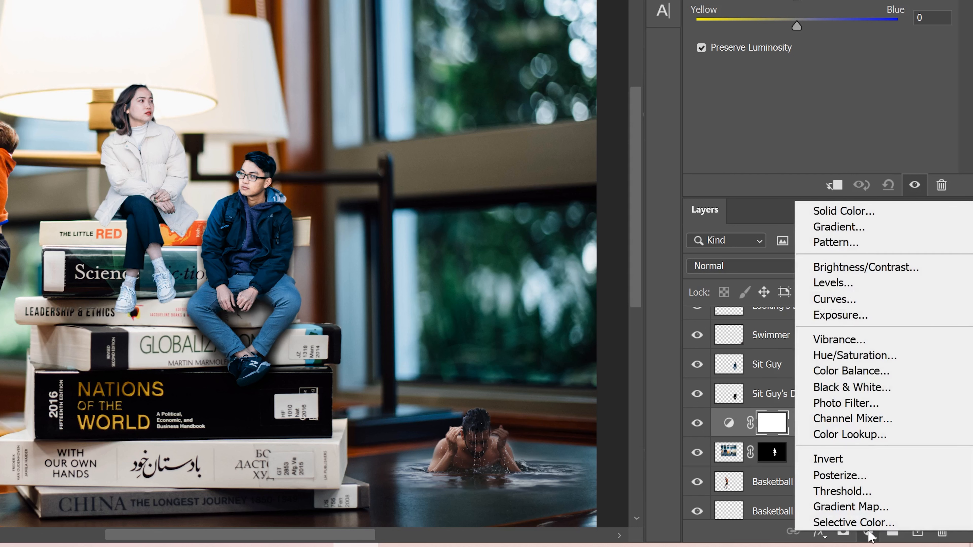
left_click(853, 283)
Clip the Levels and Color Balance adjustment layers so they affect only the Sit Girl layer.
left_click(823, 454)
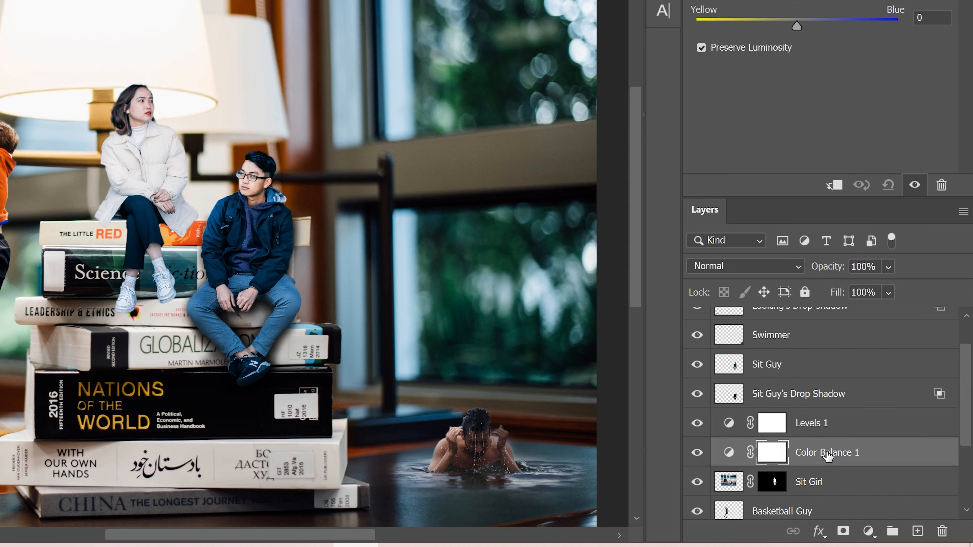
left_click(843, 425)
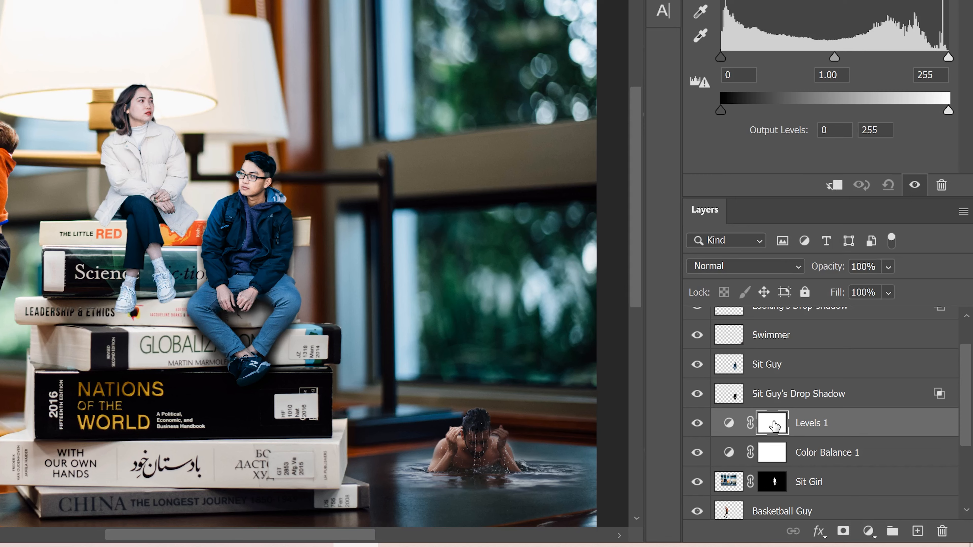
scroll(906, 367, "up", 2)
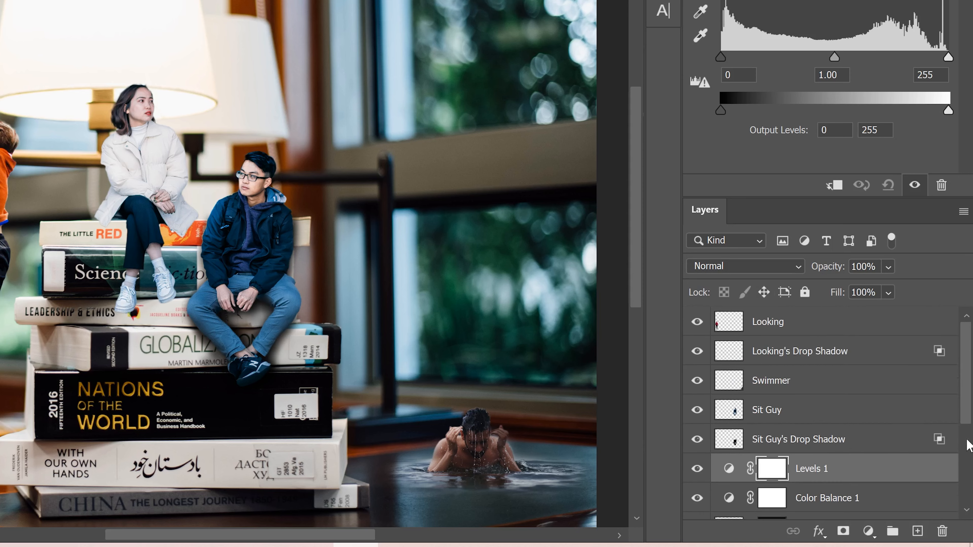
mouse_move(778, 470)
left_mouse_down()
mouse_move(778, 295)
mouse_move(775, 468)
left_mouse_up()
scroll(968, 414, "down", 1)
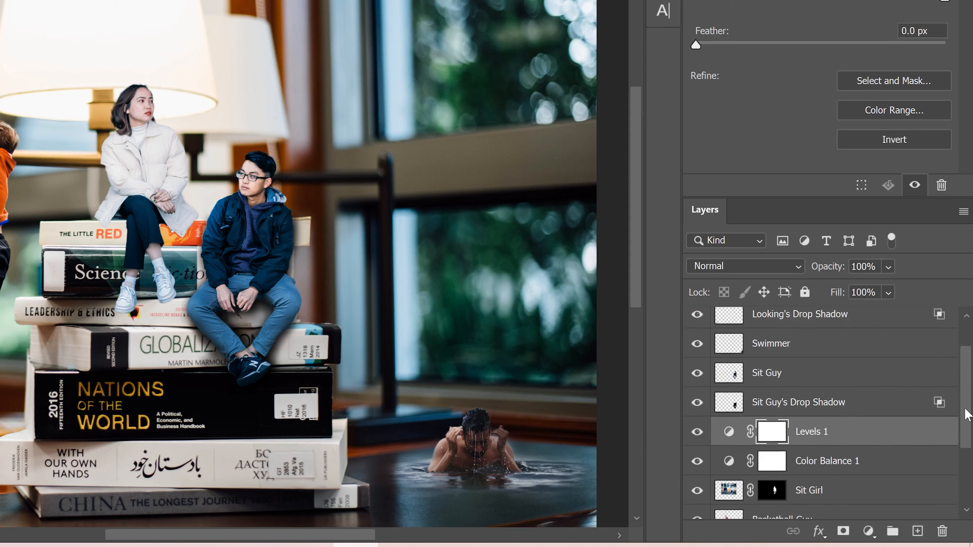
scroll(968, 414, "down", 2)
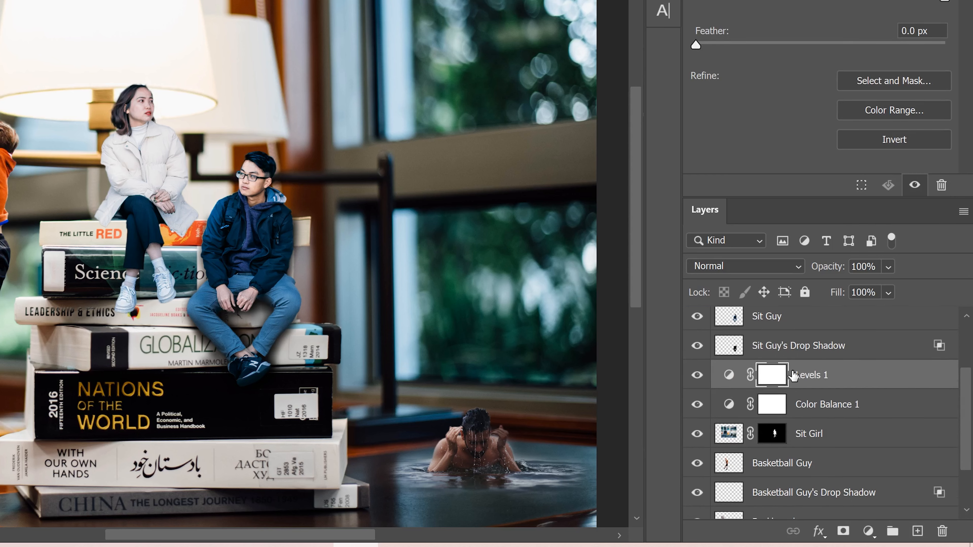
left_click(821, 377)
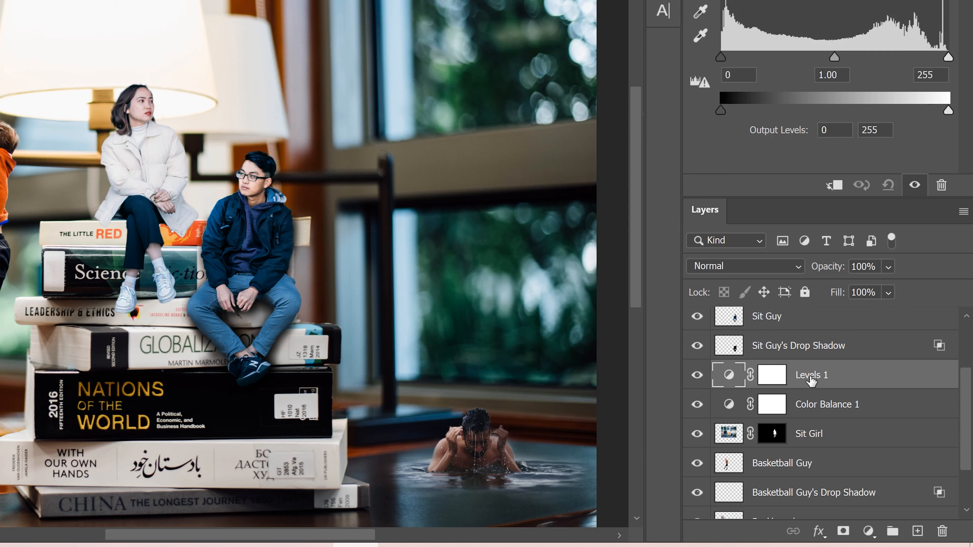
left_click(836, 187)
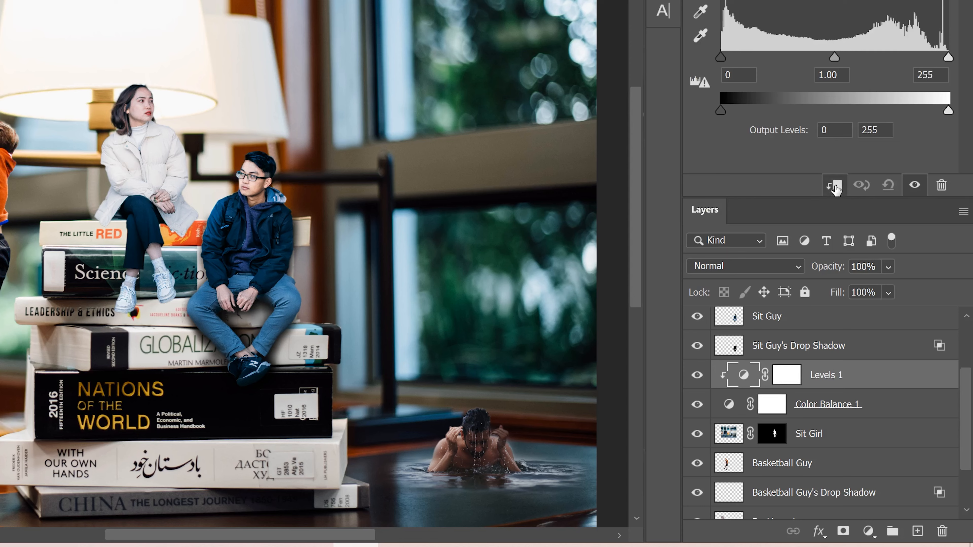
left_click(822, 407)
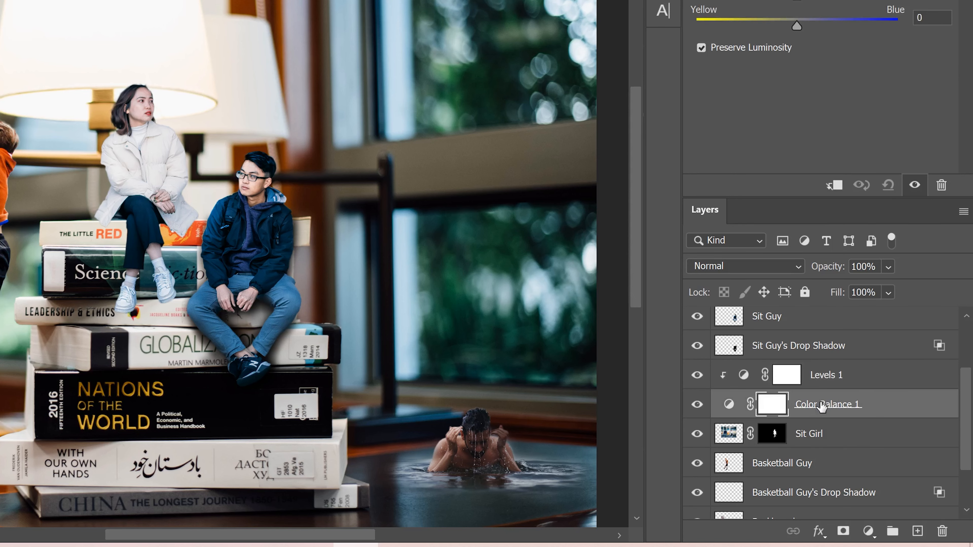
left_click(834, 187)
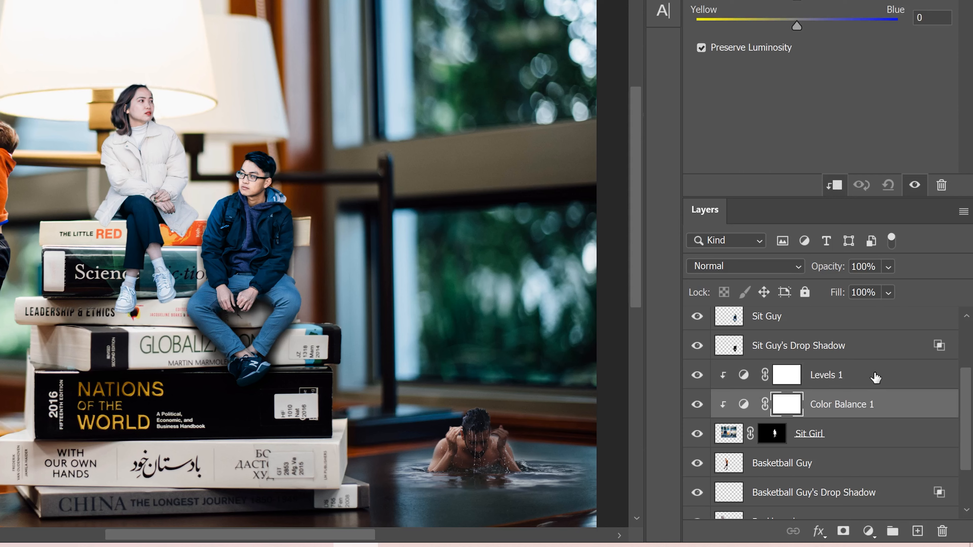
Shift the midtones of the Color Balance adjustment above Sit Girl toward yellow, keeping the Cyan–Red value at 0.
left_click(729, 433)
left_click(865, 403)
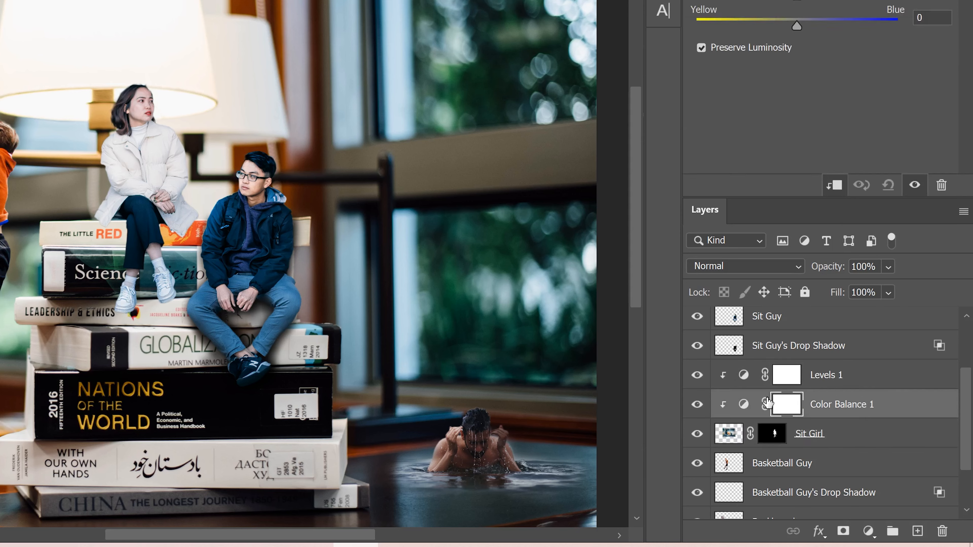
left_click(729, 434)
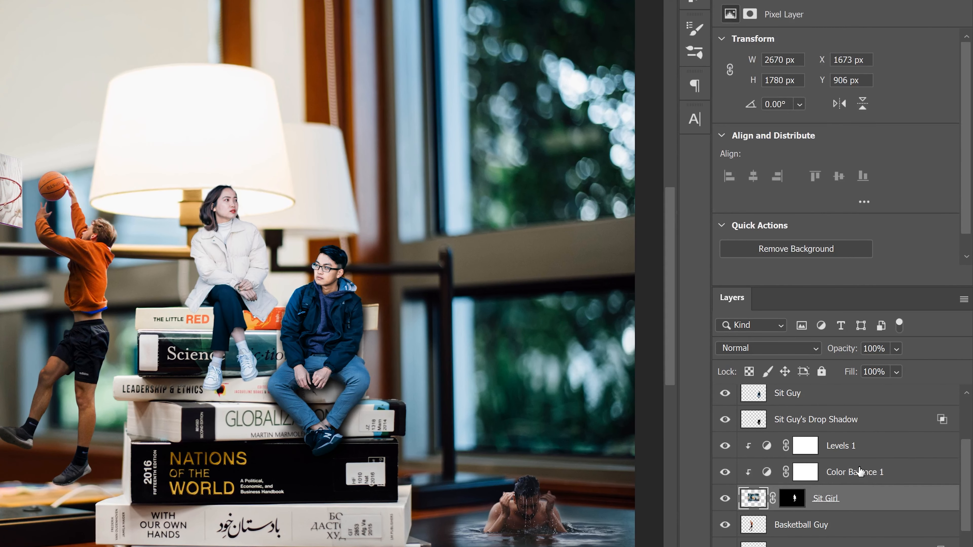
left_click(850, 407)
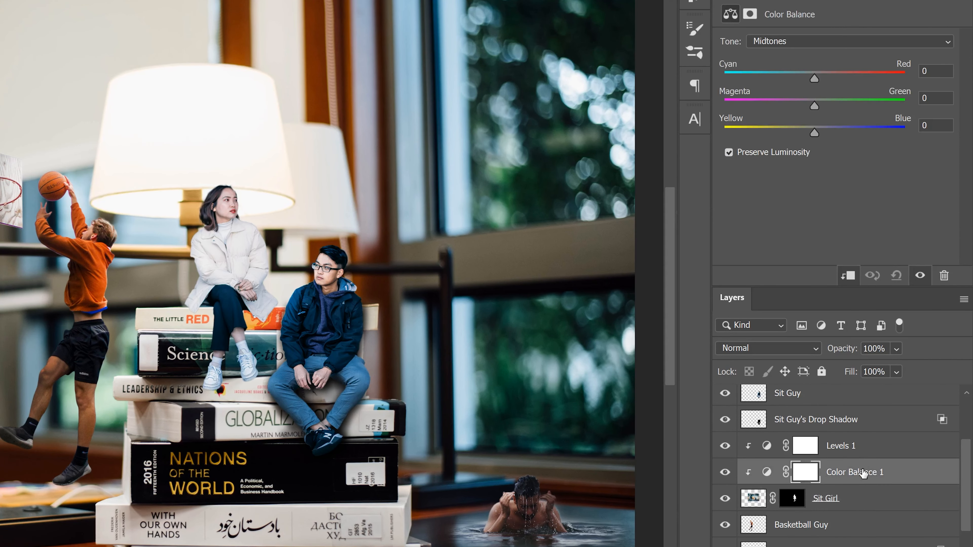
left_click_drag(813, 74, 779, 74)
left_click_drag(777, 75, 808, 75)
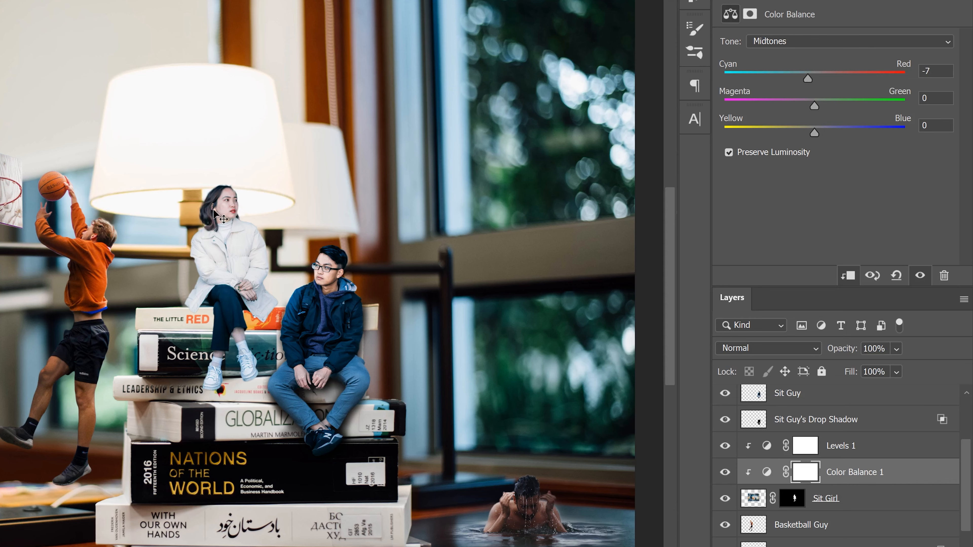
left_click_drag(808, 75, 816, 78)
left_click_drag(803, 134, 803, 129)
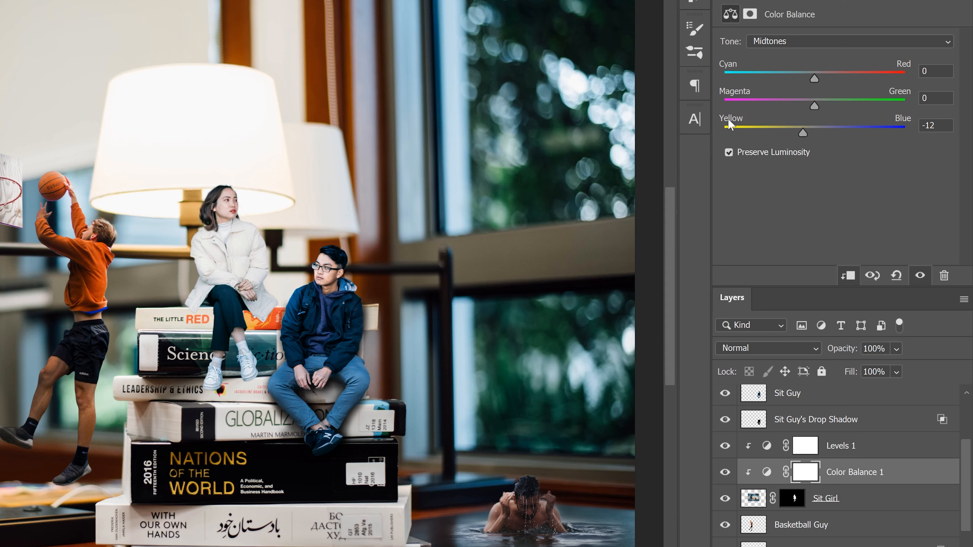
mouse_move(813, 132)
left_mouse_down()
mouse_move(845, 133)
mouse_move(816, 134)
left_mouse_up()
left_click_drag(792, 131, 791, 131)
Set the Levels adjustment above Sit Girl to a midtone input of 0.81 and a white input of 247.
left_click(865, 446)
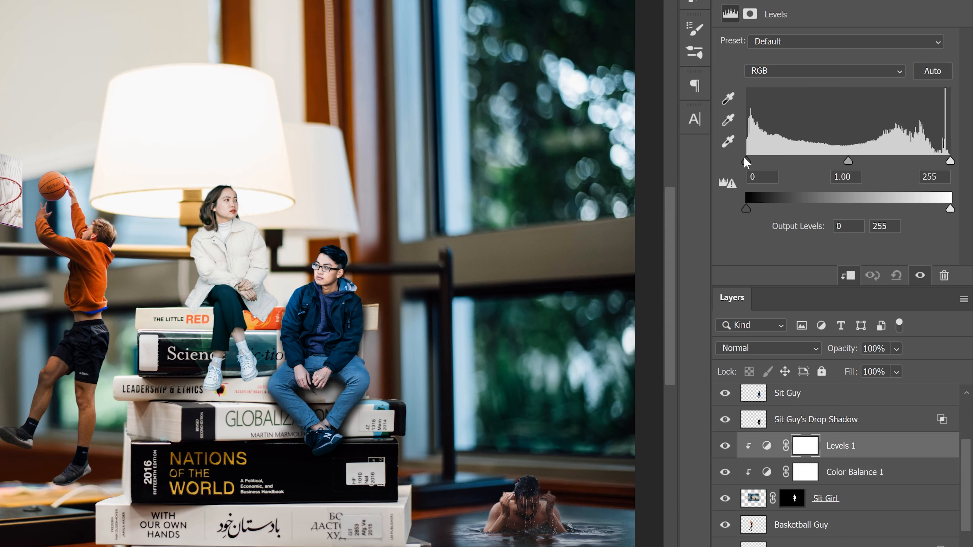
left_click_drag(744, 158, 724, 160)
mouse_move(951, 160)
left_mouse_down()
mouse_move(898, 163)
mouse_move(950, 161)
left_mouse_up()
left_click_drag(850, 161, 862, 160)
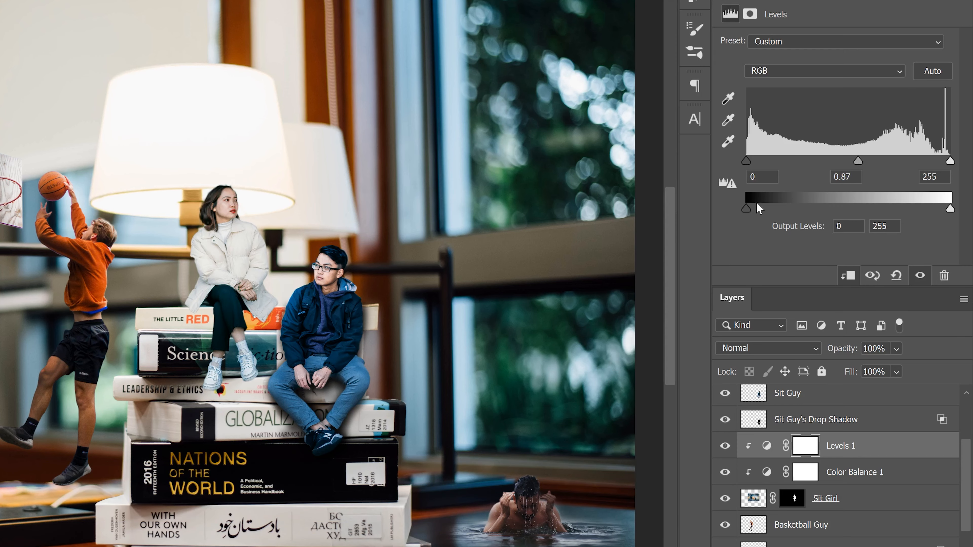
left_click_drag(745, 207, 720, 204)
mouse_move(950, 210)
left_mouse_down()
mouse_move(897, 206)
mouse_move(951, 209)
left_mouse_up()
left_click_drag(950, 160, 944, 163)
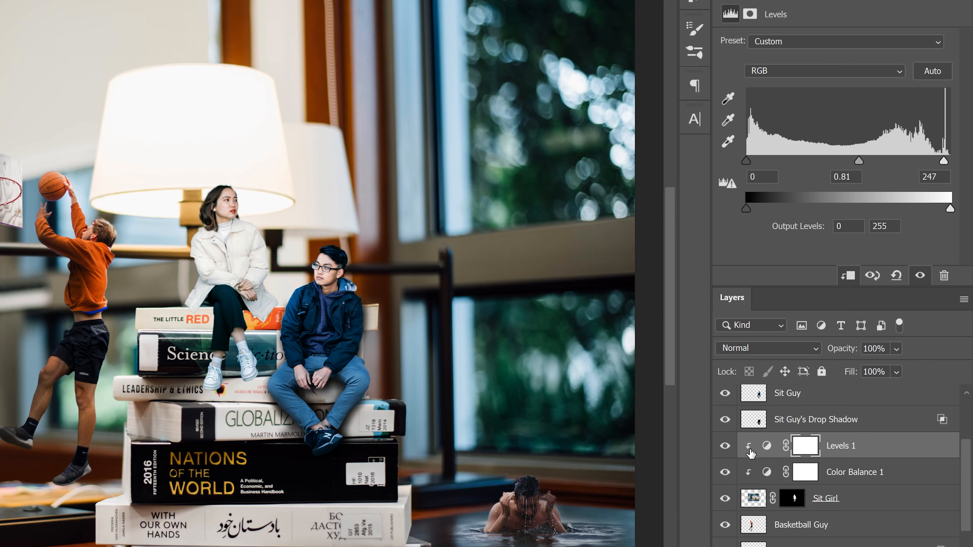
Compare the seated girl with and without the Levels and Color Balance adjustments by toggling their visibility.
left_click(725, 446)
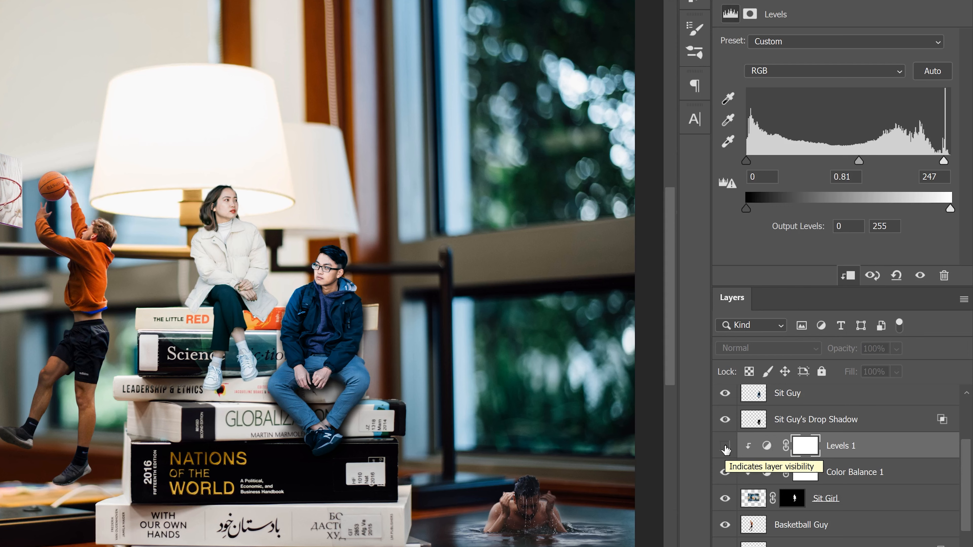
left_click(725, 447)
left_click(725, 447)
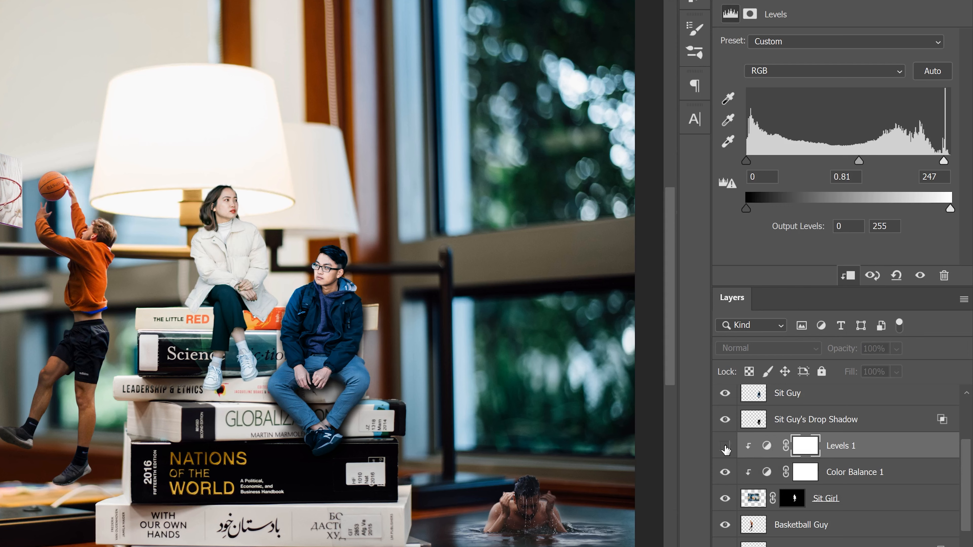
left_click(726, 447)
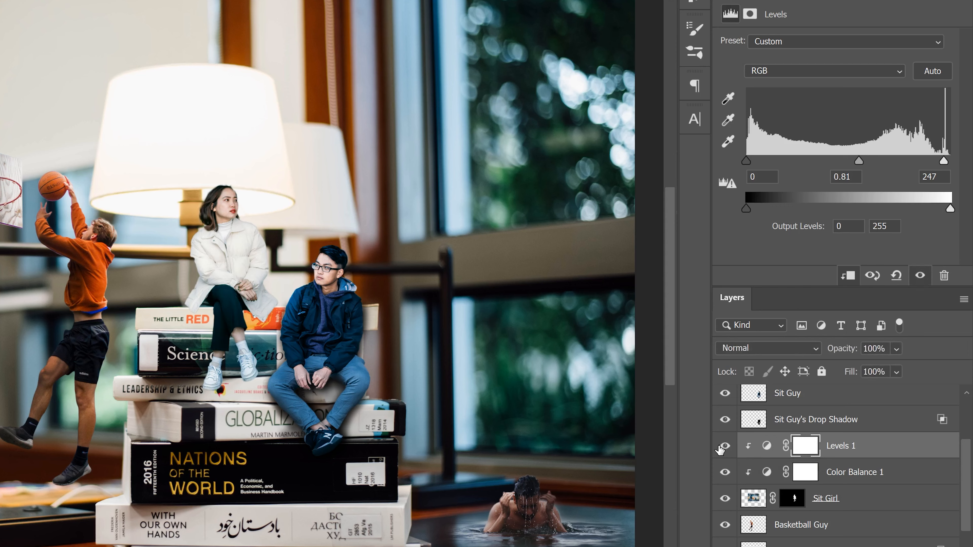
left_click(726, 476)
left_click(725, 476)
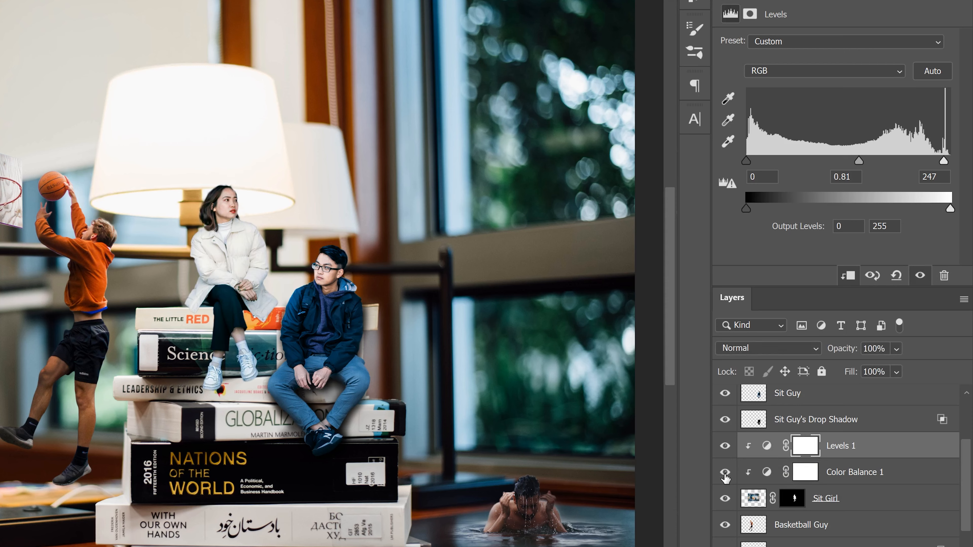